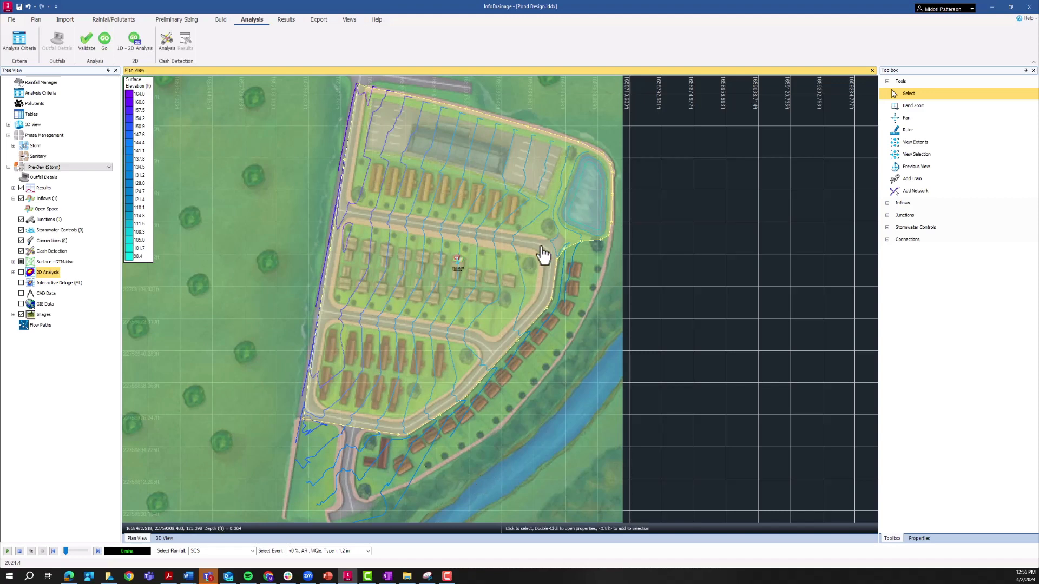
Examine the pre-development site plan around the pond, roads and river, and list the storm phases.
{"action": "middle_click_drag", "start_coordinate": [541, 316], "coordinate": [518, 346]}
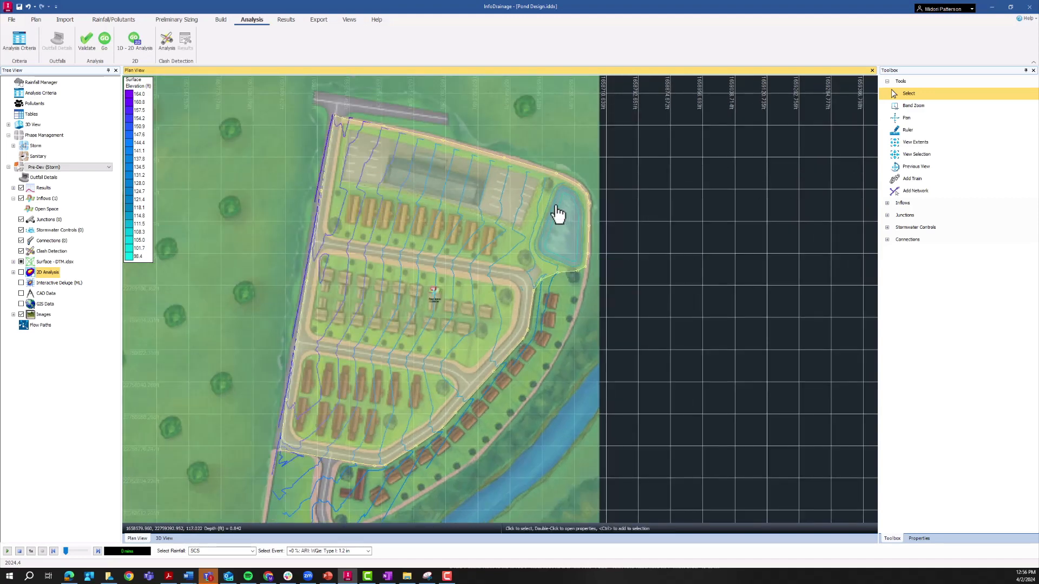
{"action": "scroll", "coordinate": [569, 226], "scroll_direction": "up", "scroll_amount": 1}
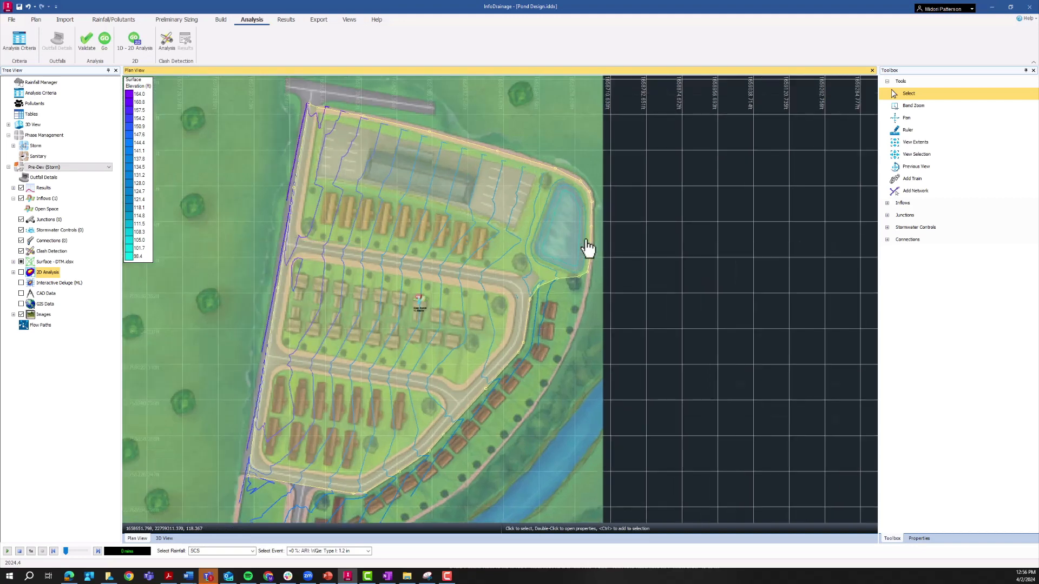
{"action": "middle_click_drag", "start_coordinate": [540, 448], "coordinate": [549, 393]}
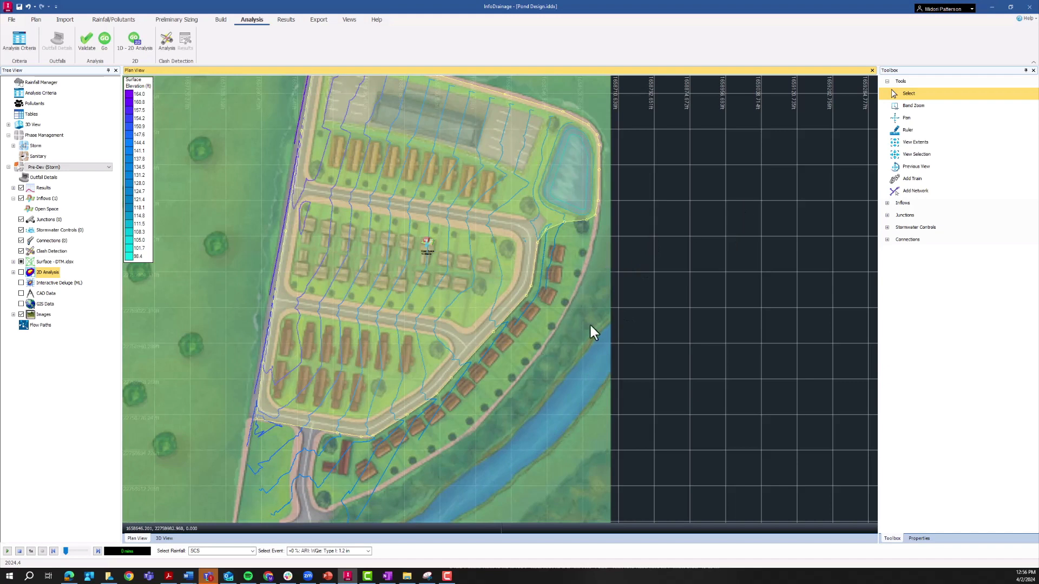
{"action": "left_click", "coordinate": [13, 146]}
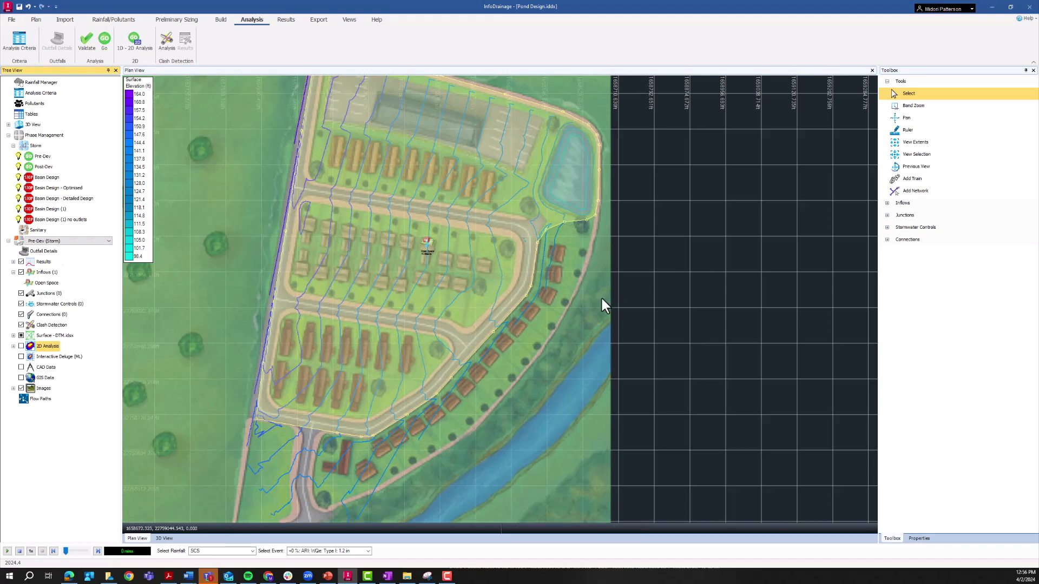
{"action": "scroll", "coordinate": [602, 270], "scroll_direction": "down", "scroll_amount": 2}
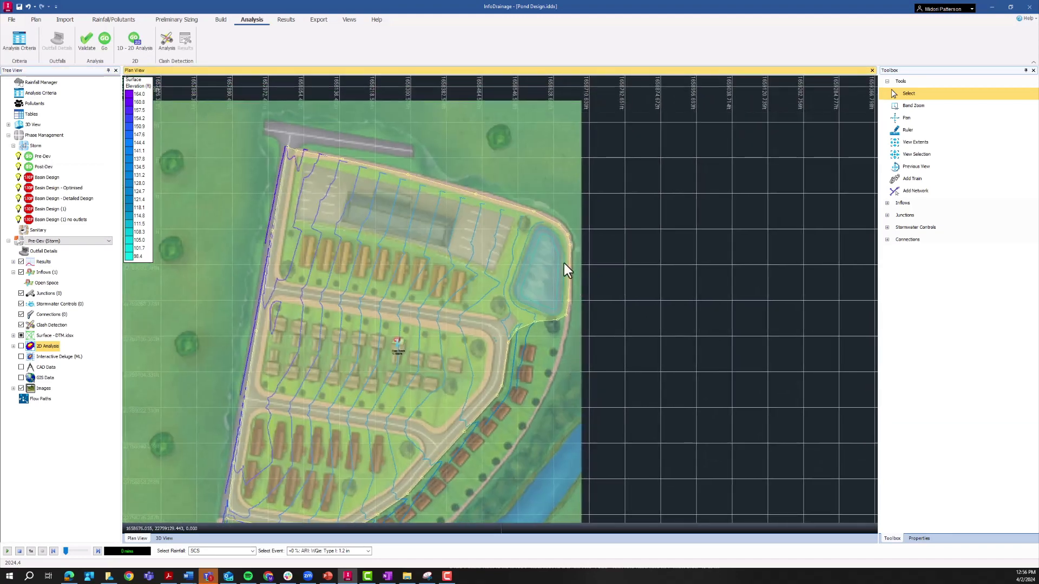
{"action": "scroll", "coordinate": [575, 290], "scroll_direction": "up", "scroll_amount": 1}
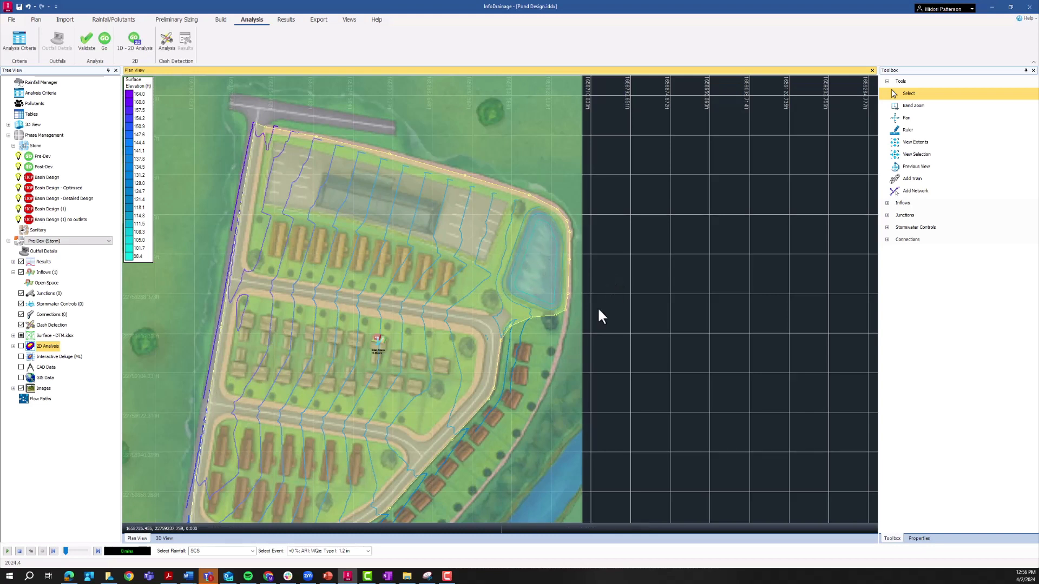
{"action": "middle_click_drag", "start_coordinate": [500, 427], "coordinate": [493, 387]}
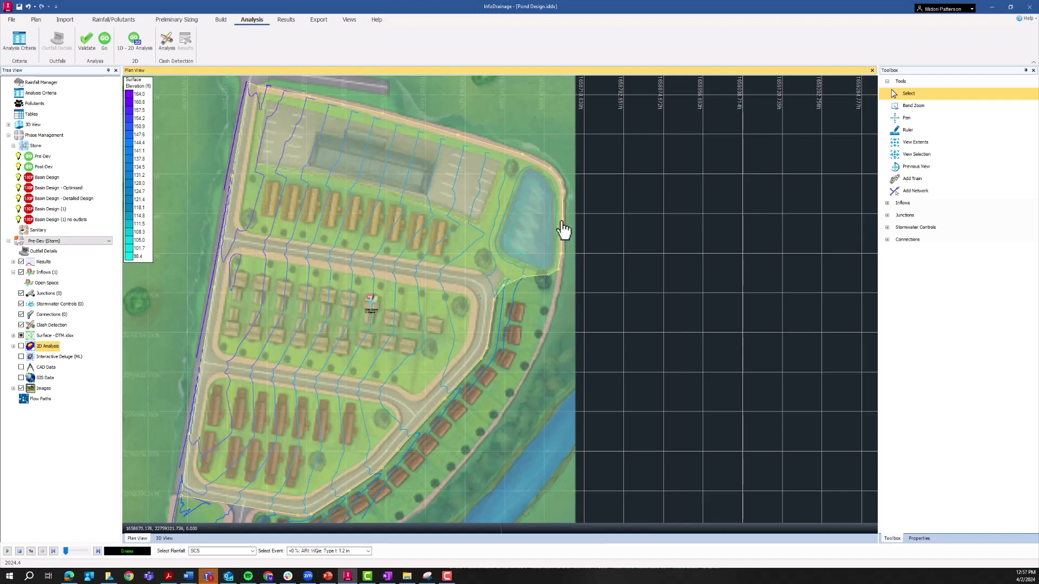
{"action": "middle_click_drag", "start_coordinate": [525, 252], "coordinate": [516, 281]}
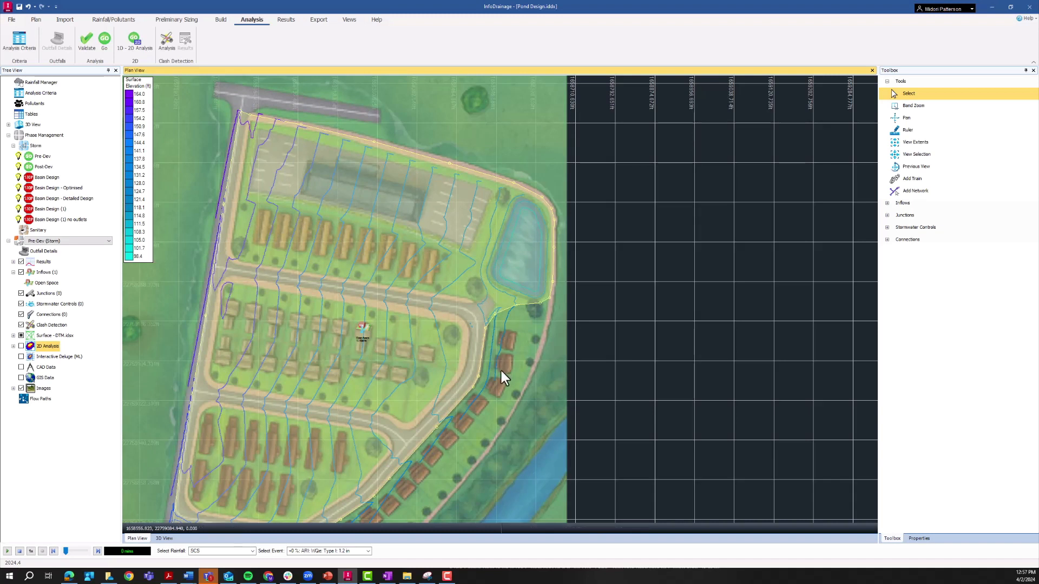
{"action": "middle_click_drag", "start_coordinate": [489, 381], "coordinate": [453, 366]}
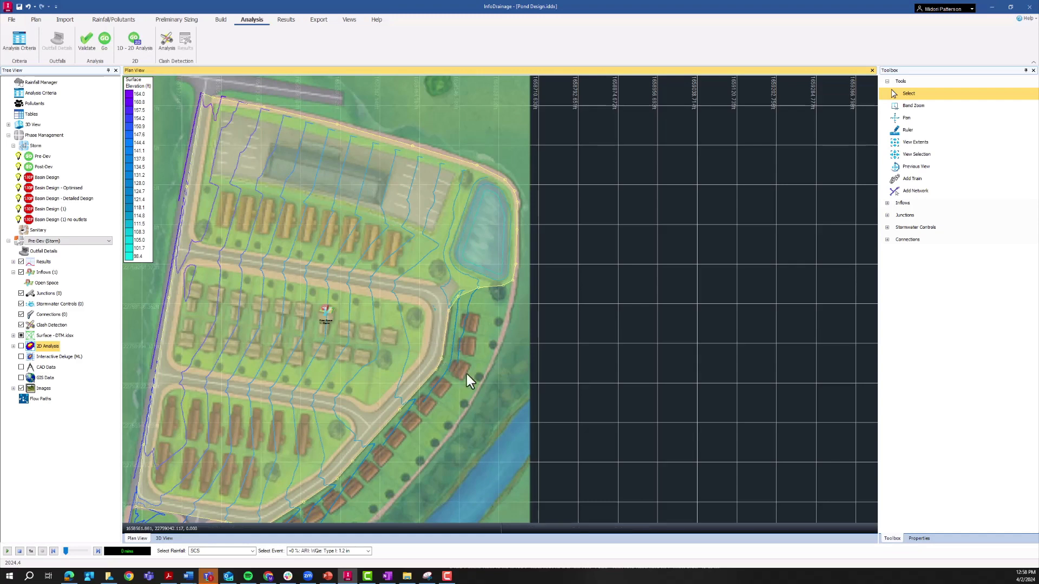
{"action": "scroll", "coordinate": [334, 325], "scroll_direction": "up", "scroll_amount": 5}
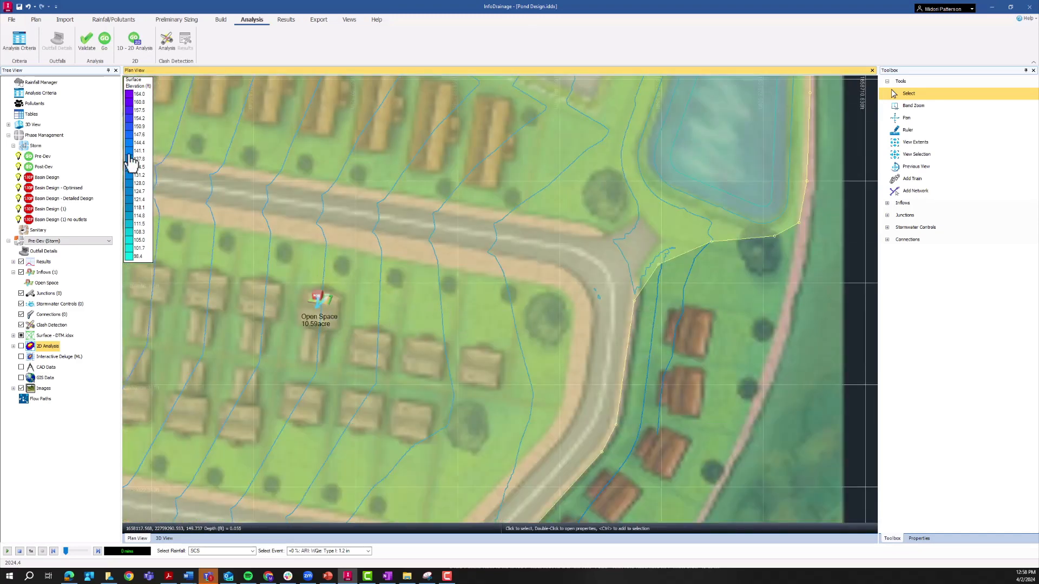
Switch the current phase to Post-Dev (Storm).
{"action": "left_click", "coordinate": [48, 137]}
{"action": "key", "text": "ctrl"}
{"action": "key", "text": "ctrl"}
{"action": "left_click", "coordinate": [68, 242]}
{"action": "left_click", "coordinate": [66, 258]}
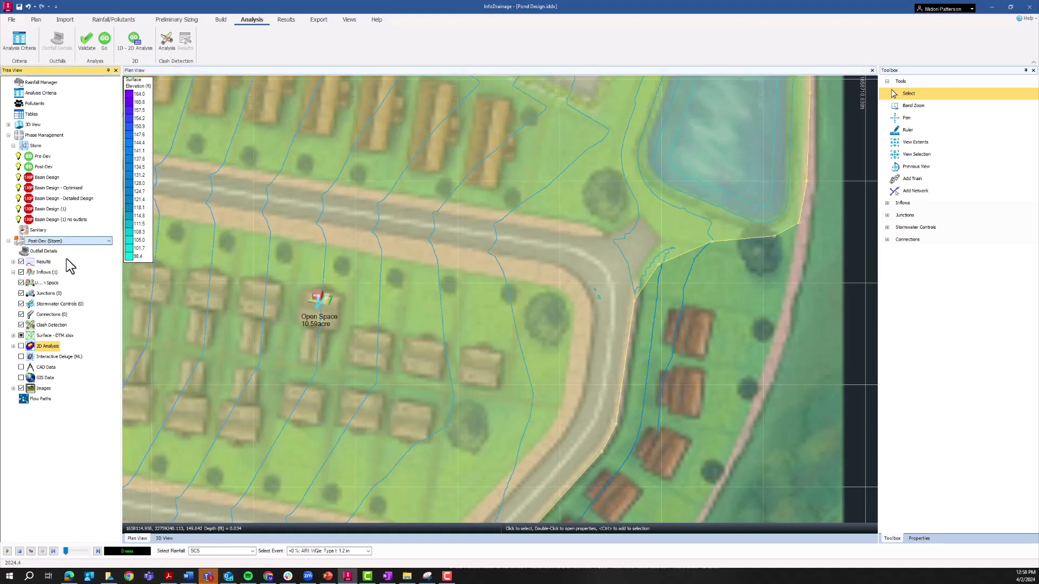
Review the runoff properties of the Urban inflow on the plan and close them without changes.
{"action": "left_click", "coordinate": [324, 301]}
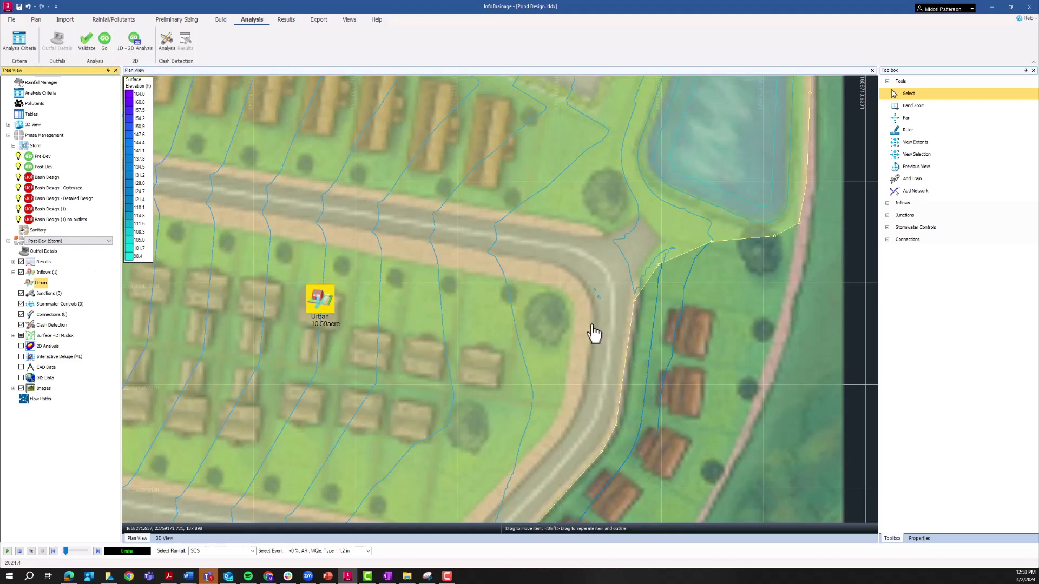
{"action": "left_click", "coordinate": [633, 156]}
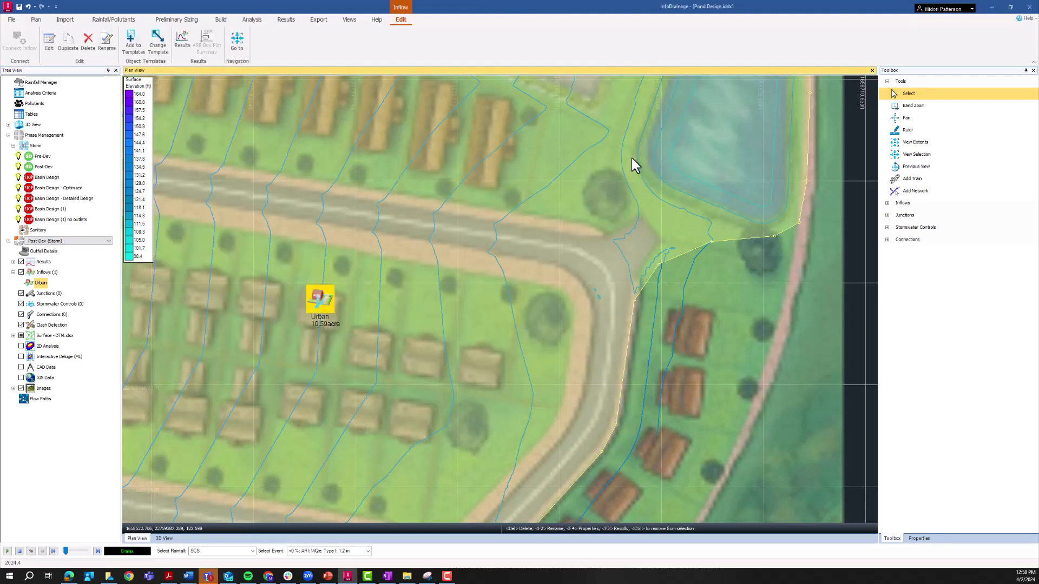
{"action": "scroll", "coordinate": [459, 206], "scroll_direction": "down", "scroll_amount": 5}
{"action": "scroll", "coordinate": [332, 156], "scroll_direction": "up", "scroll_amount": 2}
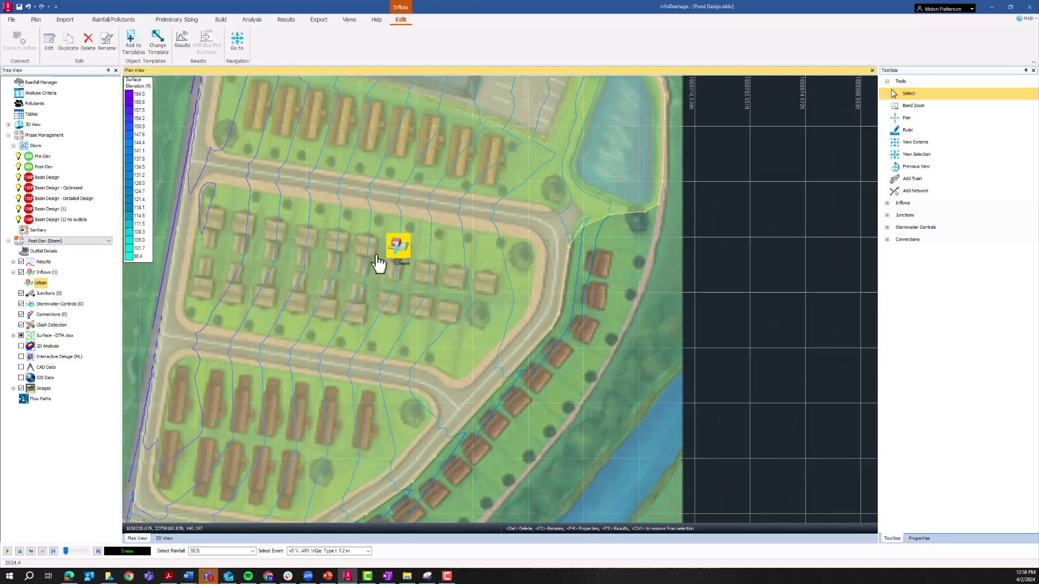
{"action": "scroll", "coordinate": [378, 263], "scroll_direction": "up", "scroll_amount": 2}
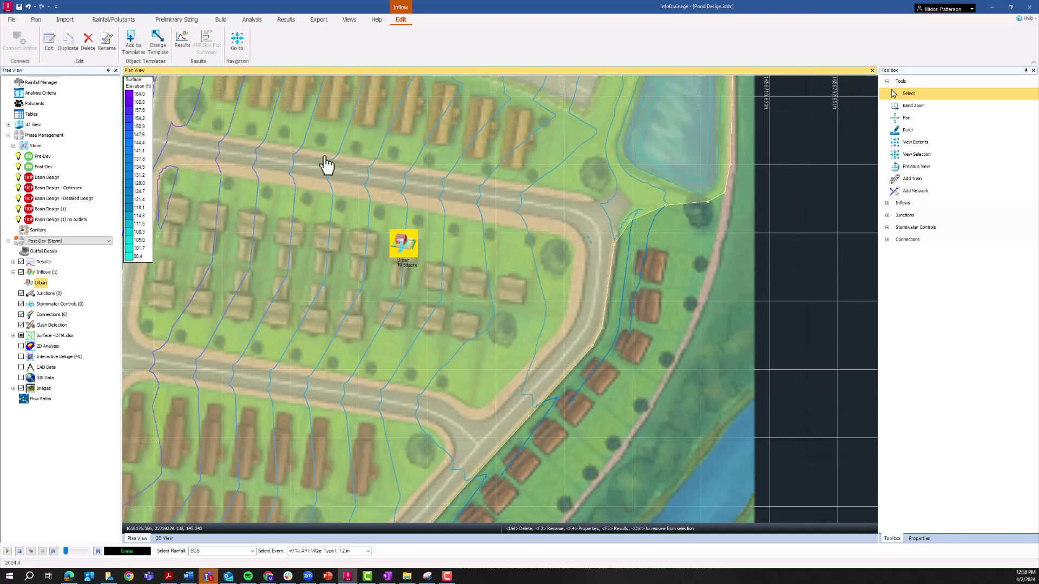
{"action": "double_click", "coordinate": [407, 246]}
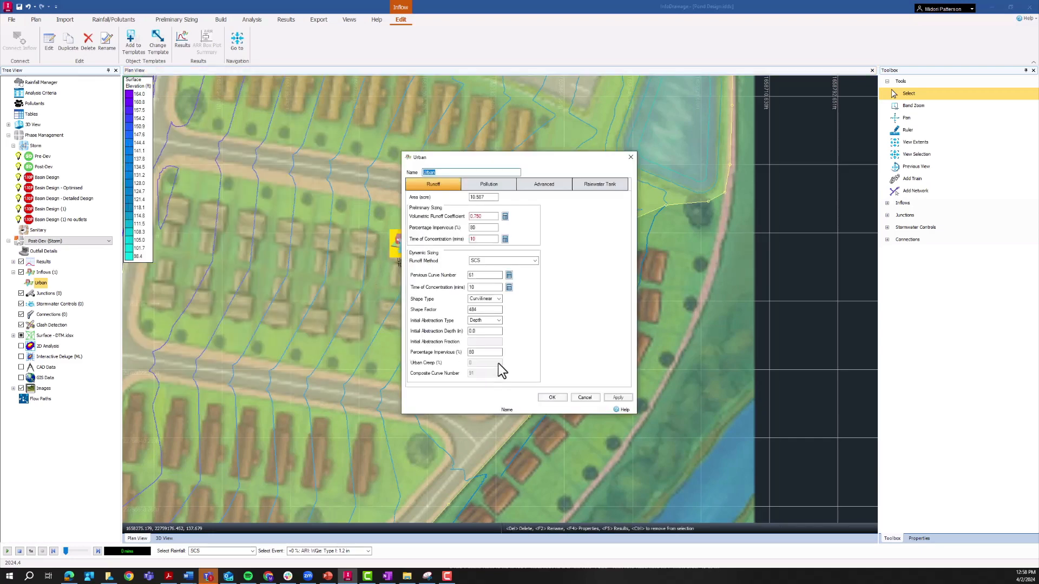
{"action": "left_click", "coordinate": [631, 157]}
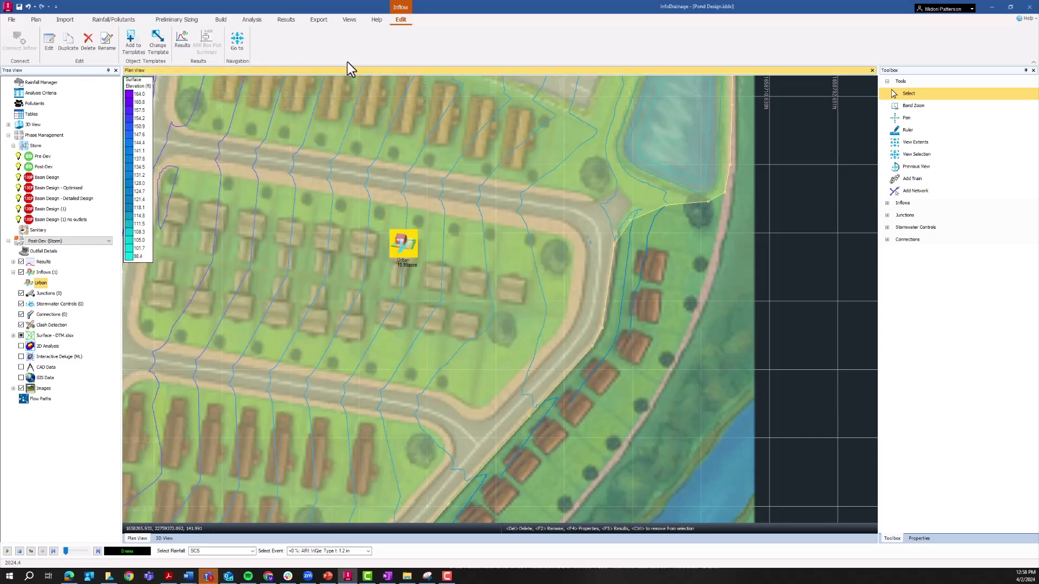
Generate a phase comparison report preview and enlarge it to full screen.
{"action": "left_click", "coordinate": [286, 20]}
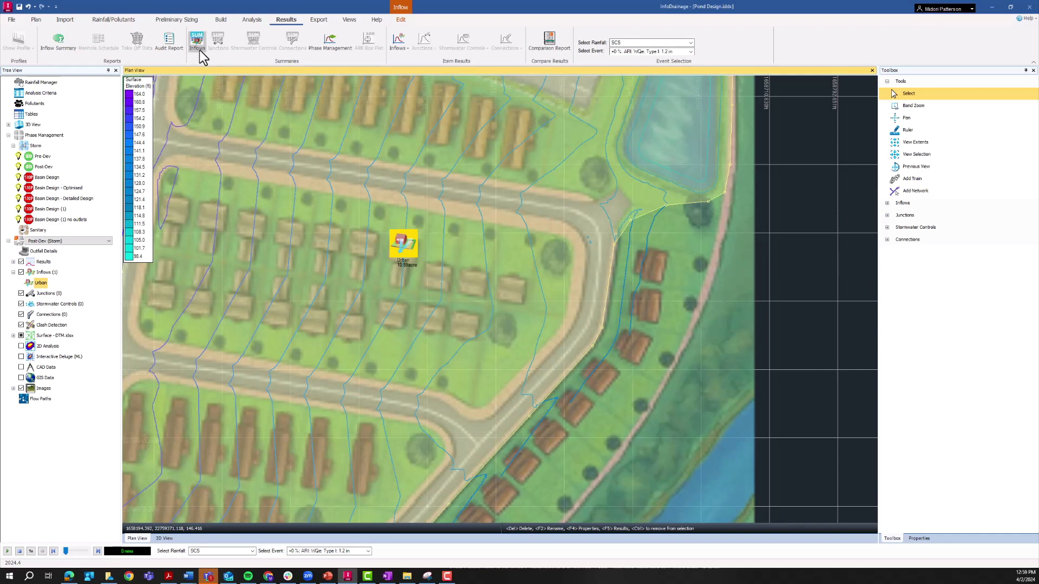
{"action": "left_click", "coordinate": [549, 44]}
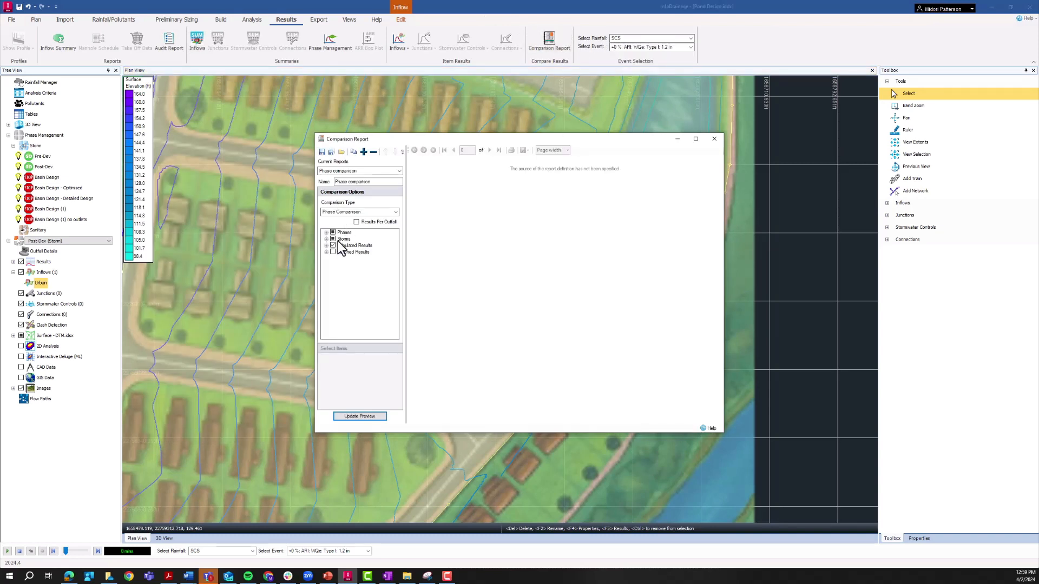
{"action": "left_click", "coordinate": [371, 417]}
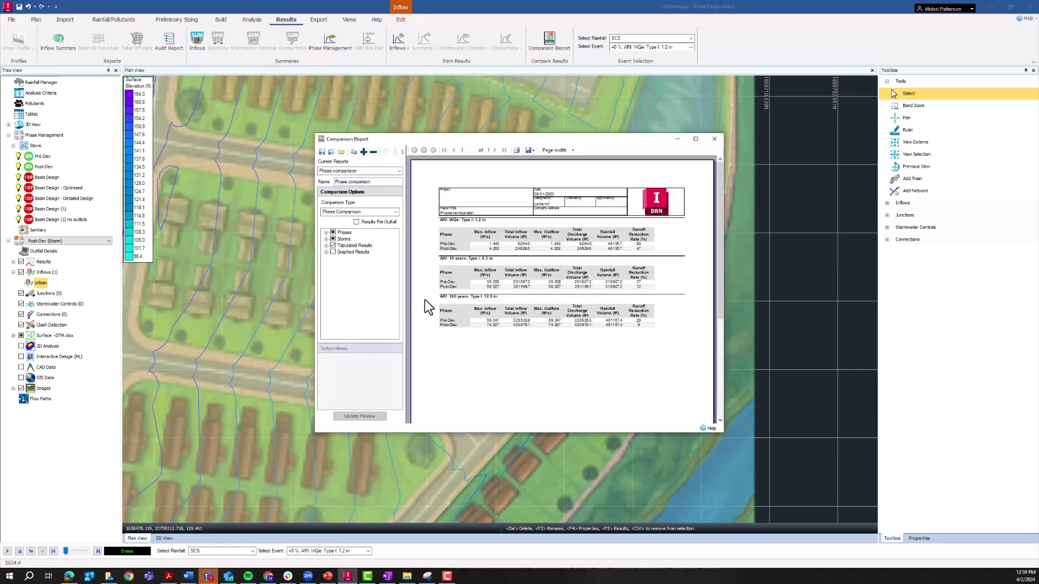
{"action": "left_click", "coordinate": [696, 139]}
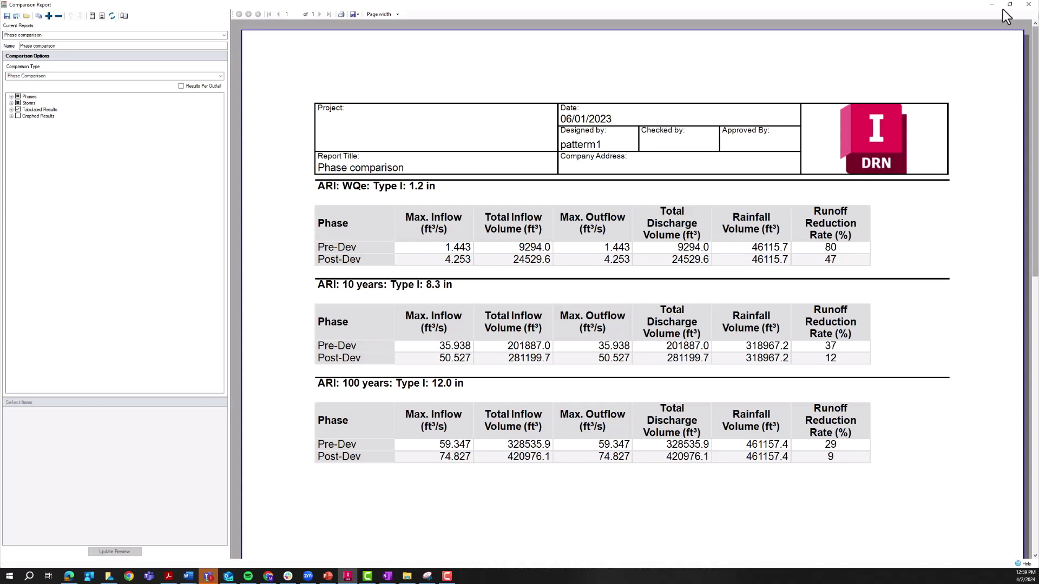
Inspect which phases, storms and tabulated results are included in the comparison report.
{"action": "left_click", "coordinate": [10, 96]}
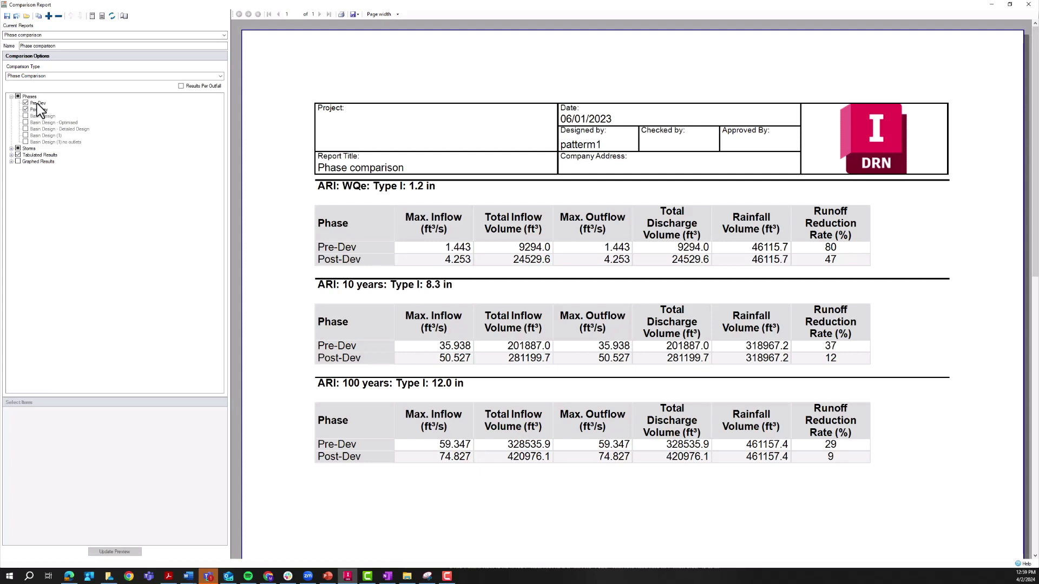
{"action": "left_click", "coordinate": [11, 148]}
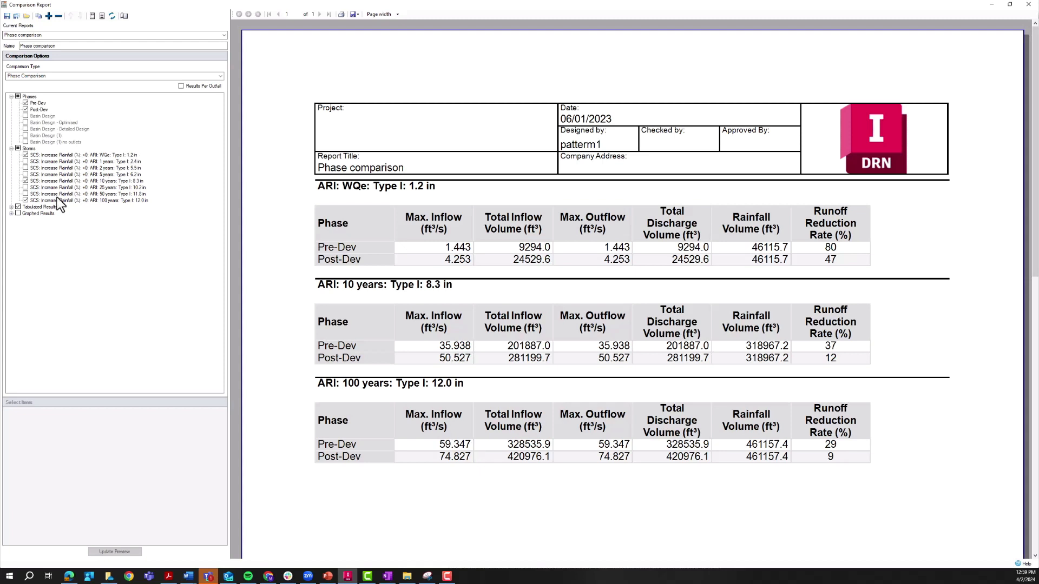
{"action": "left_click", "coordinate": [56, 182]}
{"action": "left_click", "coordinate": [110, 202]}
{"action": "left_click", "coordinate": [11, 206]}
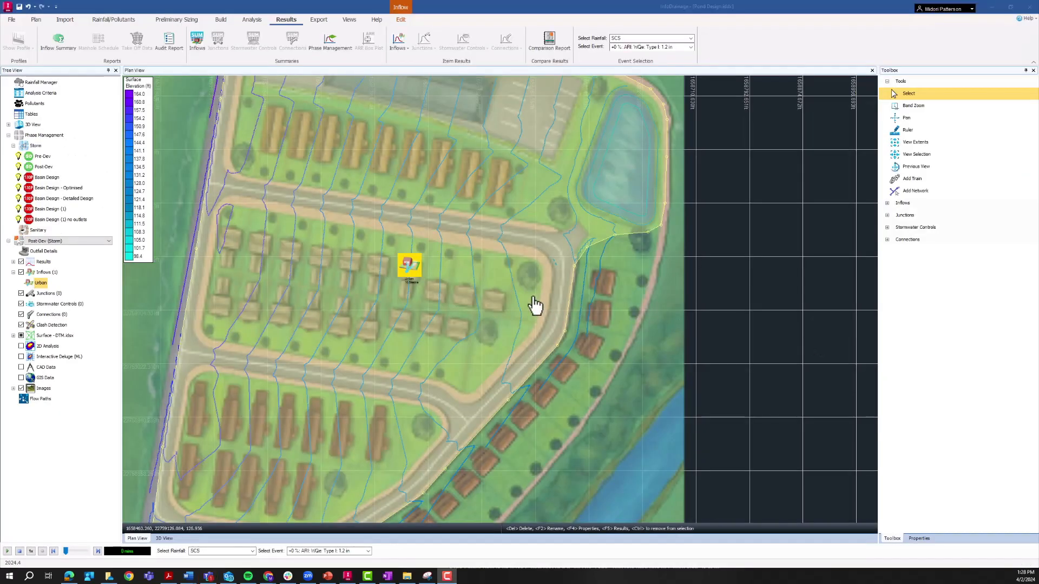
Duplicate the Post-Dev storm phase.
{"action": "scroll", "coordinate": [534, 303], "scroll_direction": "down", "scroll_amount": 1}
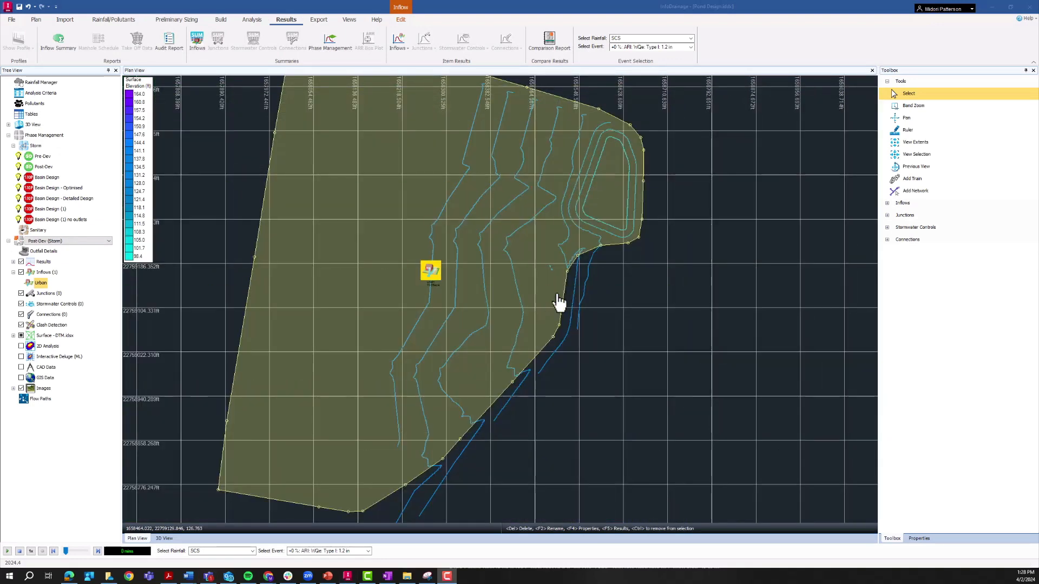
{"action": "left_click", "coordinate": [41, 169]}
{"action": "left_click", "coordinate": [43, 172]}
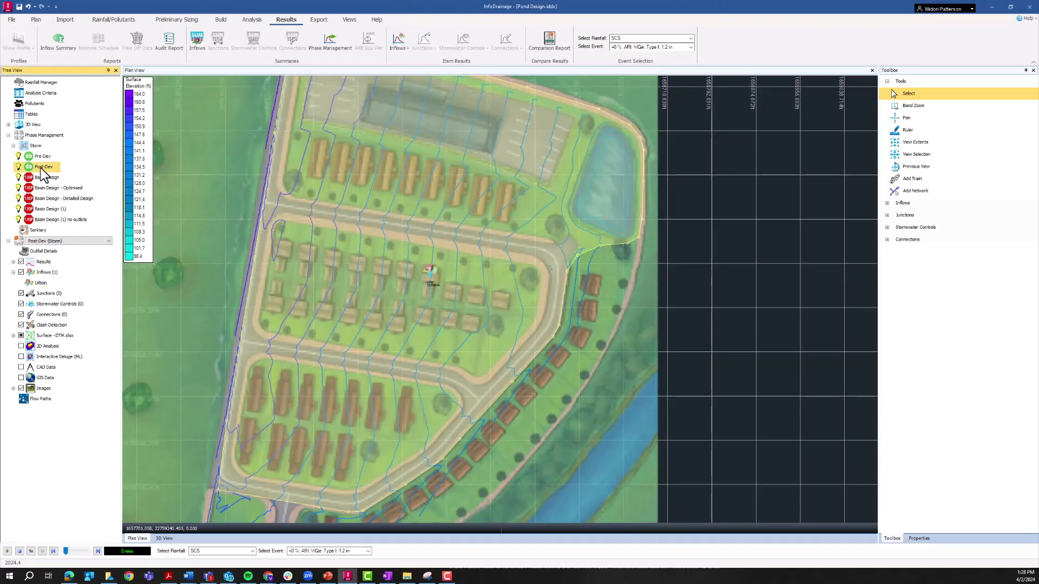
{"action": "right_click", "coordinate": [45, 174]}
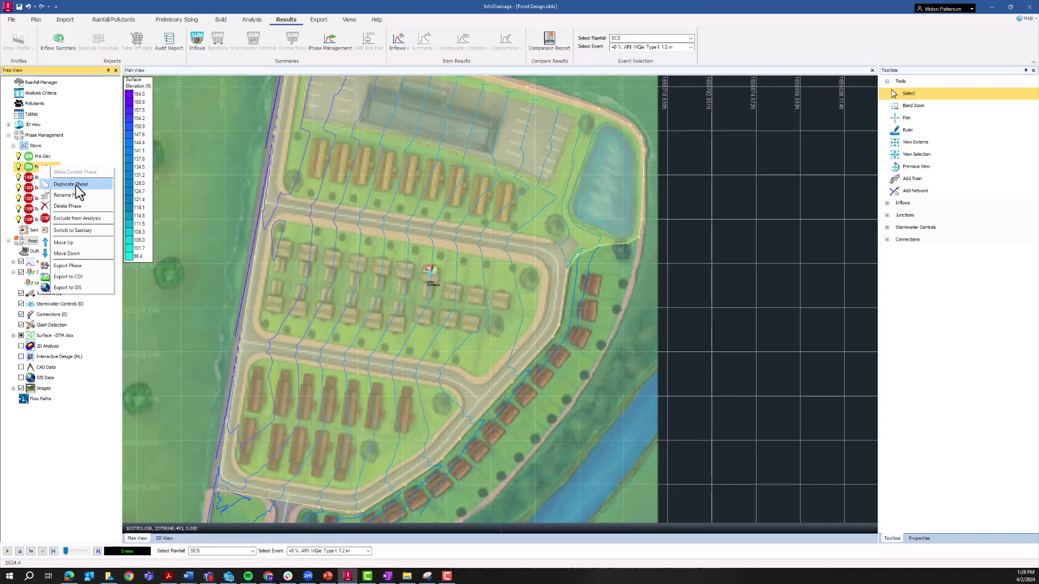
{"action": "left_click", "coordinate": [76, 185]}
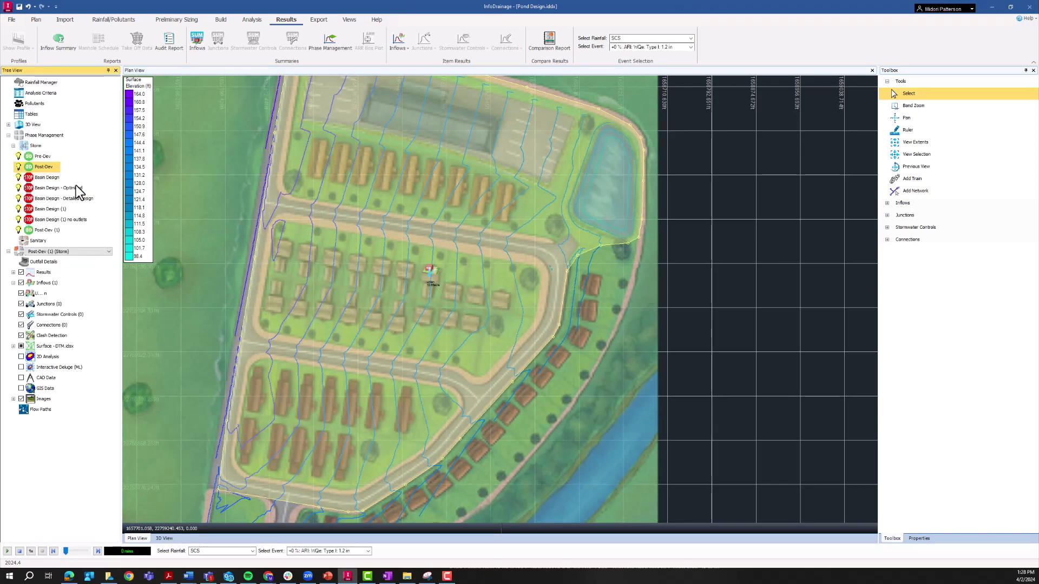
Rename the duplicated Post-Dev phase as Basin Design Webinar.
{"action": "right_click", "coordinate": [54, 231]}
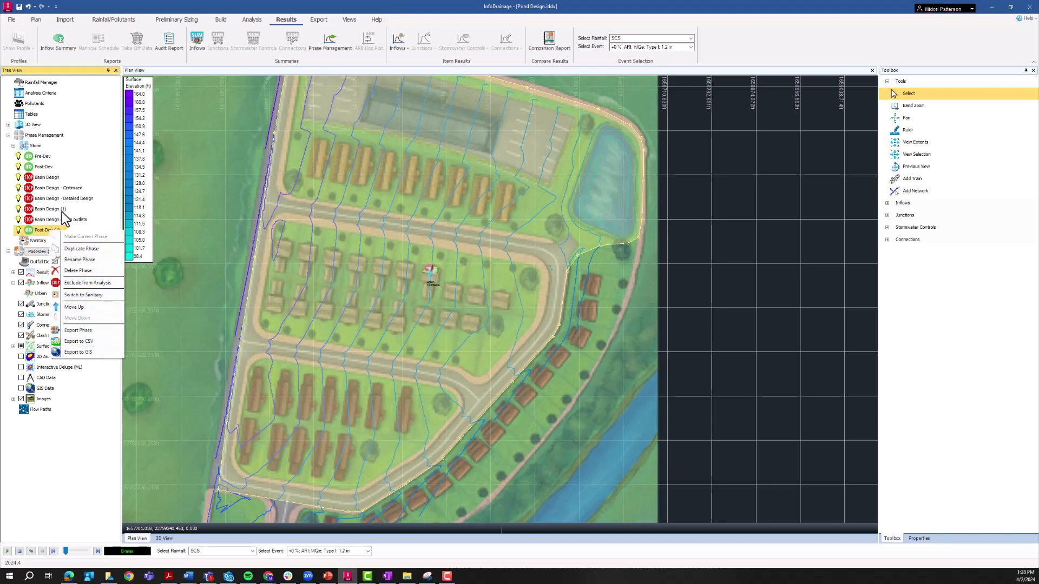
{"action": "left_click", "coordinate": [311, 272]}
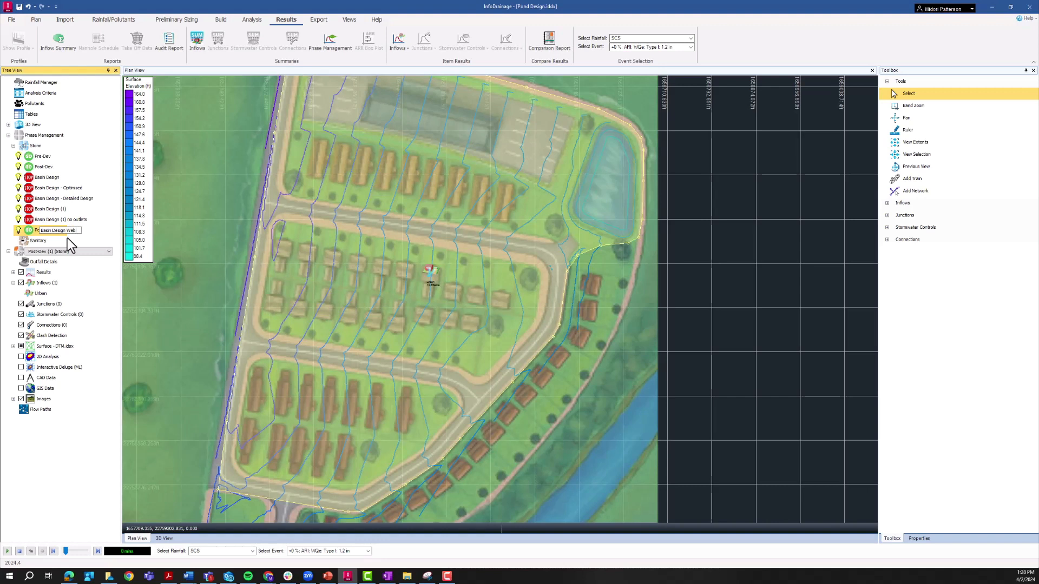
{"action": "key", "text": "Return"}
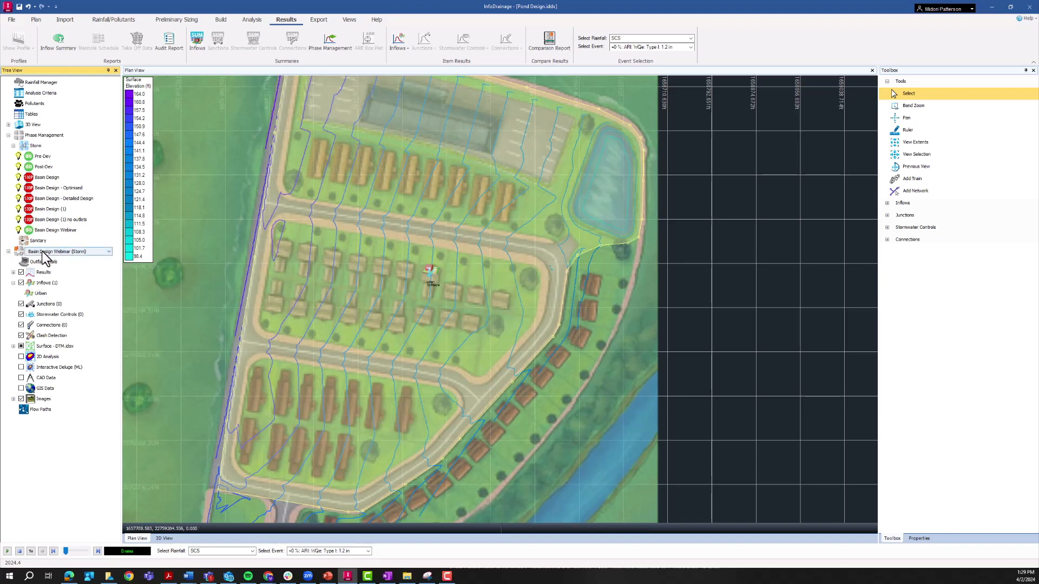
Place a Pond stormwater control in the middle of the basin shown at the site's northeast corner.
{"action": "middle_click_drag", "start_coordinate": [375, 302], "coordinate": [301, 326]}
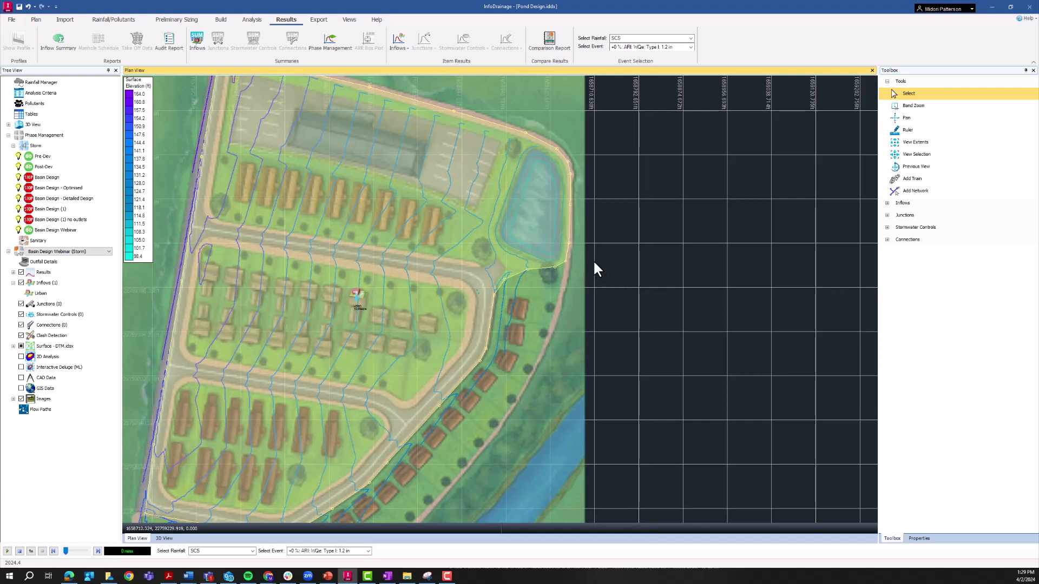
{"action": "left_click", "coordinate": [67, 21]}
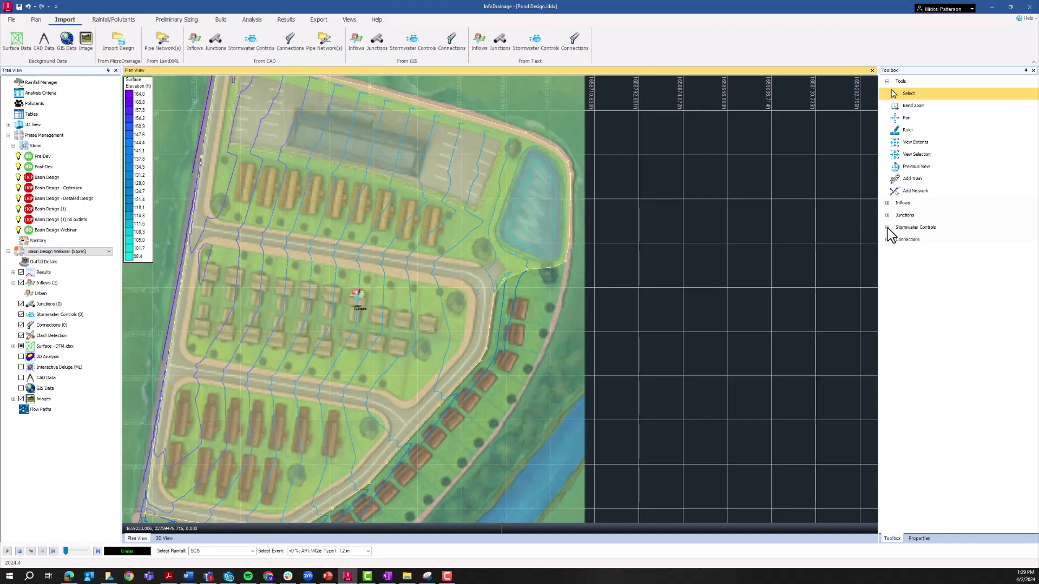
{"action": "key", "text": "ctrl"}
{"action": "left_click", "coordinate": [887, 228]}
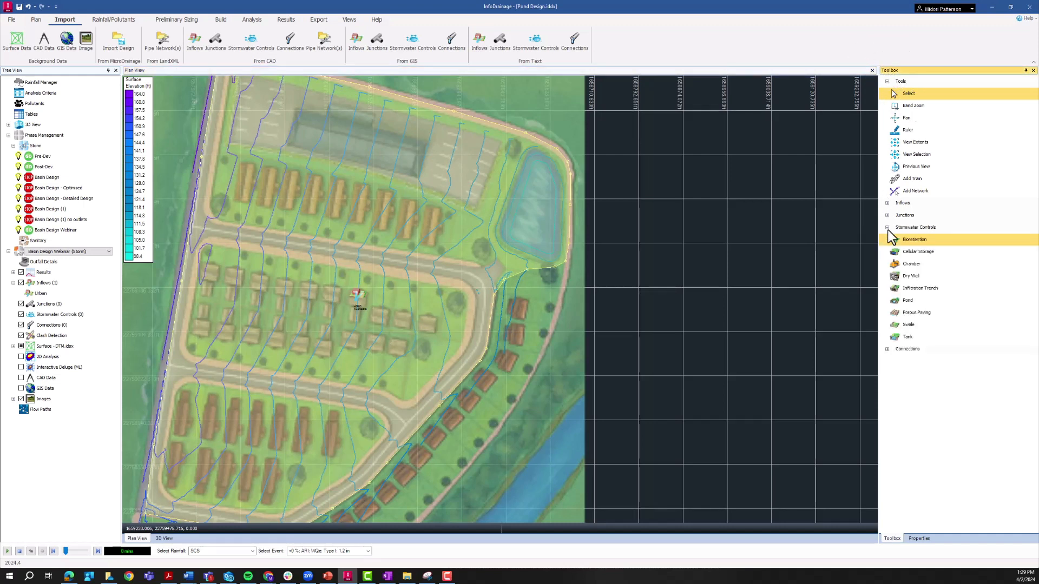
{"action": "left_click", "coordinate": [913, 305]}
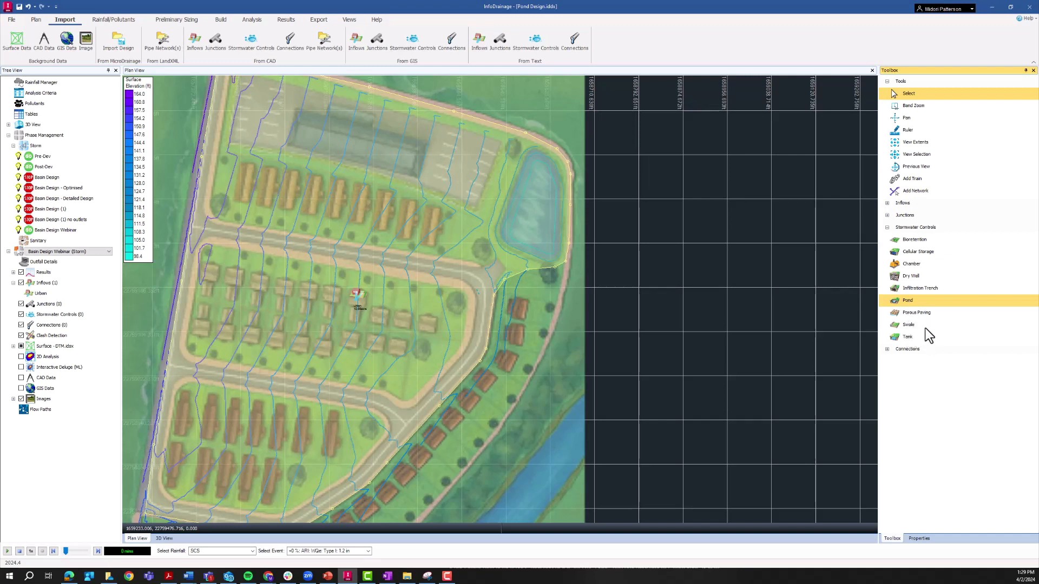
{"action": "left_click", "coordinate": [908, 301]}
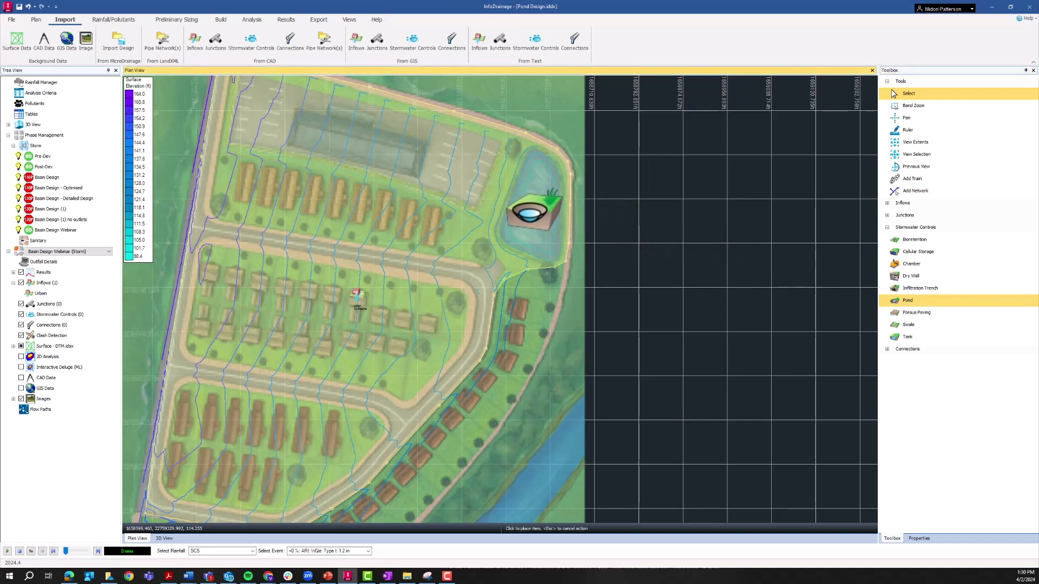
{"action": "left_click", "coordinate": [530, 210]}
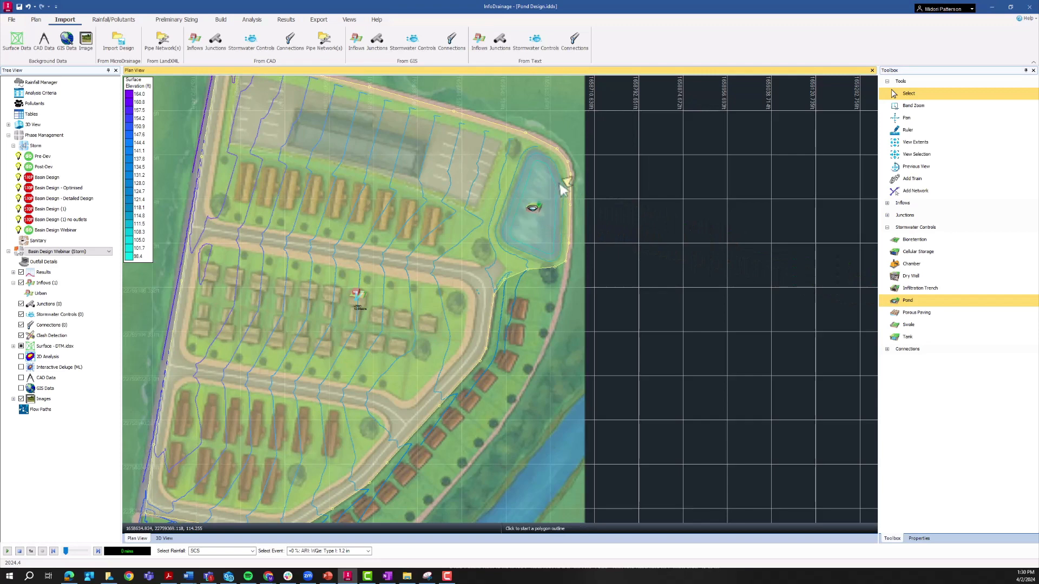
Trace the pond's polygon outline around the edge of the basin in the background image, close it and return to Select mode.
{"action": "scroll", "coordinate": [563, 186], "scroll_direction": "up", "scroll_amount": 3}
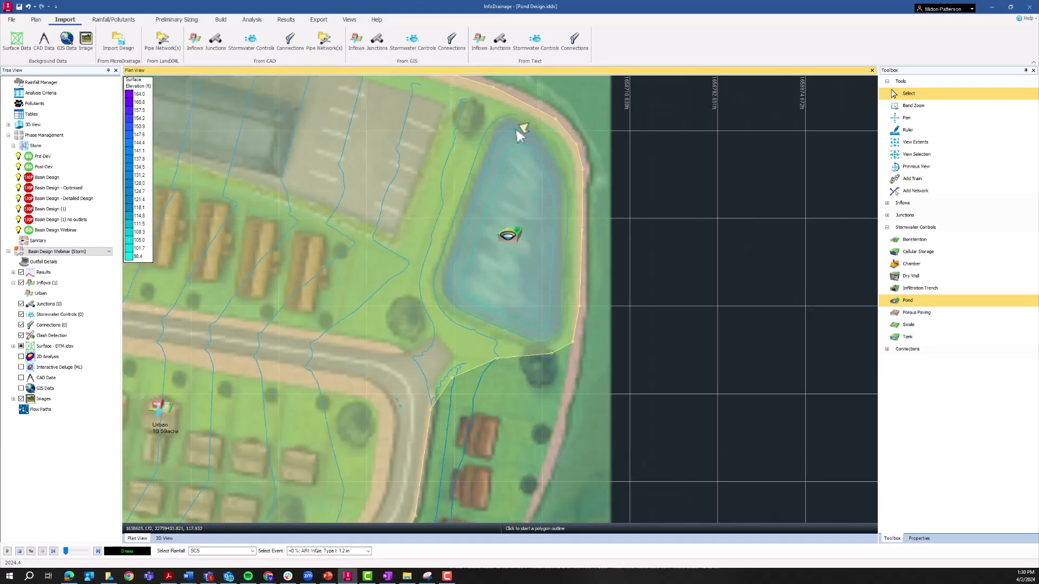
{"action": "left_click", "coordinate": [455, 304]}
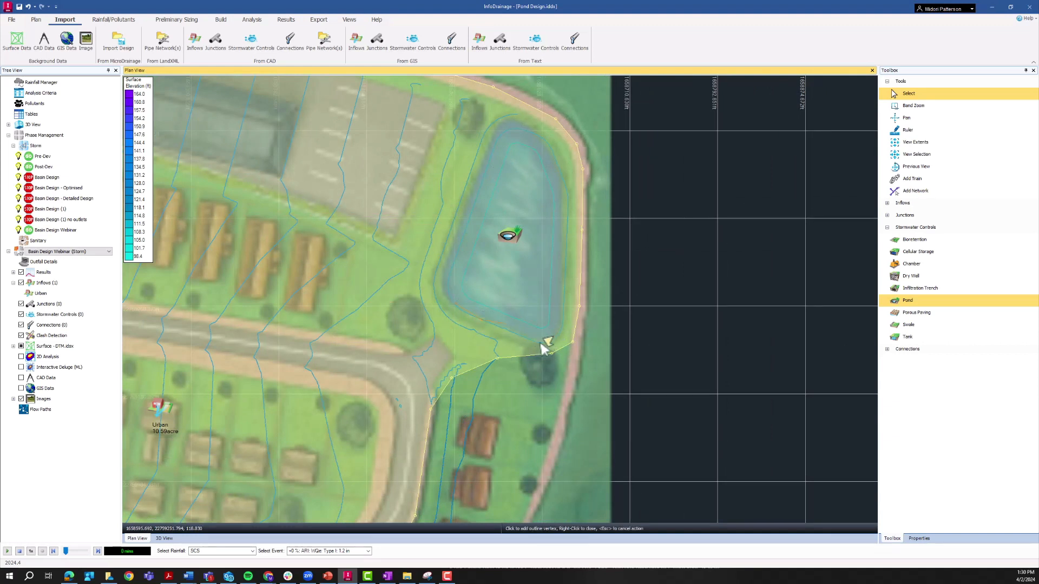
{"action": "scroll", "coordinate": [544, 346], "scroll_direction": "down", "scroll_amount": 1}
{"action": "scroll", "coordinate": [560, 339], "scroll_direction": "down", "scroll_amount": 1}
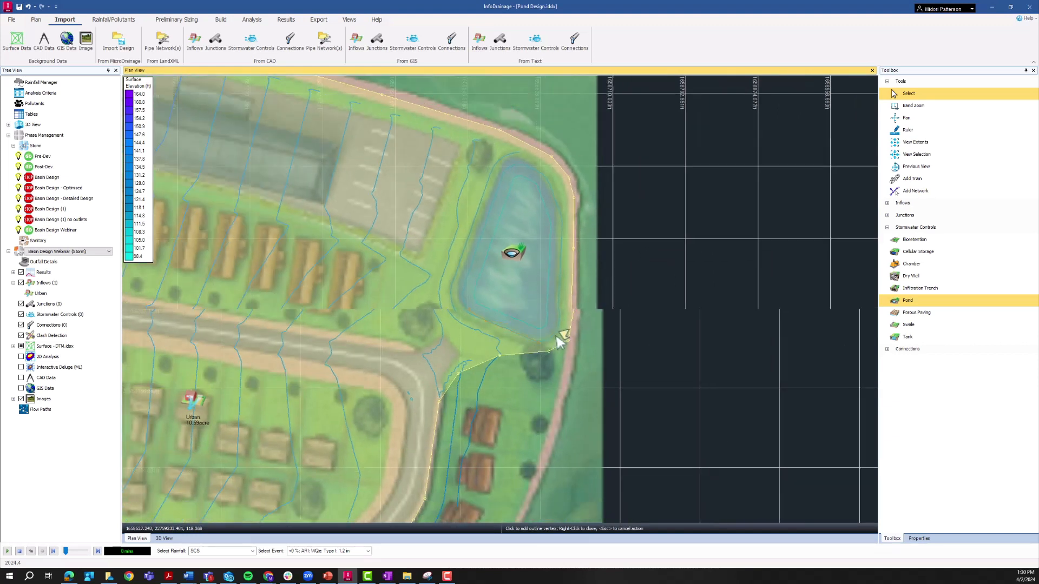
{"action": "left_click", "coordinate": [558, 279]}
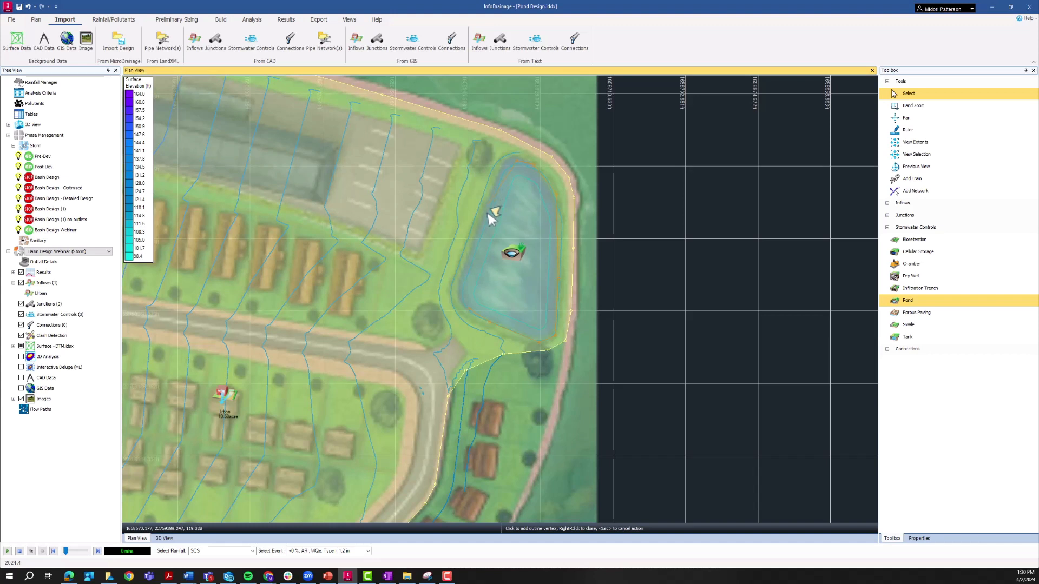
{"action": "right_click", "coordinate": [464, 292]}
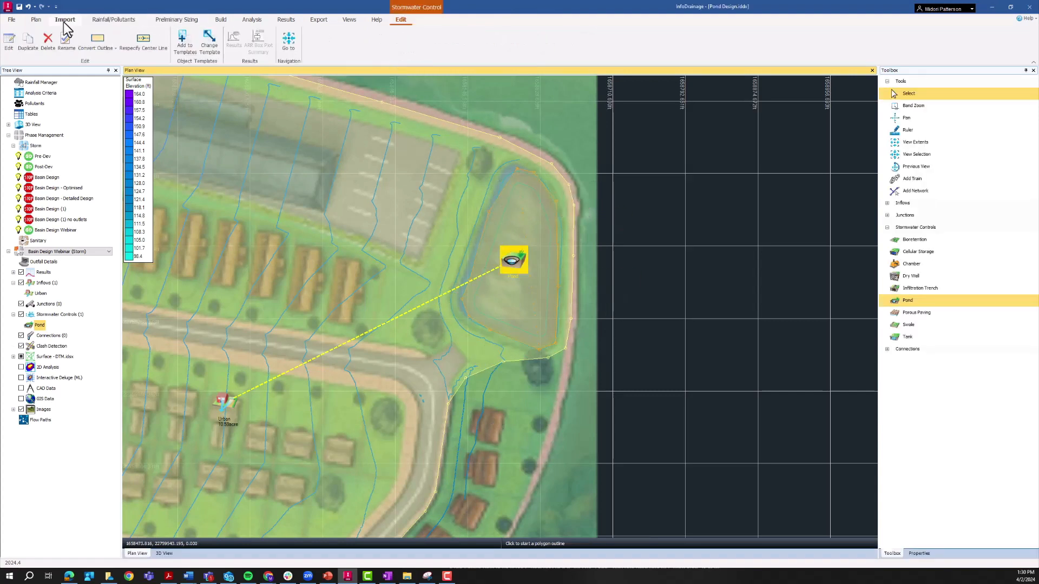
{"action": "left_click", "coordinate": [42, 22]}
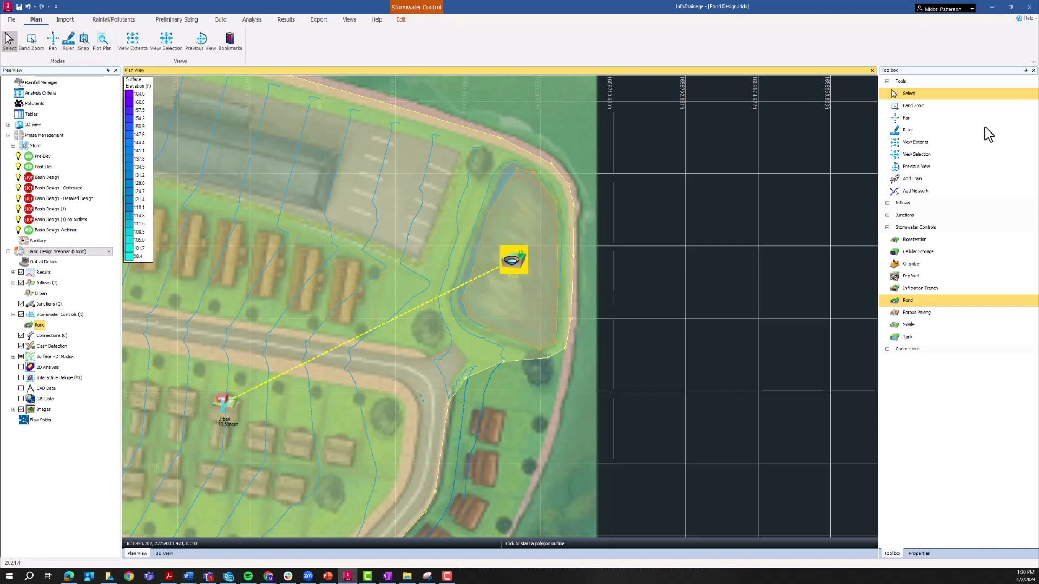
{"action": "left_click", "coordinate": [933, 95]}
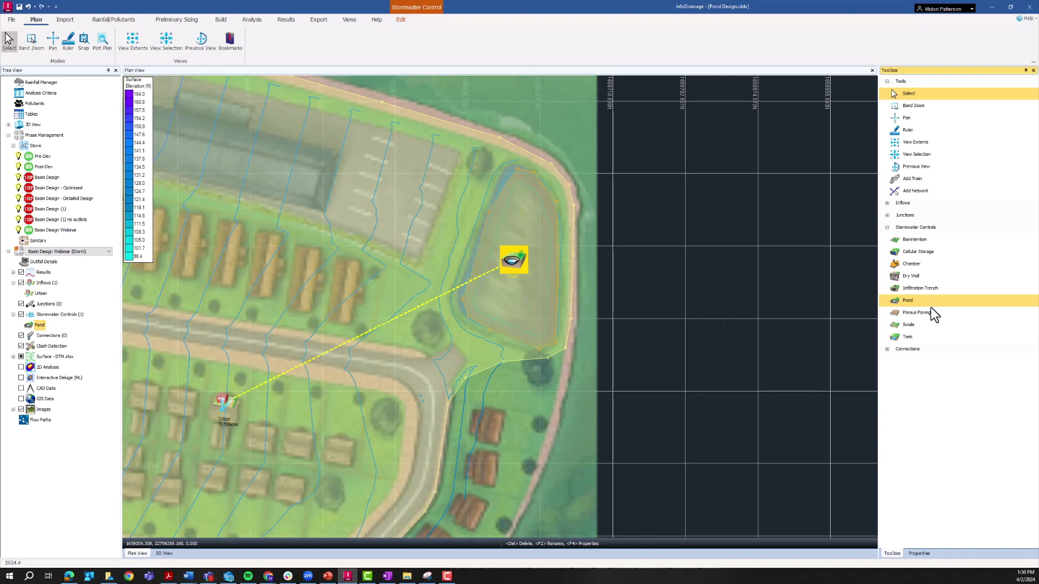
In the pond's properties, make Base Elevation the calculated value and set the depth to 4 ft.
{"action": "double_click", "coordinate": [514, 262]}
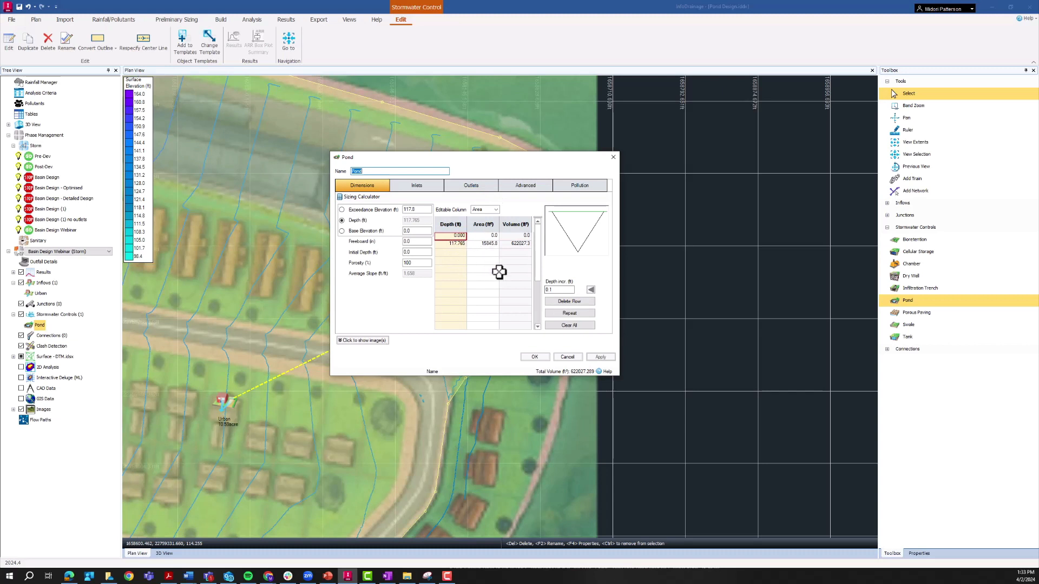
{"action": "left_click", "coordinate": [564, 251]}
{"action": "left_click", "coordinate": [416, 212]}
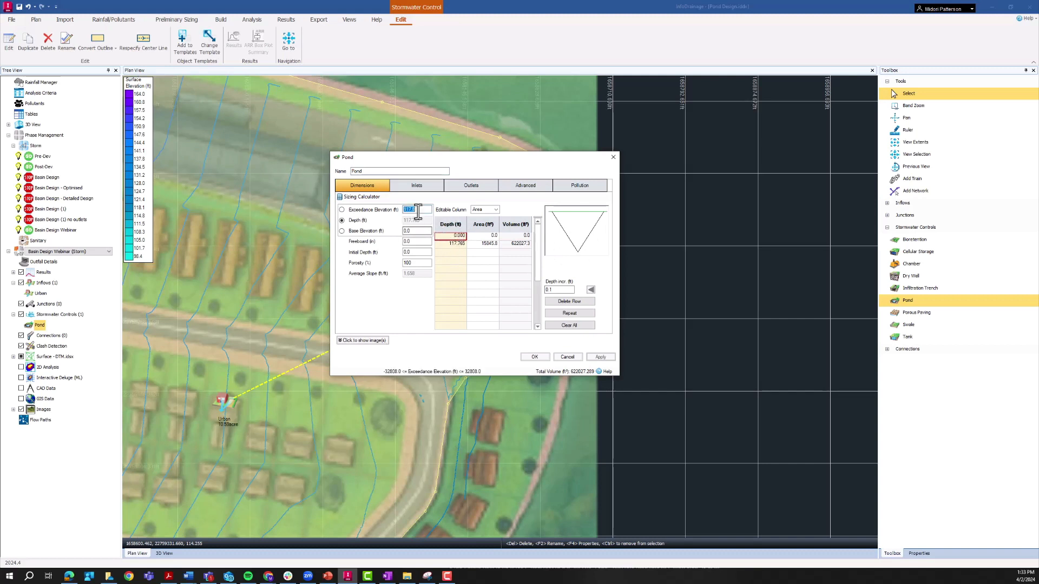
{"action": "left_click", "coordinate": [450, 244]}
{"action": "left_click", "coordinate": [422, 210]}
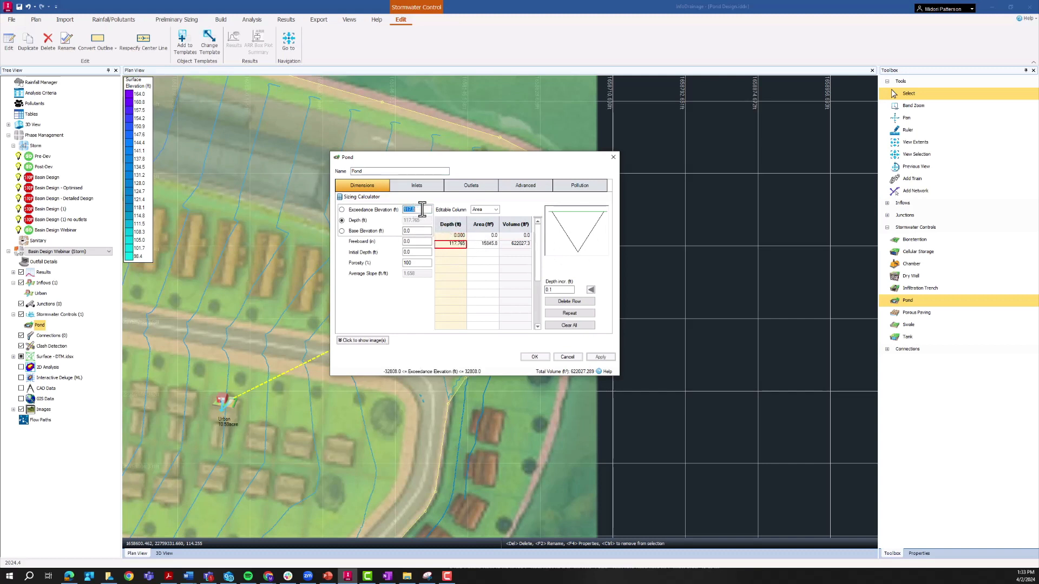
{"action": "left_click_drag", "start_coordinate": [414, 157], "coordinate": [600, 166]}
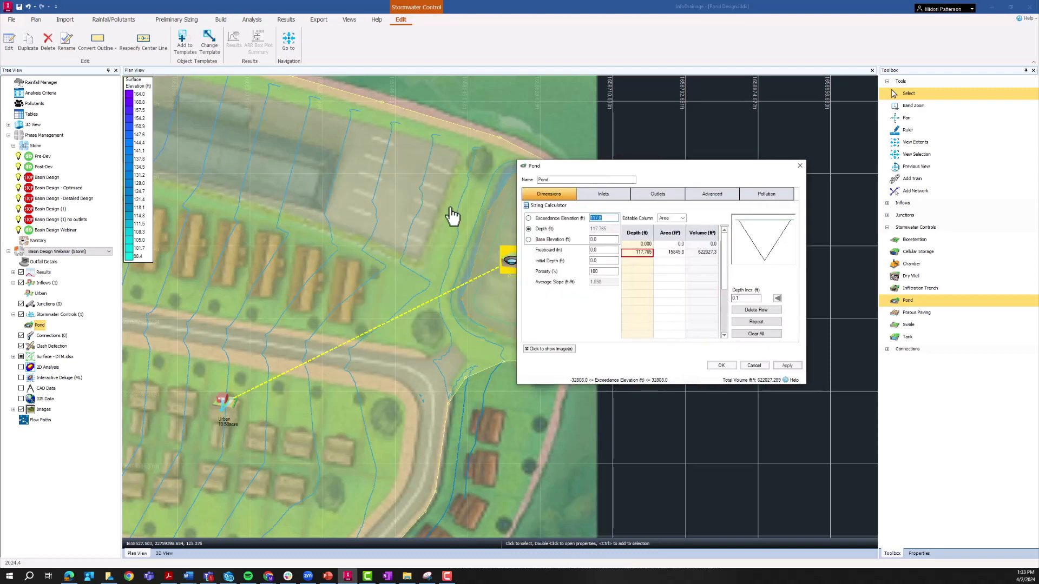
{"action": "left_click_drag", "start_coordinate": [534, 167], "coordinate": [400, 165]}
{"action": "left_click", "coordinate": [456, 260]}
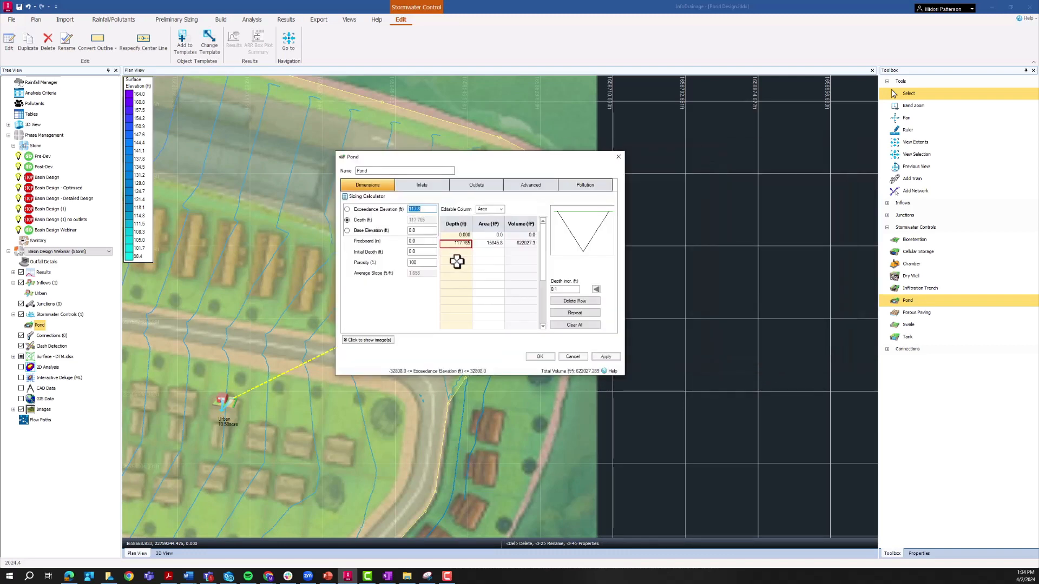
{"action": "left_click", "coordinate": [427, 231]}
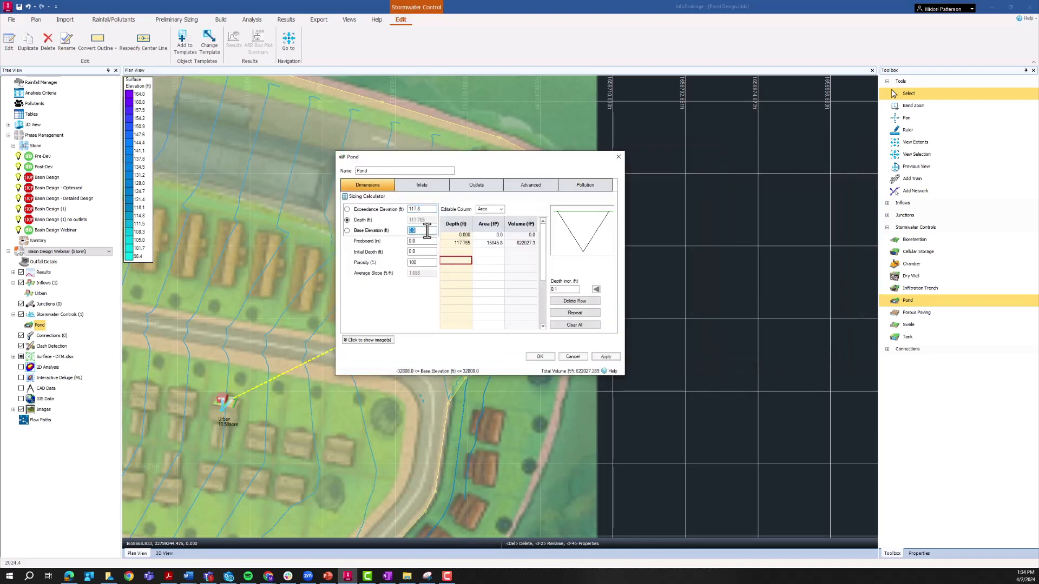
{"action": "left_click", "coordinate": [347, 231]}
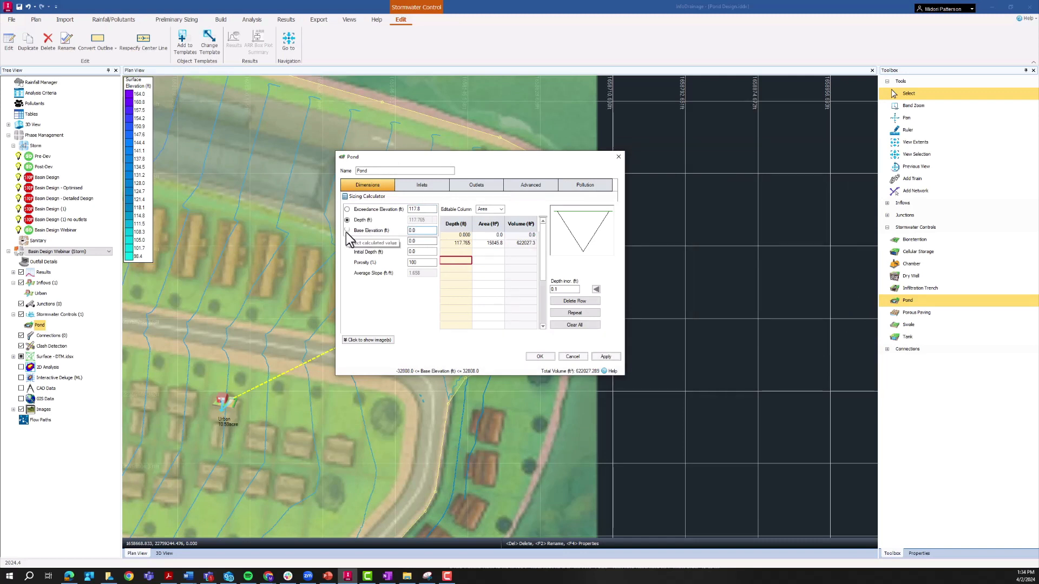
{"action": "left_click", "coordinate": [430, 220]}
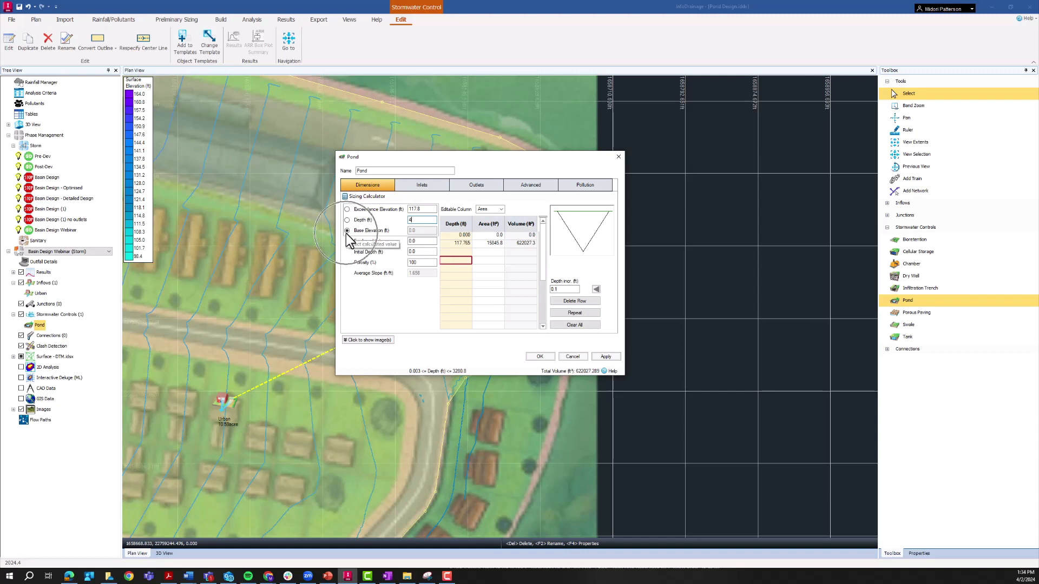
{"action": "left_click", "coordinate": [423, 209]}
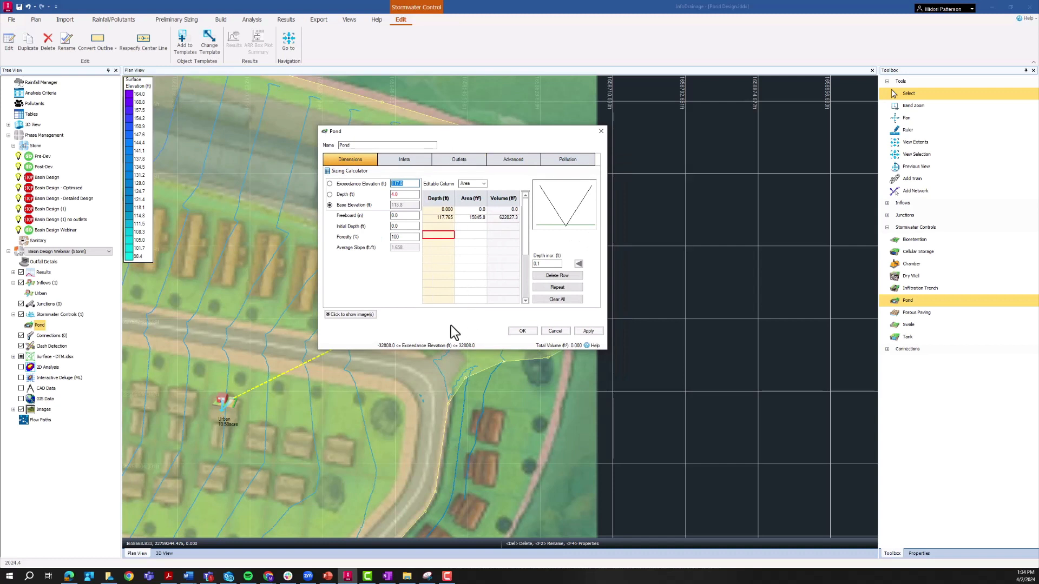
In the pond's depth-area table, set the top row's depth to 4 ft and the zero-depth area to 15845.792 ft².
{"action": "left_click", "coordinate": [447, 219]}
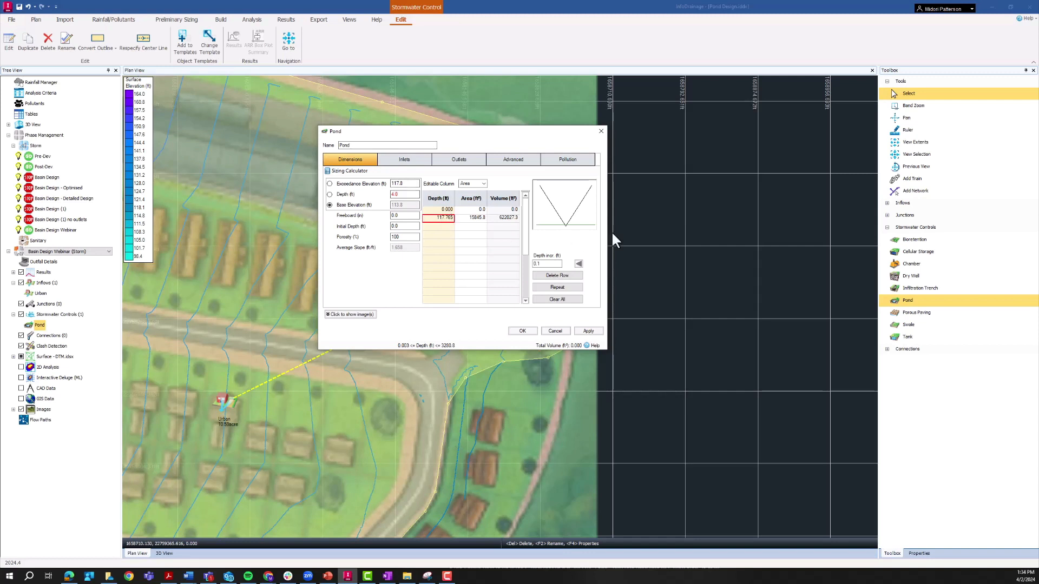
{"action": "double_click", "coordinate": [431, 217]}
{"action": "type", "text": "4"}
{"action": "left_click", "coordinate": [465, 212]}
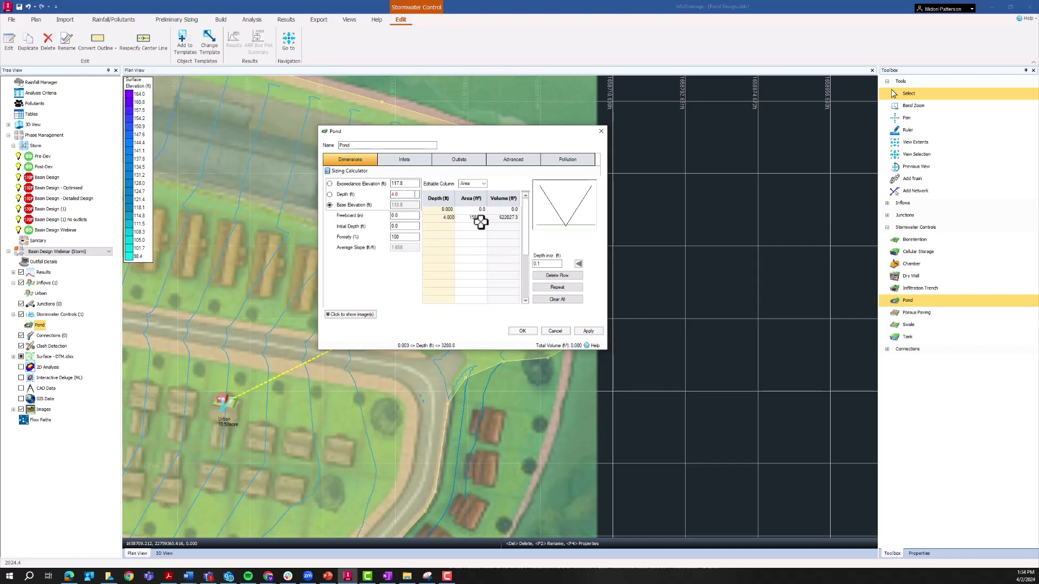
{"action": "left_click", "coordinate": [481, 218]}
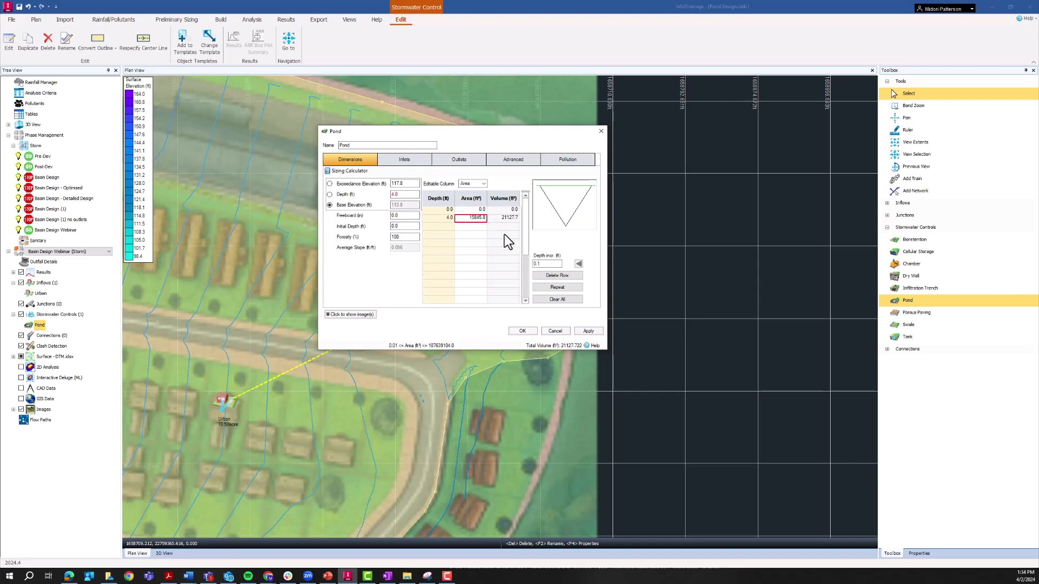
{"action": "left_click", "coordinate": [472, 210]}
{"action": "type", "text": "15845.792"}
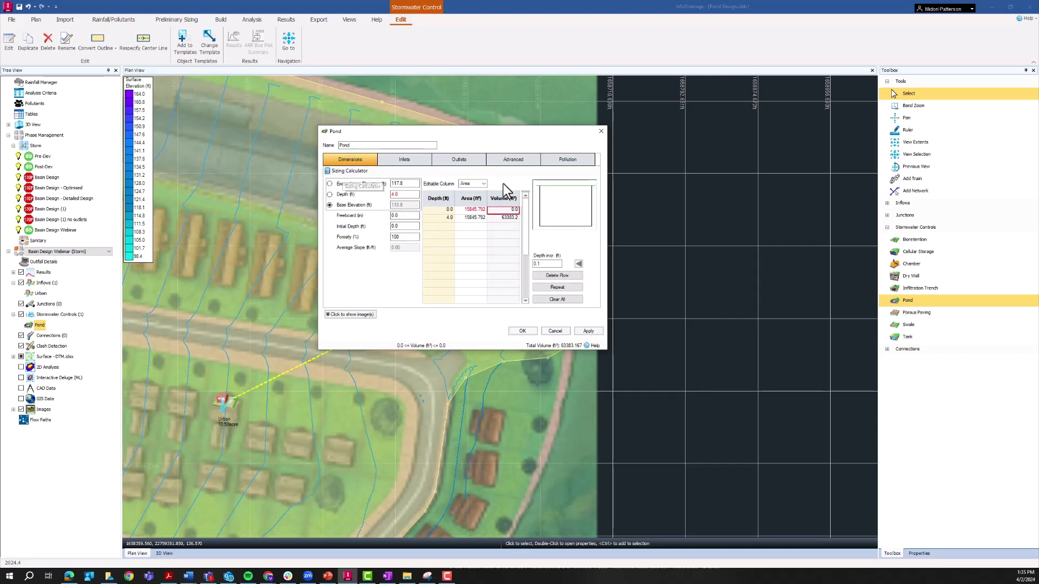
Size the pond with the Sizing Calculator's Side Slope method, using a 0.25 ft/ft slope and maintaining the Top Area.
{"action": "left_click", "coordinate": [331, 171]}
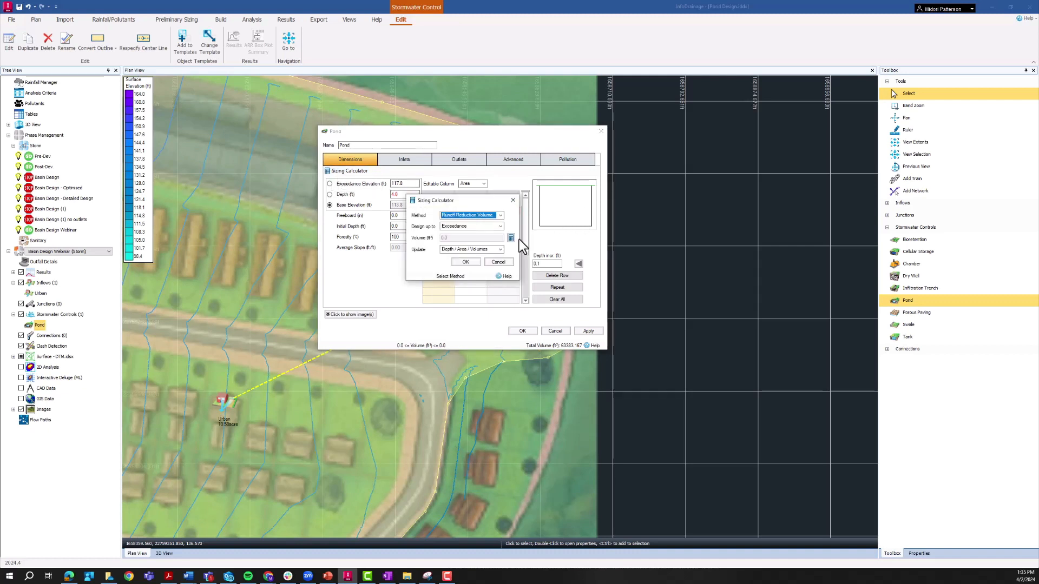
{"action": "left_click_drag", "start_coordinate": [488, 202], "coordinate": [486, 210]}
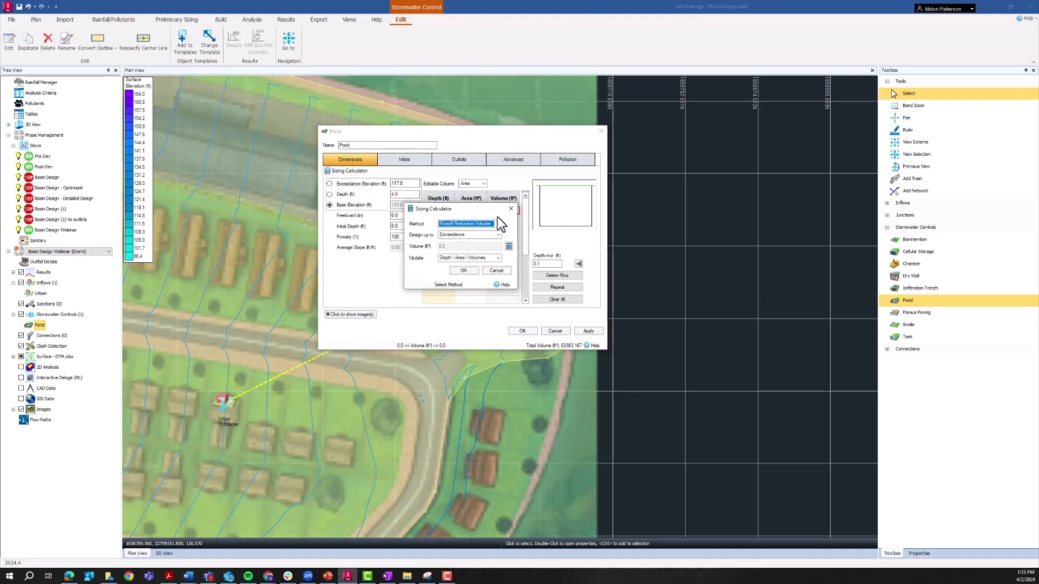
{"action": "left_click", "coordinate": [497, 224]}
{"action": "left_click", "coordinate": [457, 256]}
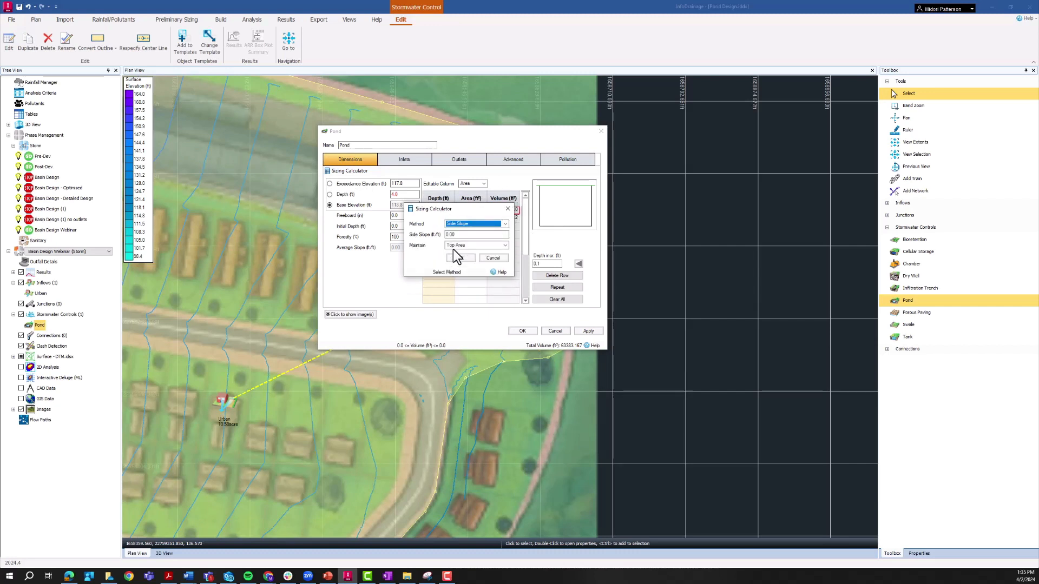
{"action": "left_click", "coordinate": [479, 235]}
{"action": "type", "text": "0"}
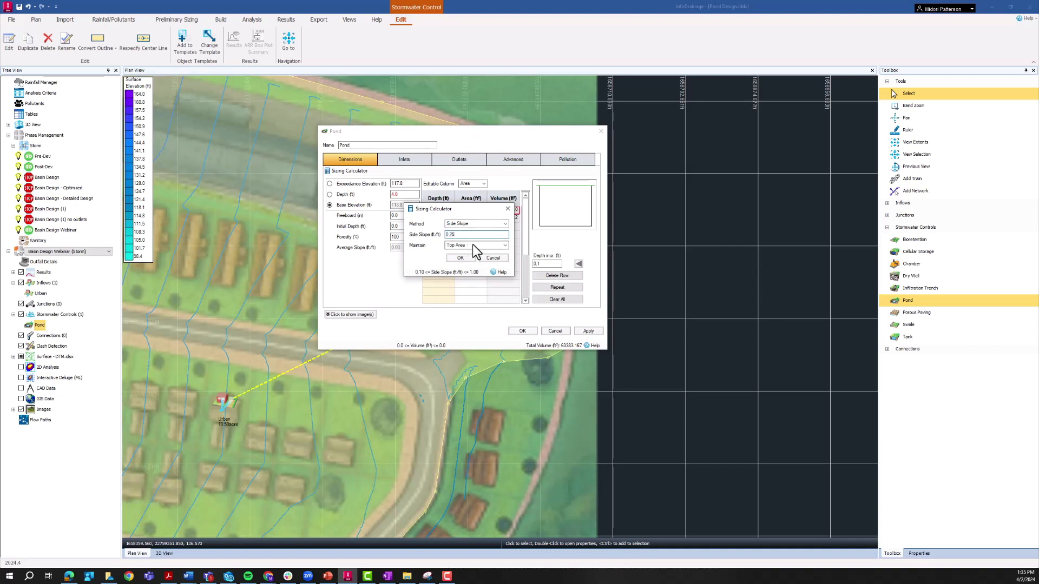
{"action": "left_click", "coordinate": [474, 247]}
{"action": "left_click", "coordinate": [477, 253]}
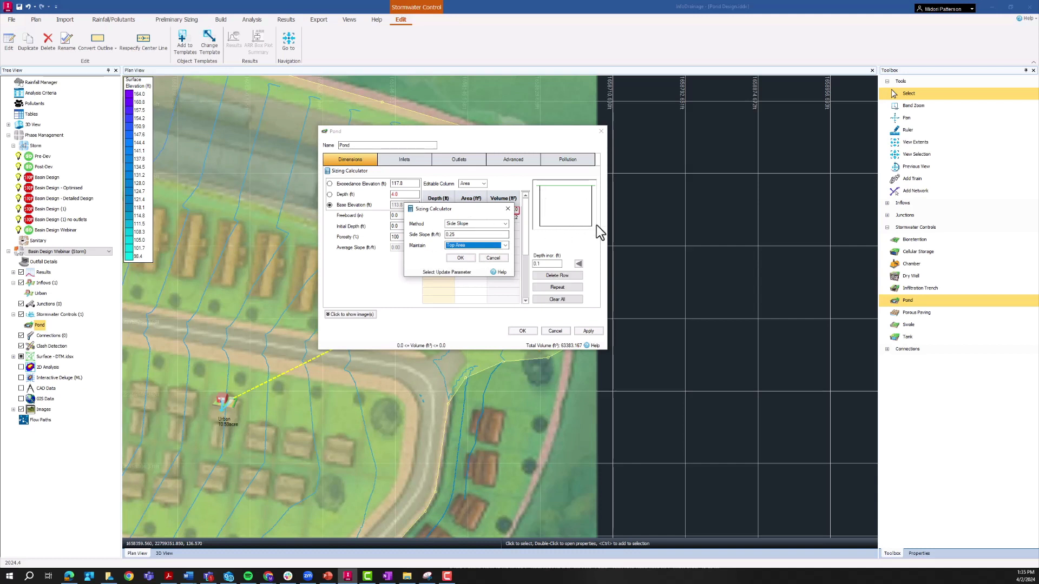
{"action": "left_click", "coordinate": [460, 258]}
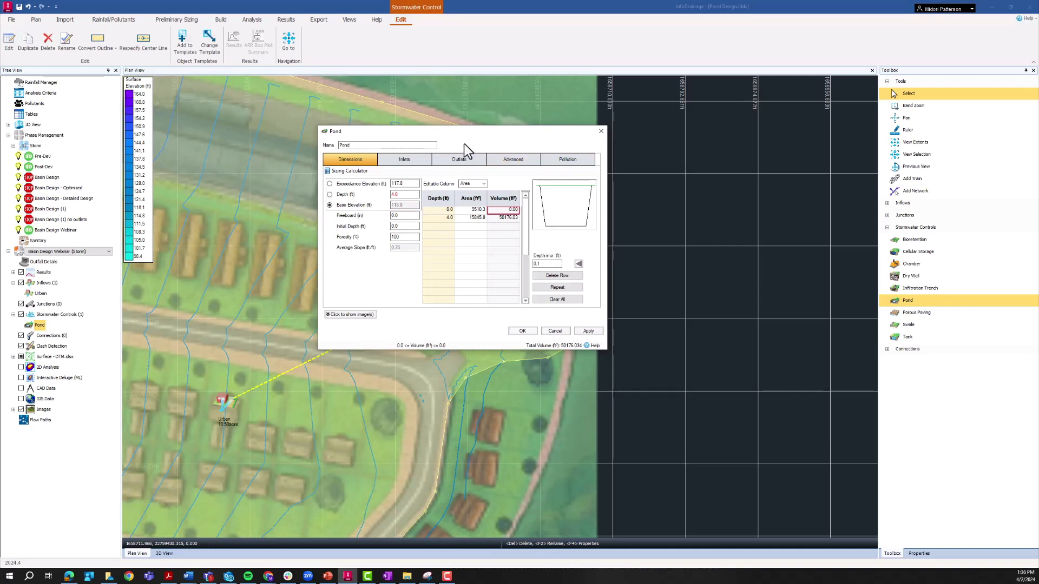
Move the Pond dialog clear of the plan to view the pond and its connection from the Urban inflow.
{"action": "left_click_drag", "start_coordinate": [441, 130], "coordinate": [534, 160]}
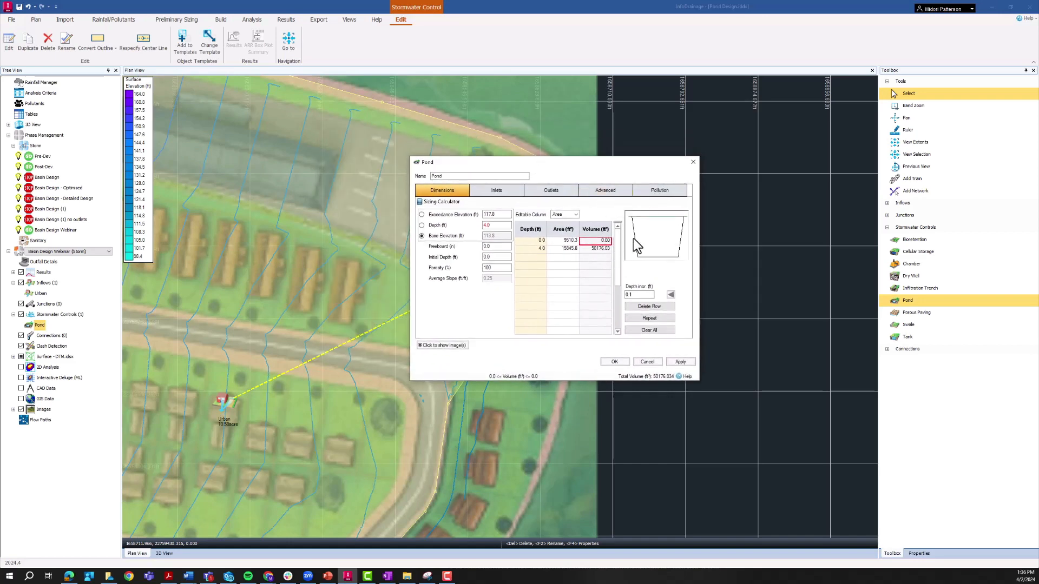
{"action": "left_click_drag", "start_coordinate": [498, 162], "coordinate": [664, 180]}
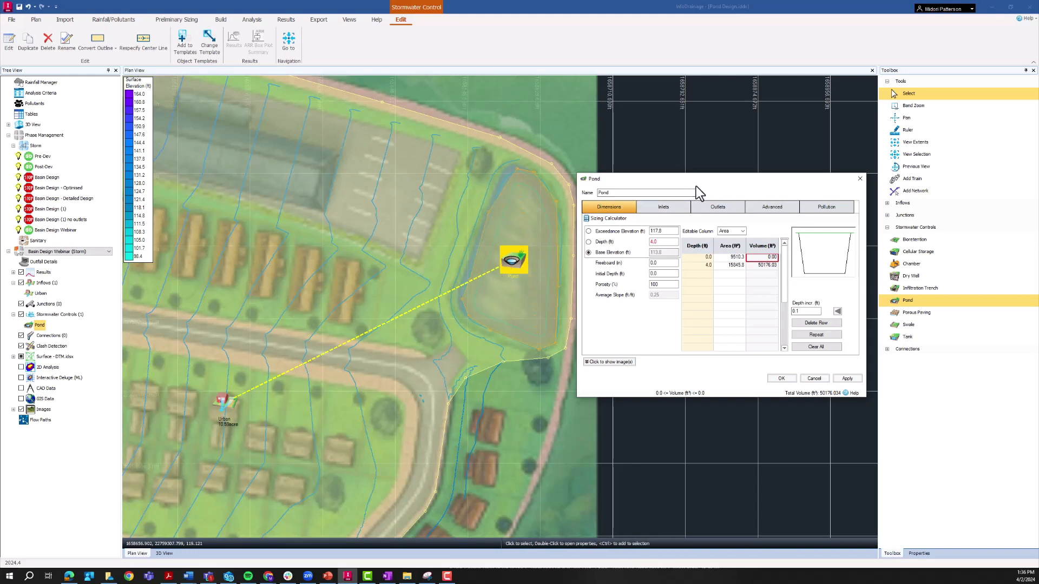
{"action": "left_click_drag", "start_coordinate": [696, 180], "coordinate": [724, 157]}
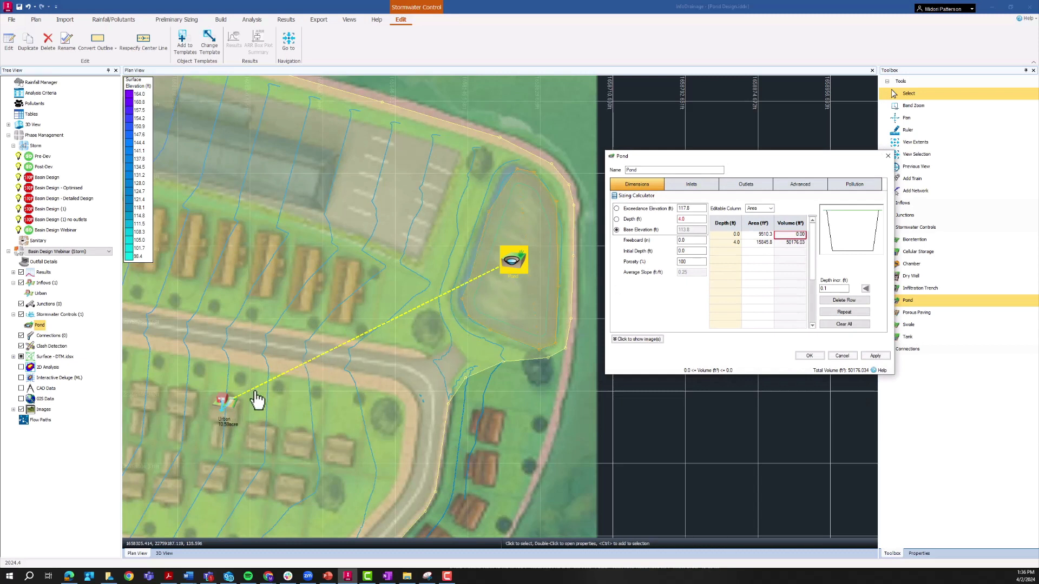
Reconnect the Urban inflow to the pond in the plan.
{"action": "left_click", "coordinate": [222, 405]}
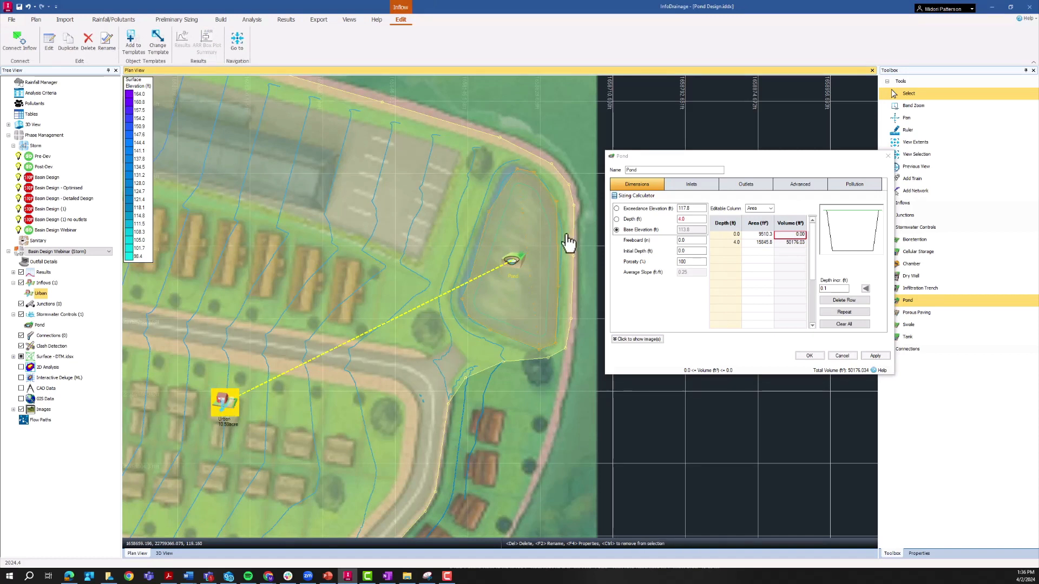
{"action": "right_click", "coordinate": [227, 404]}
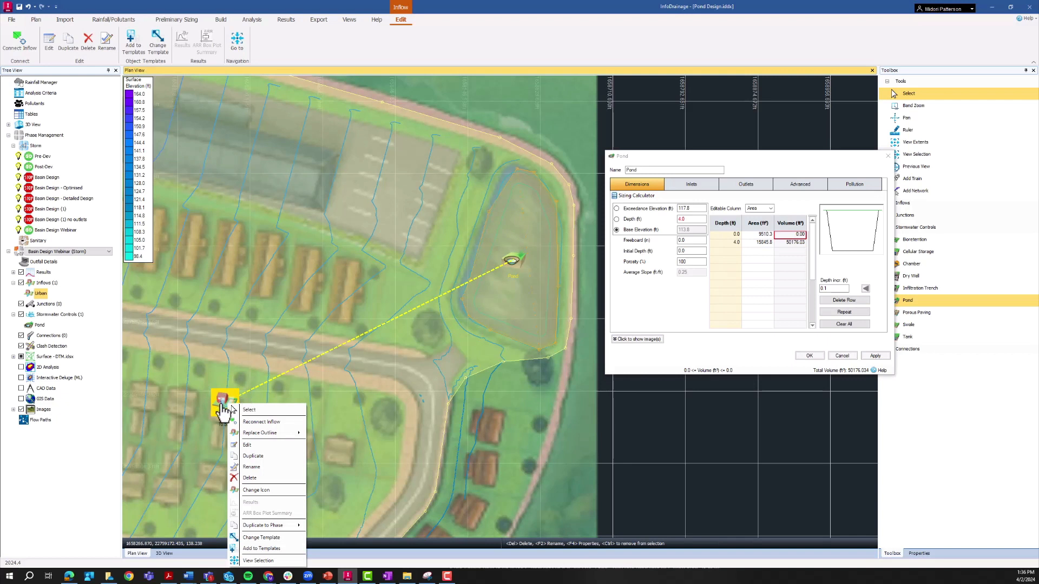
{"action": "left_click", "coordinate": [255, 422]}
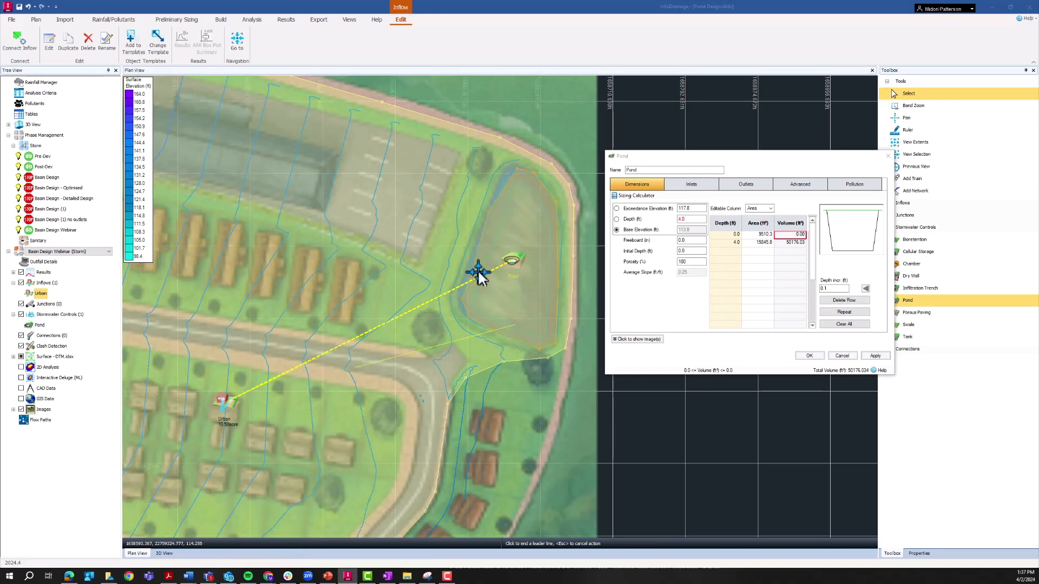
{"action": "left_click", "coordinate": [514, 262]}
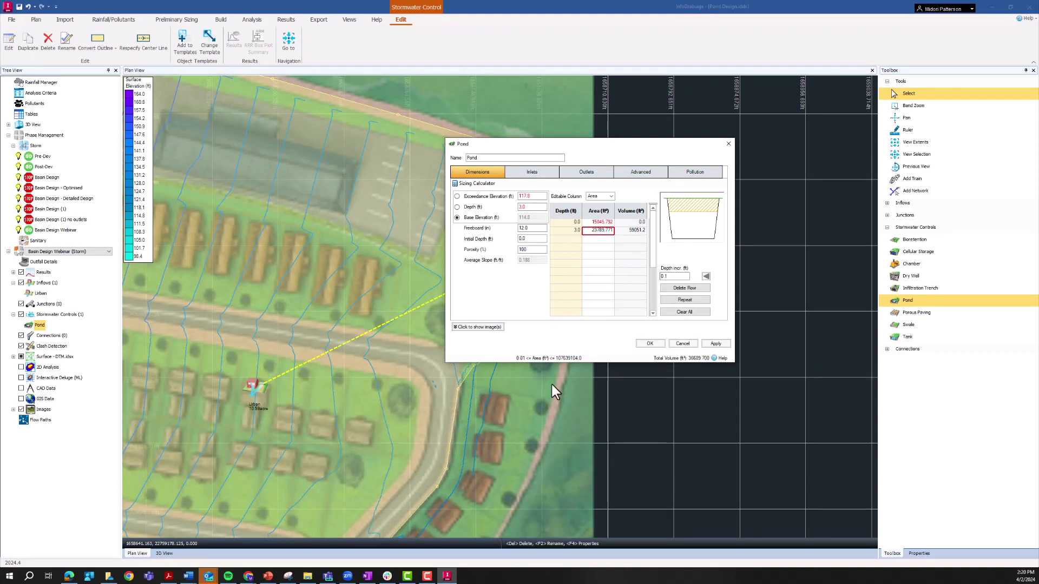
Set the pond's Manning's n to 0.03 in its advanced properties.
{"action": "left_click", "coordinate": [539, 229]}
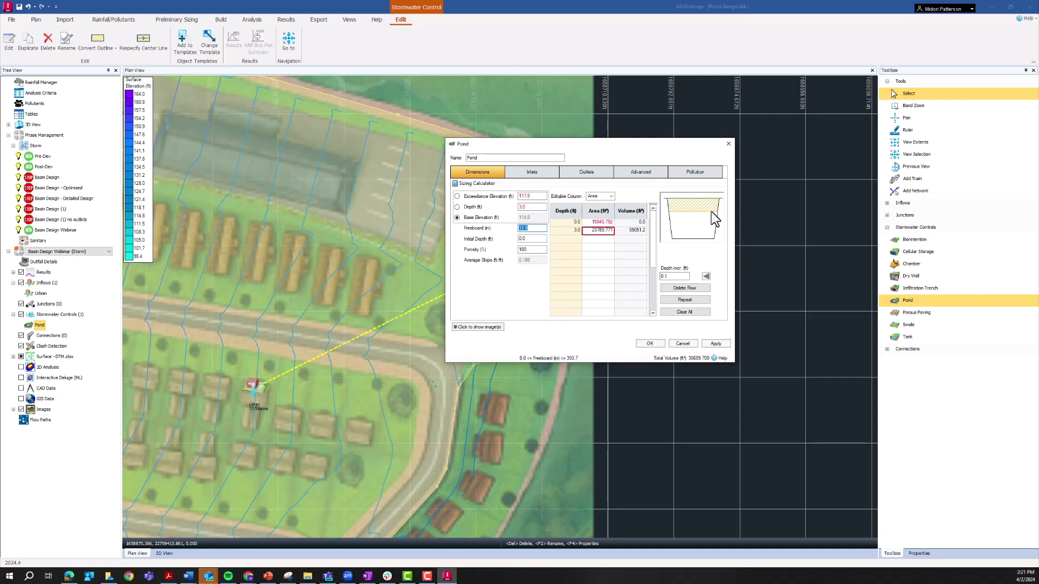
{"action": "left_click", "coordinate": [646, 177]}
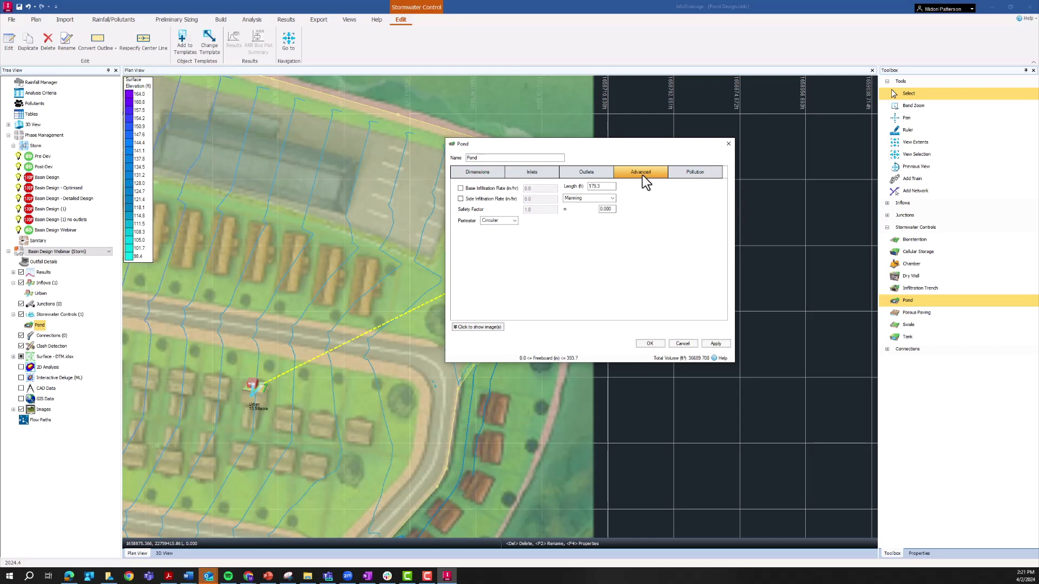
{"action": "left_click", "coordinate": [615, 209]}
{"action": "type", "text": "0.03"}
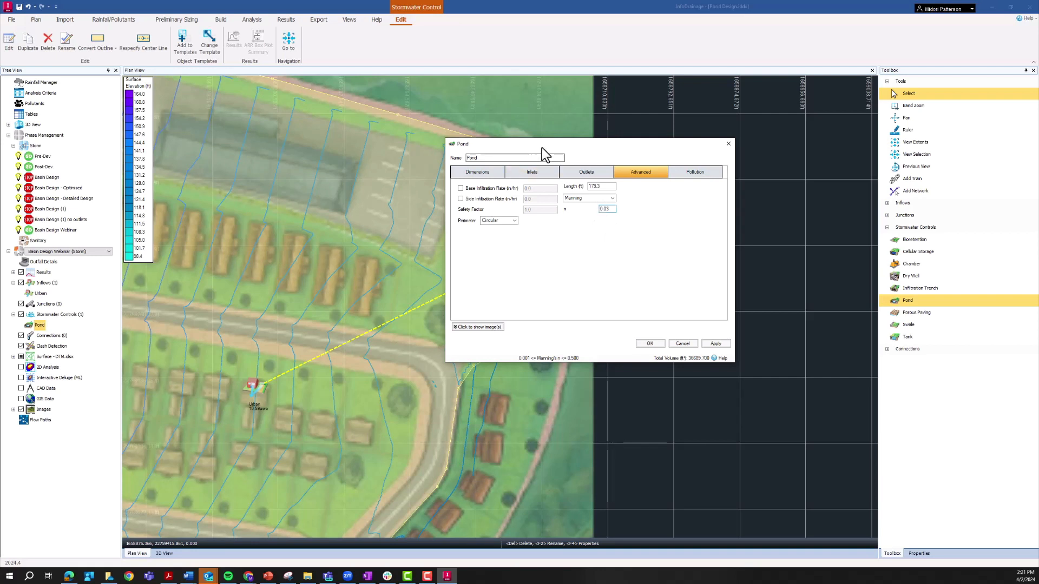
{"action": "left_click_drag", "start_coordinate": [543, 144], "coordinate": [562, 138]}
{"action": "left_click", "coordinate": [630, 204]}
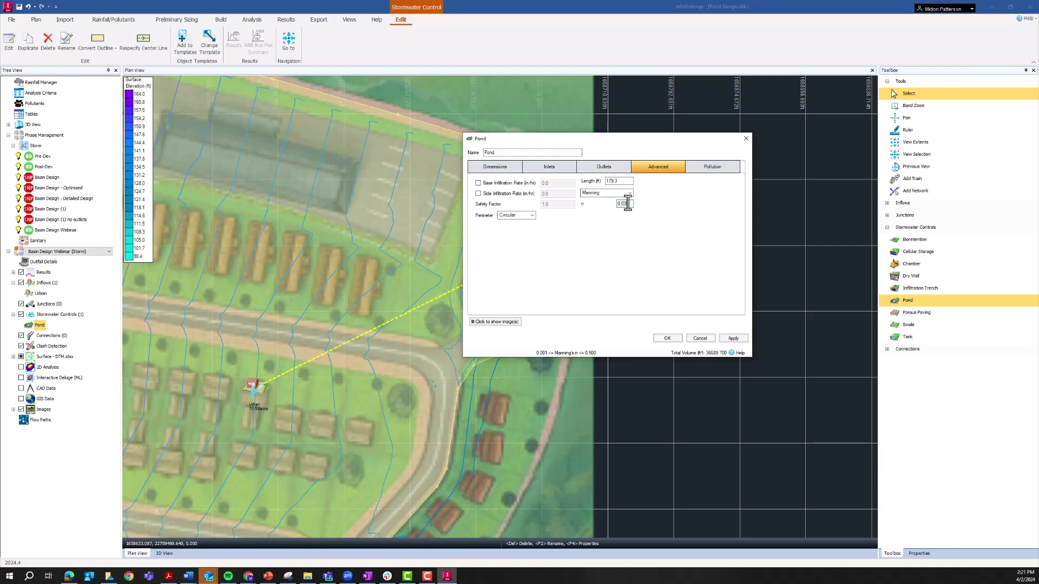
Start the Sizing Calculator from the pond's dimensions, using the Runoff Reduction Volume method and designing up to Freeboard.
{"action": "left_click", "coordinate": [497, 168]}
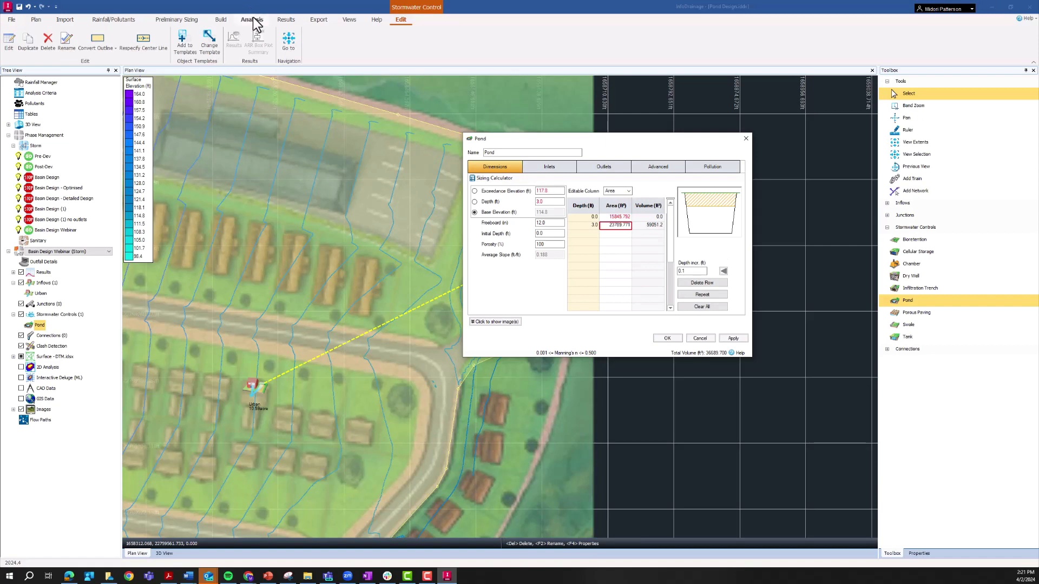
{"action": "left_click_drag", "start_coordinate": [543, 142], "coordinate": [632, 151]}
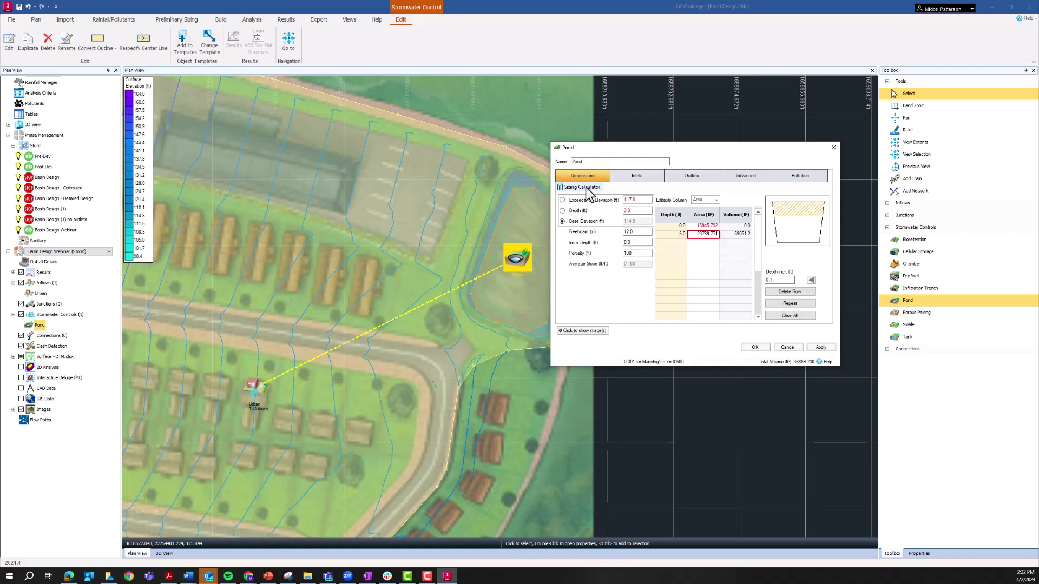
{"action": "left_click", "coordinate": [589, 192]}
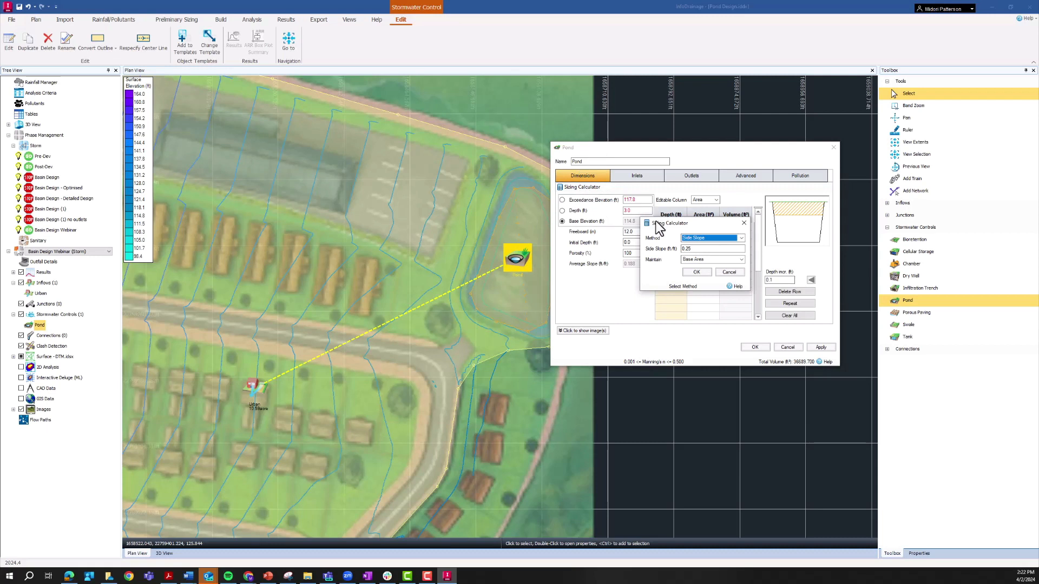
{"action": "left_click_drag", "start_coordinate": [658, 227], "coordinate": [446, 183]}
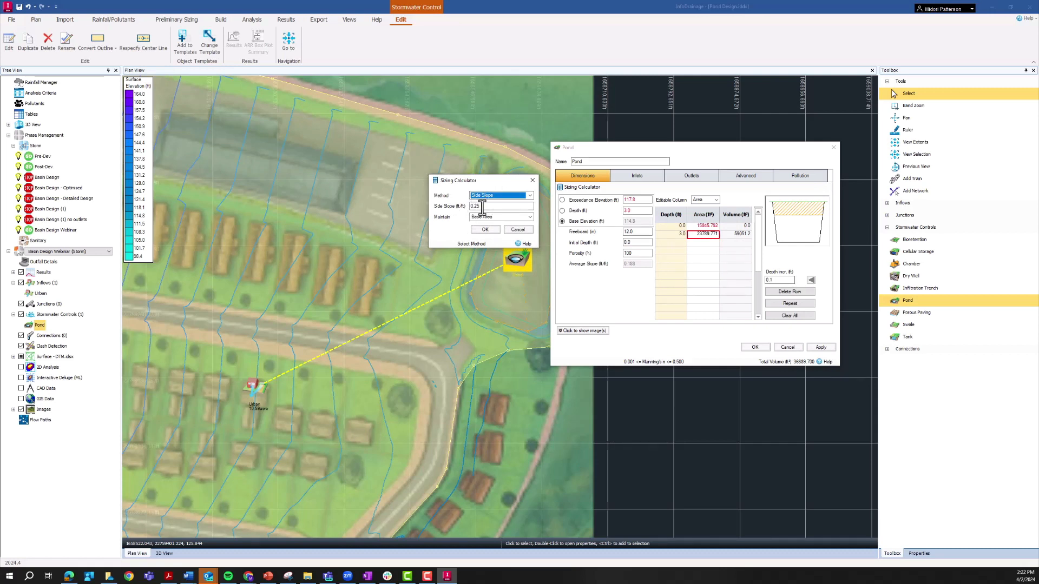
{"action": "left_click", "coordinate": [500, 195]}
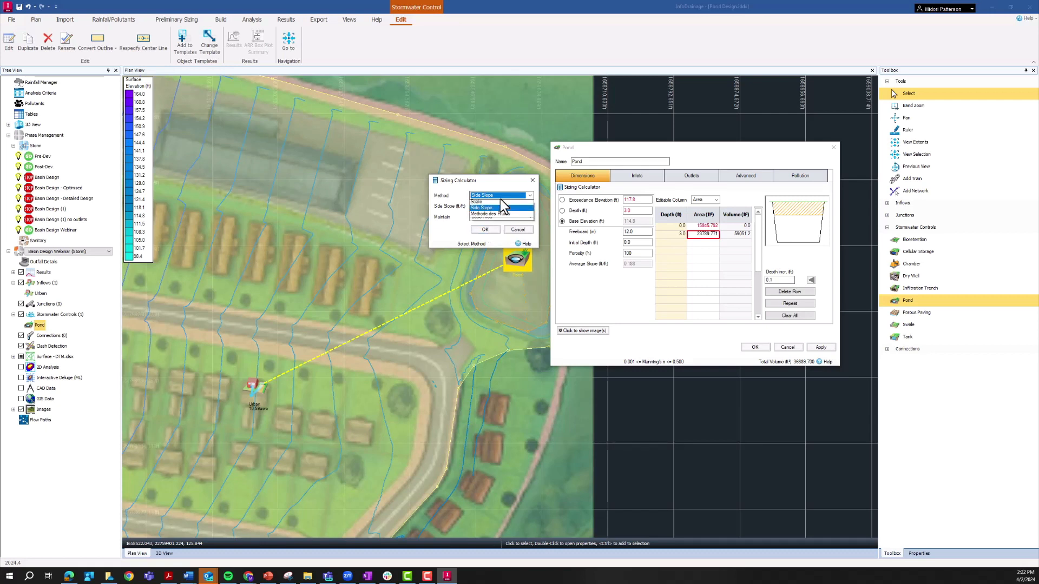
{"action": "left_click", "coordinate": [499, 202]}
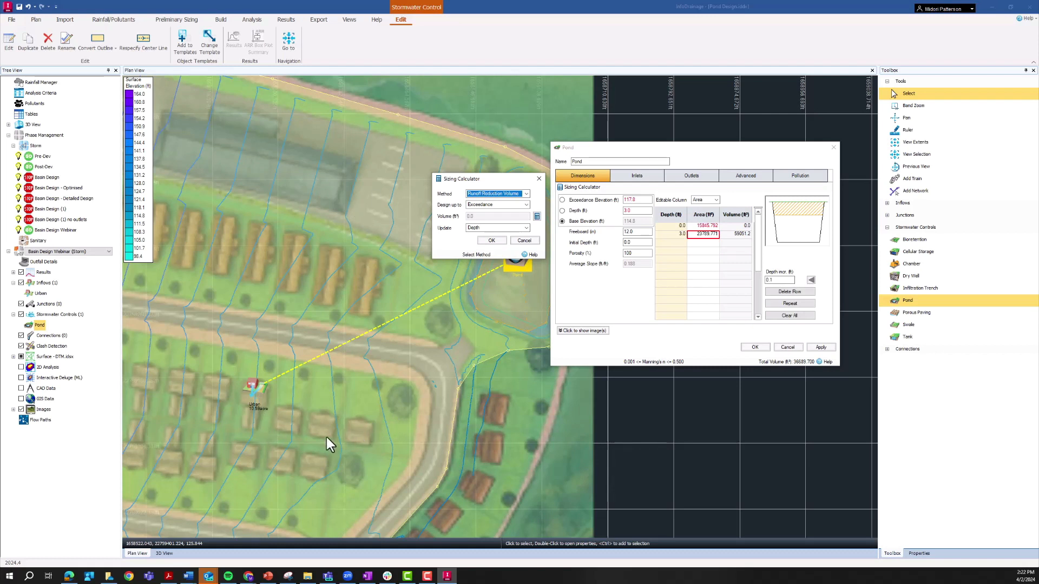
{"action": "left_click", "coordinate": [480, 196]}
{"action": "left_click", "coordinate": [492, 205]}
{"action": "left_click", "coordinate": [526, 205]}
{"action": "left_click", "coordinate": [479, 218]}
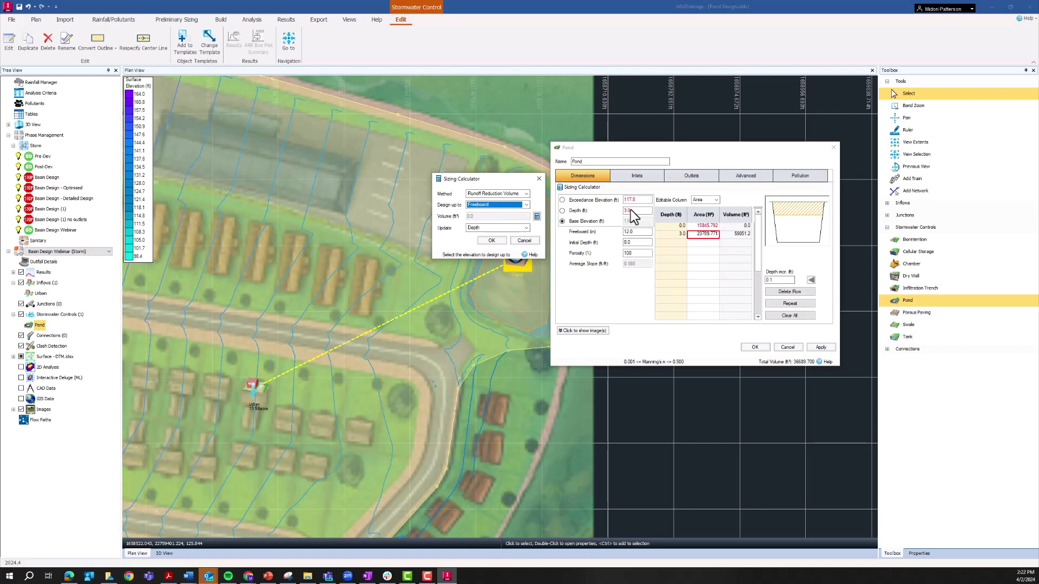
Choose Depth / Area / Volumes as the parameter the Sizing Calculator updates.
{"action": "left_click_drag", "start_coordinate": [491, 182], "coordinate": [483, 182]}
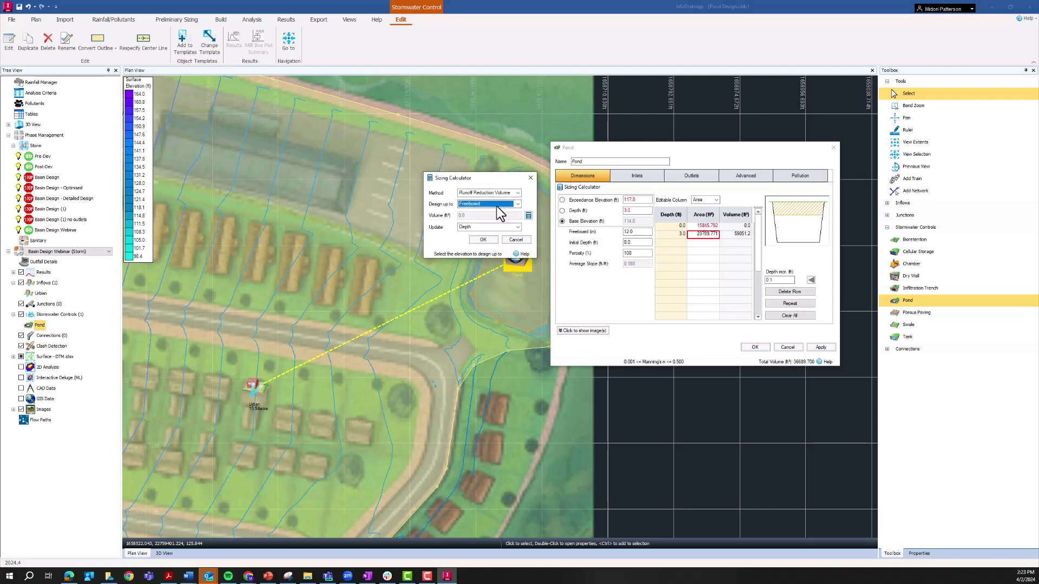
{"action": "left_click", "coordinate": [486, 228]}
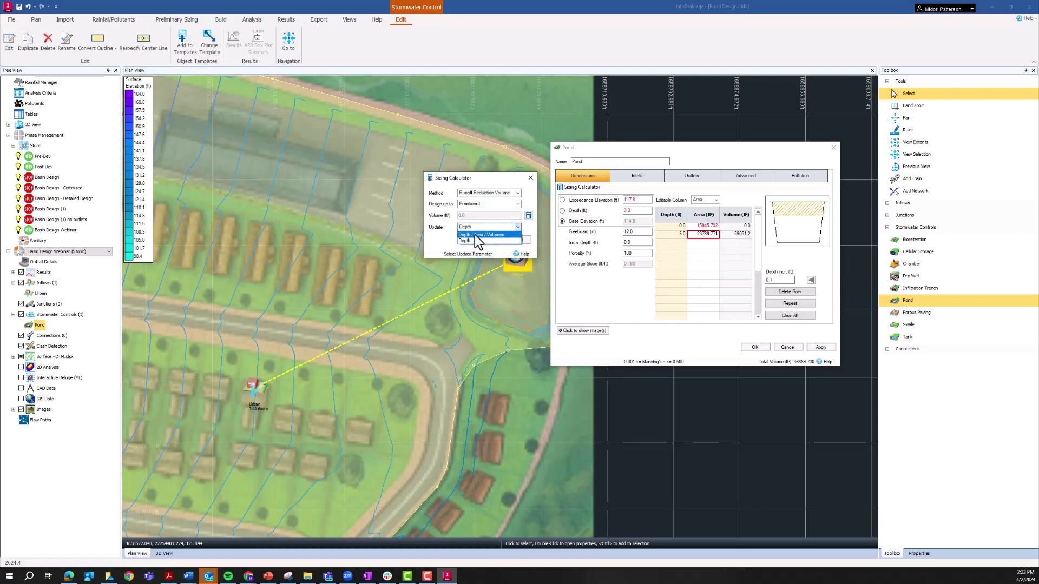
{"action": "left_click", "coordinate": [475, 235]}
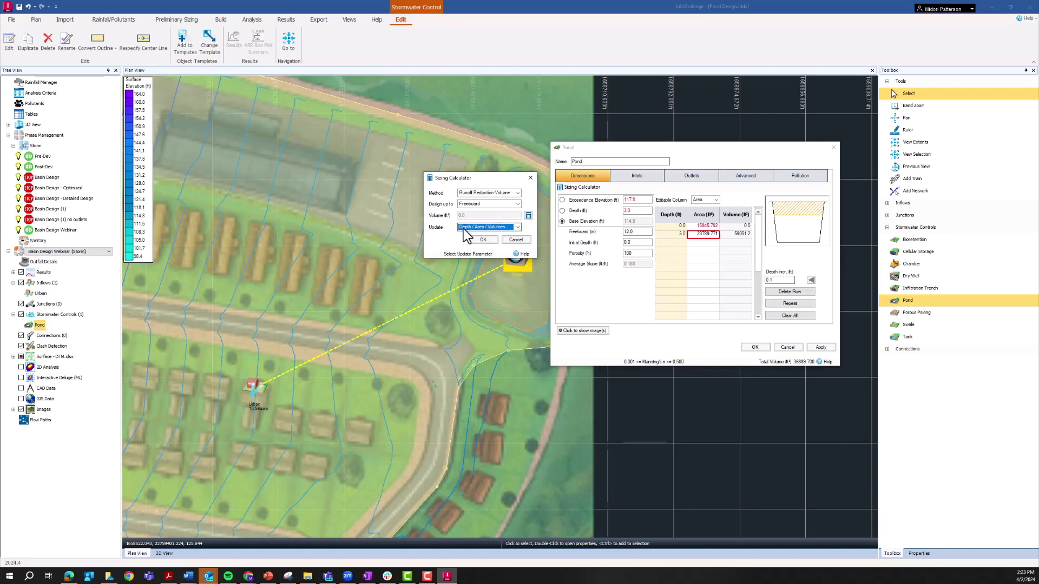
{"action": "left_click", "coordinate": [464, 229]}
{"action": "left_click", "coordinate": [470, 233]}
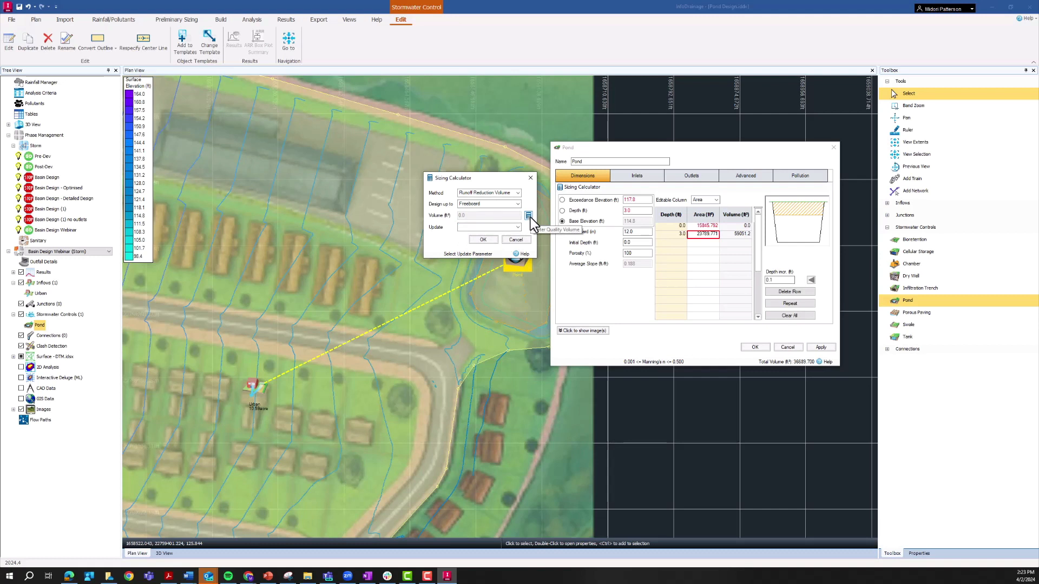
Set up the Water Quality Volume calculation with the Simple Water Quality Volume method and Use Plan Data as the input type.
{"action": "left_click", "coordinate": [529, 217]}
{"action": "left_click_drag", "start_coordinate": [433, 96], "coordinate": [441, 129]}
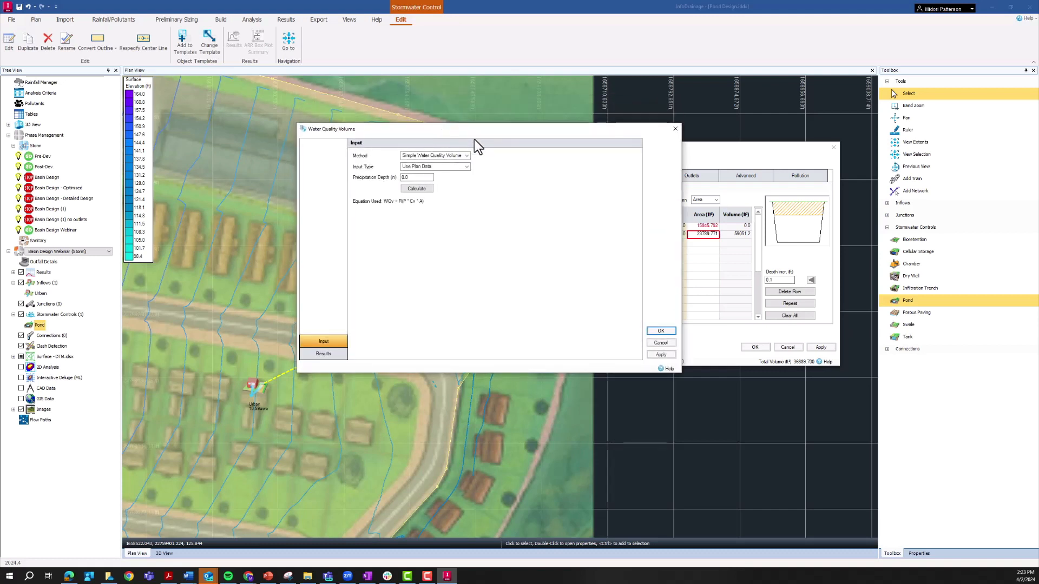
{"action": "left_click", "coordinate": [439, 156]}
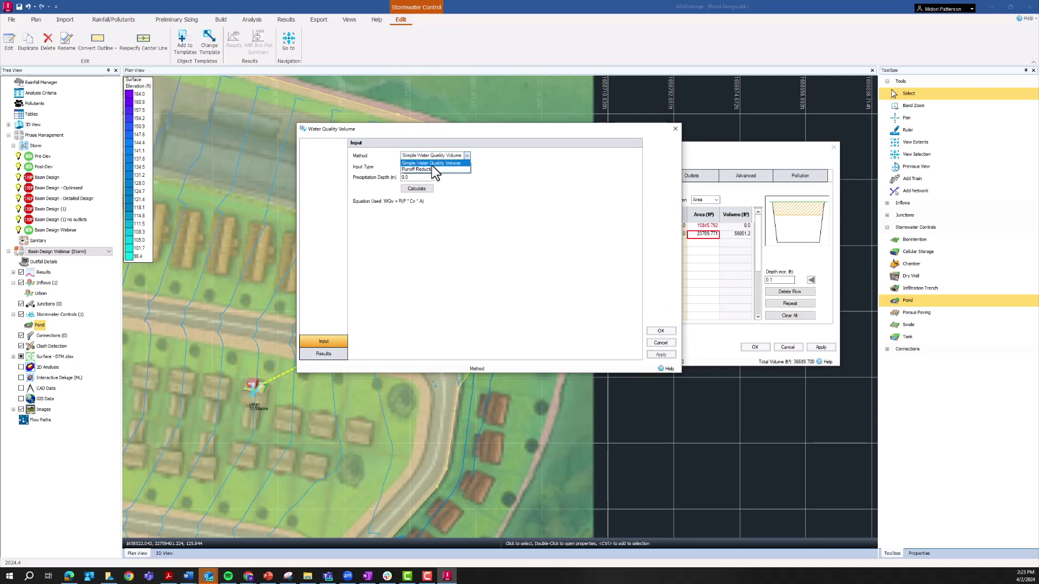
{"action": "left_click", "coordinate": [434, 164]}
{"action": "left_click_drag", "start_coordinate": [479, 135], "coordinate": [535, 239]}
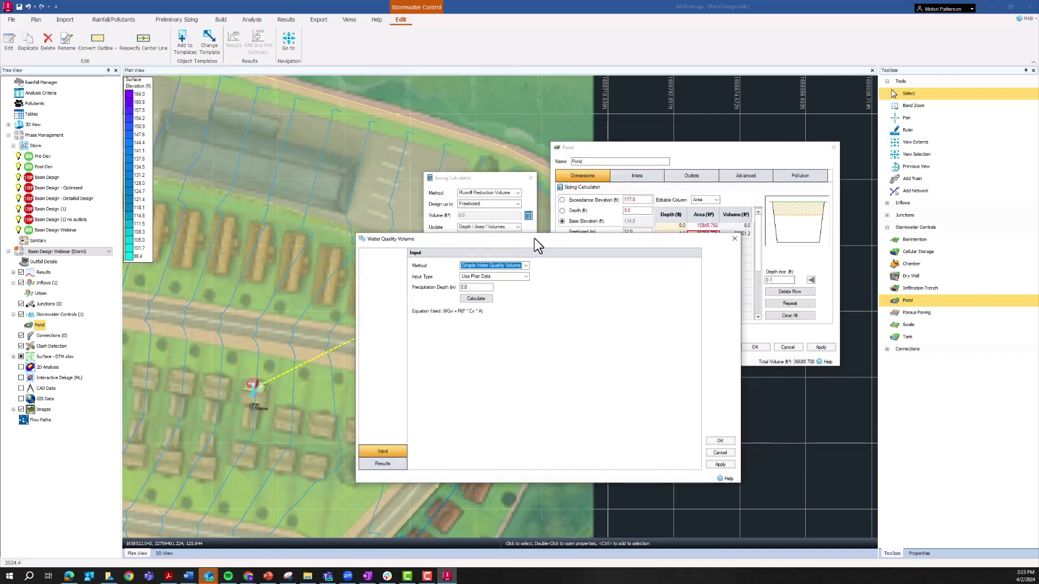
{"action": "left_click", "coordinate": [494, 277]}
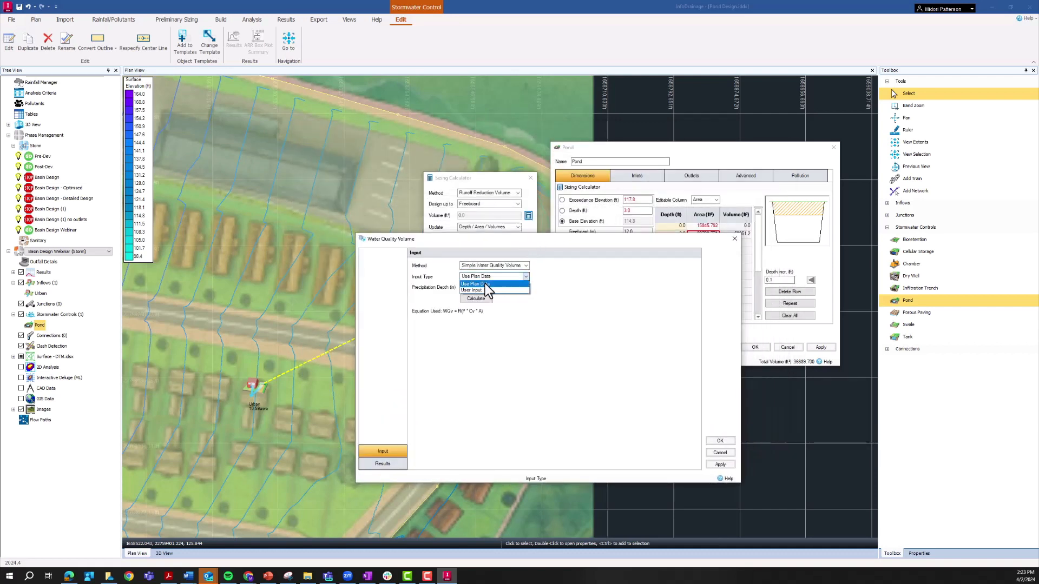
{"action": "left_click", "coordinate": [475, 287]}
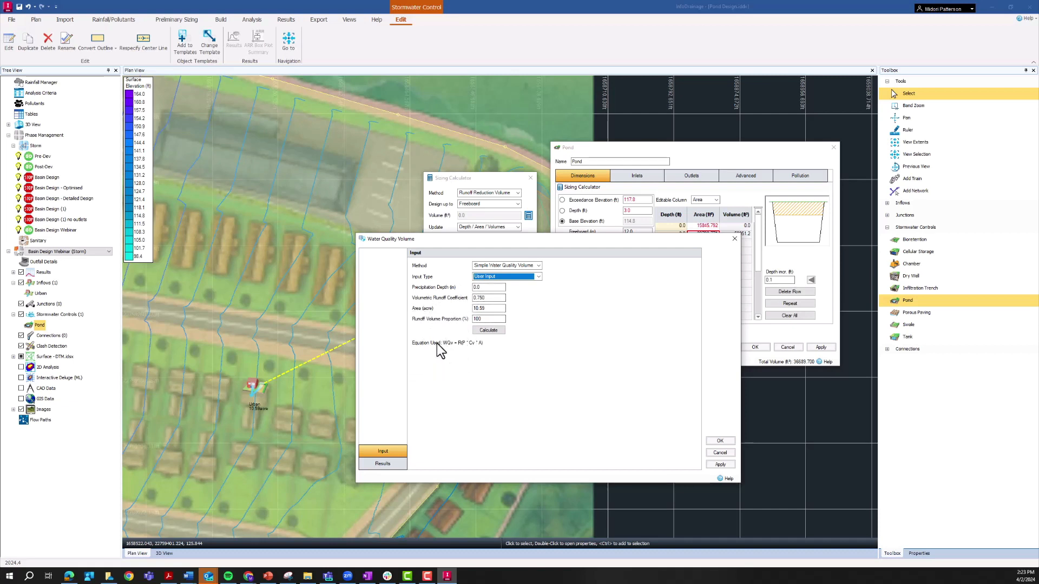
{"action": "left_click", "coordinate": [498, 277]}
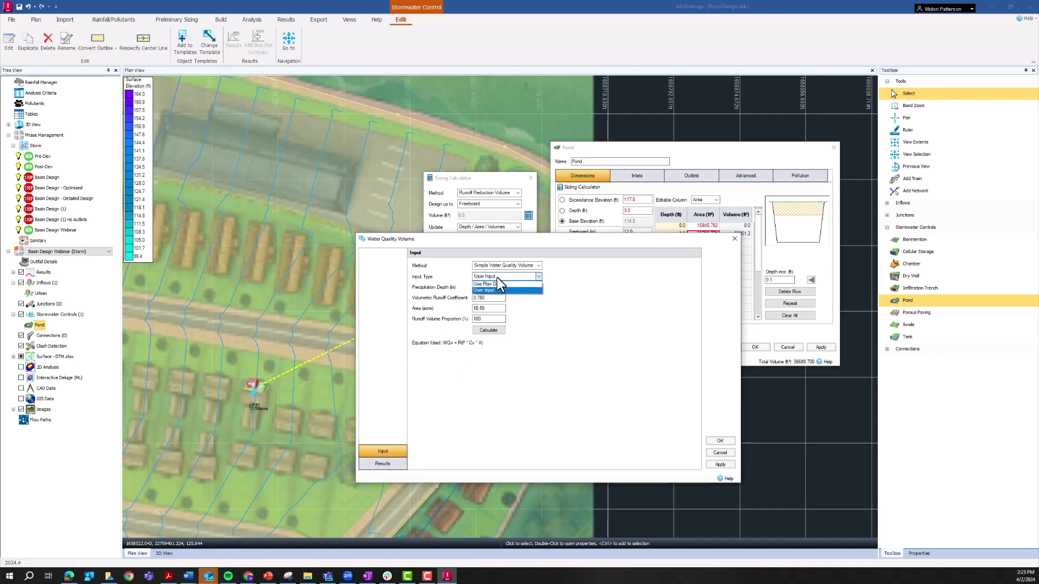
{"action": "left_click", "coordinate": [490, 284]}
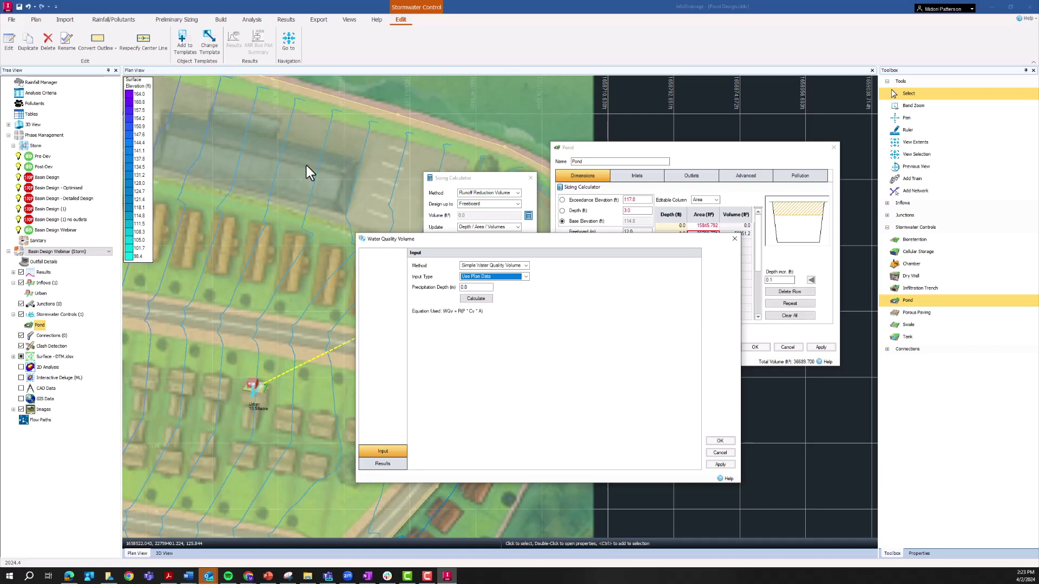
Set the precipitation depth to 1.2 in and calculate the water quality volume.
{"action": "left_click_drag", "start_coordinate": [393, 238], "coordinate": [377, 161]}
{"action": "left_click", "coordinate": [457, 211]}
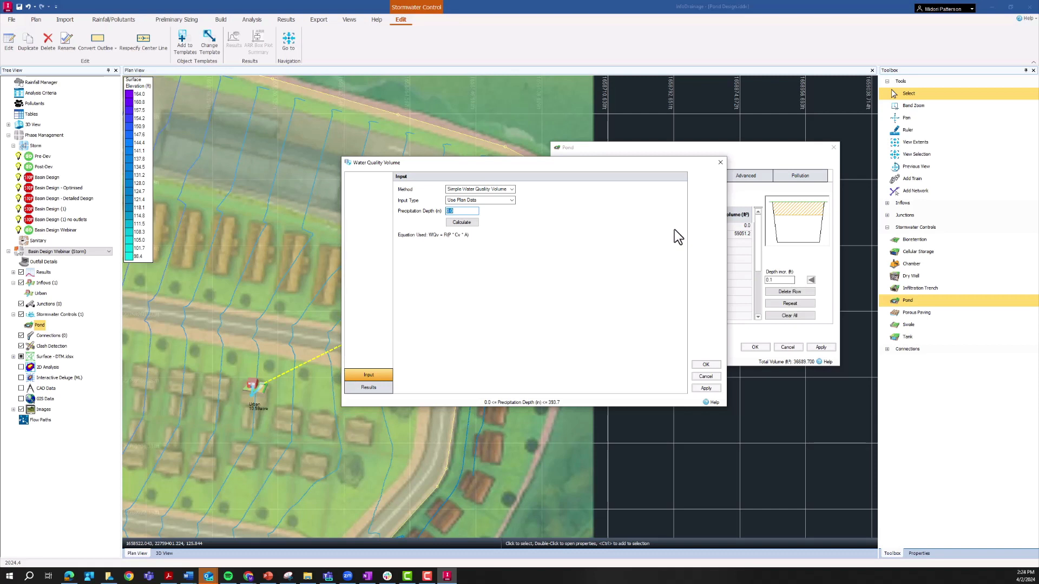
{"action": "type", "text": "1.2"}
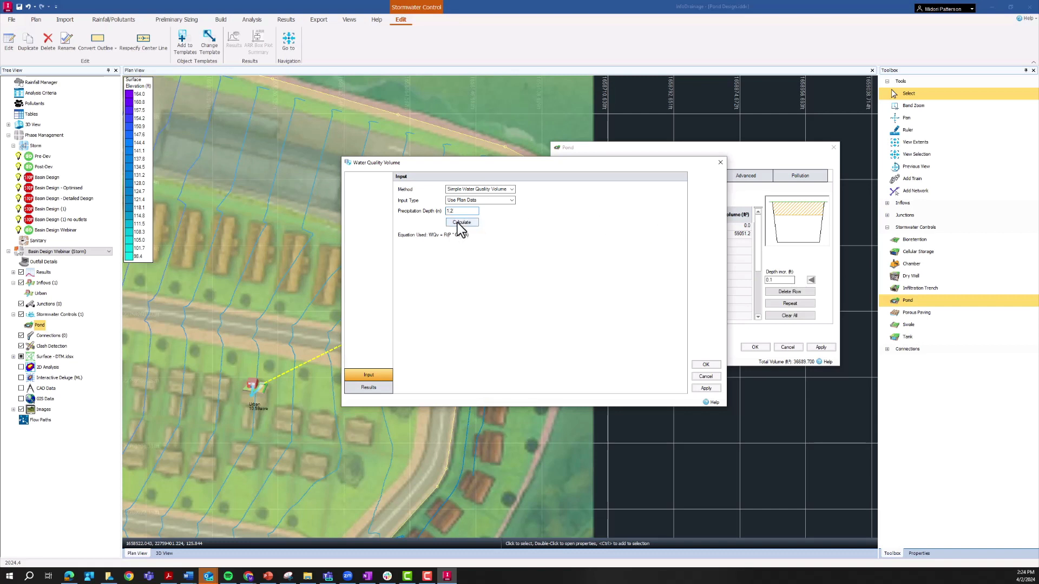
{"action": "left_click", "coordinate": [457, 222]}
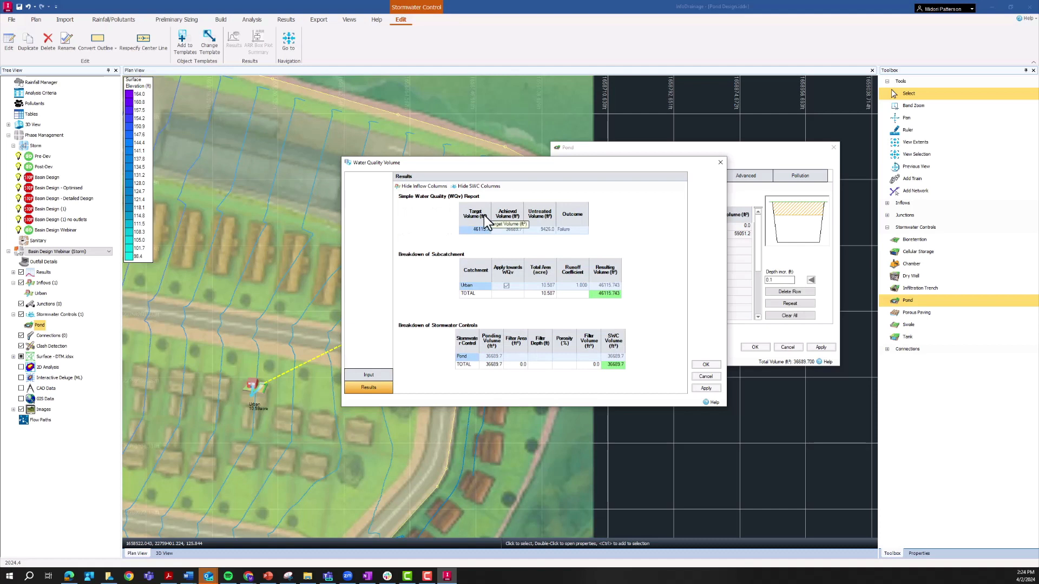
Review the target, achieved and untreated volumes in the water quality report, and accept the calculated volume for the Sizing Calculator.
{"action": "left_click_drag", "start_coordinate": [534, 161], "coordinate": [521, 146]}
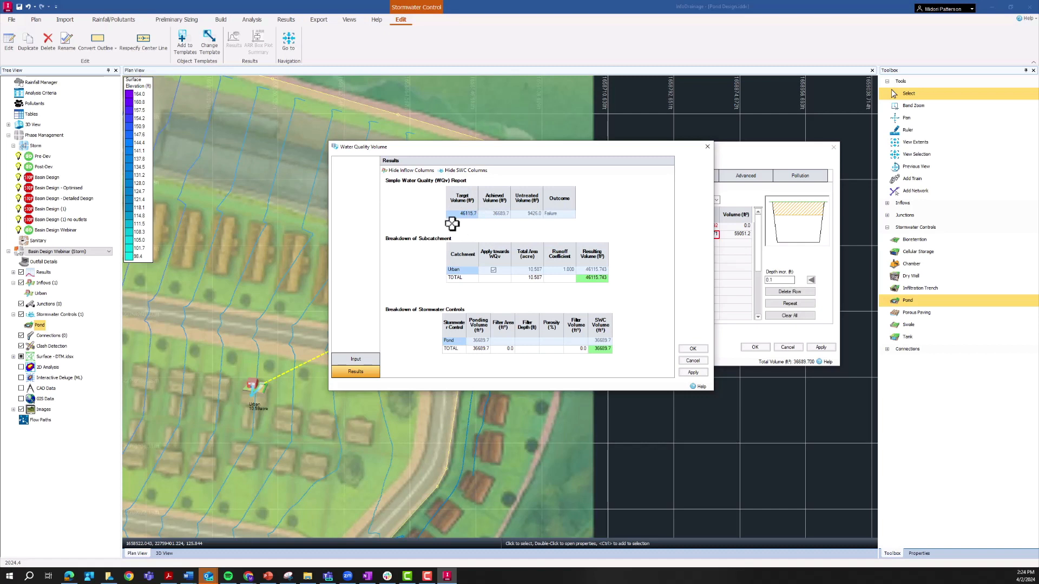
{"action": "left_click", "coordinate": [505, 214]}
{"action": "left_click", "coordinate": [531, 213]}
{"action": "left_click_drag", "start_coordinate": [621, 148], "coordinate": [528, 262]}
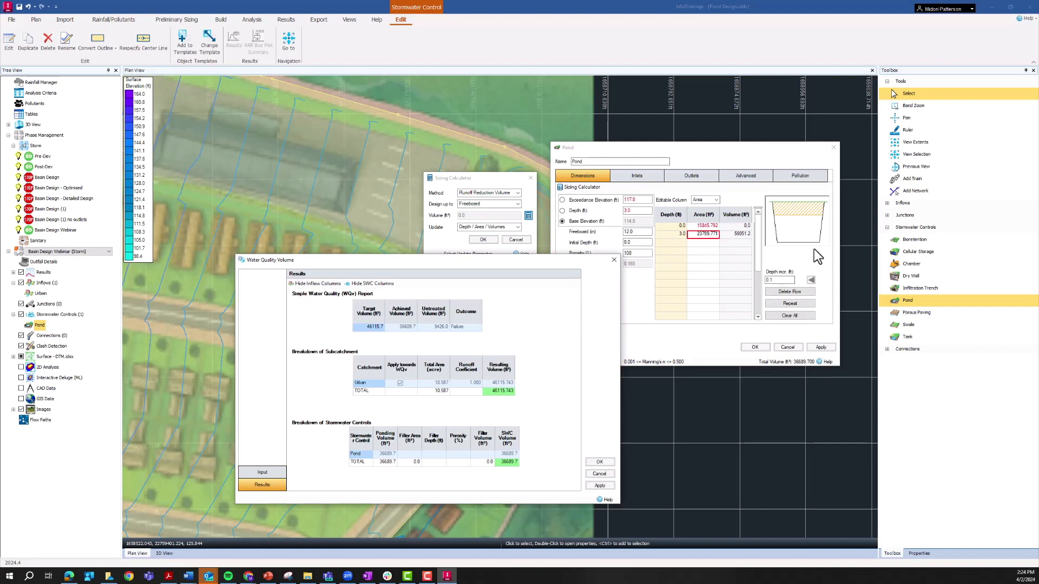
{"action": "left_click_drag", "start_coordinate": [471, 264], "coordinate": [572, 168]}
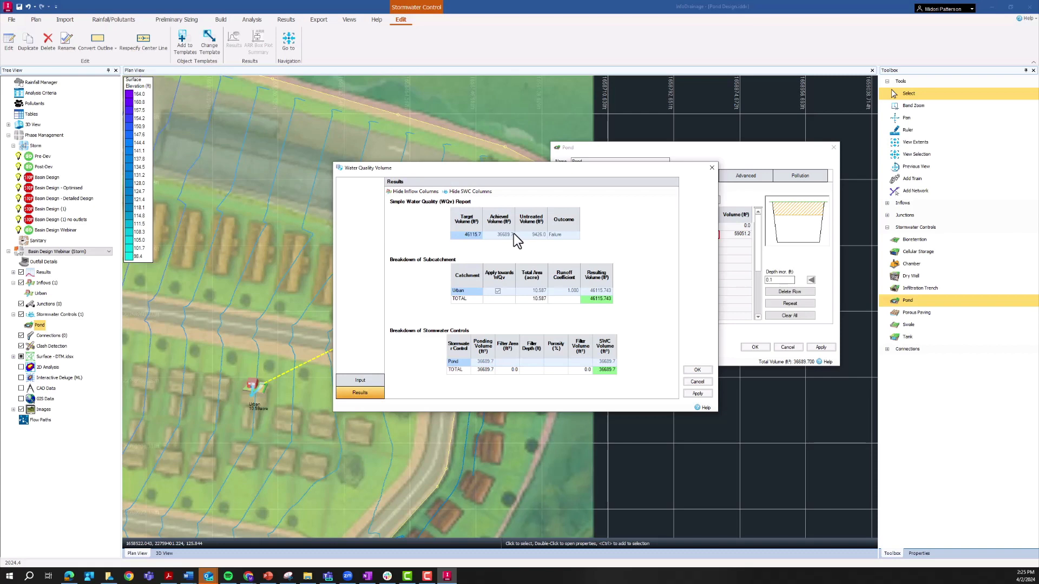
{"action": "left_click_drag", "start_coordinate": [462, 168], "coordinate": [507, 144]}
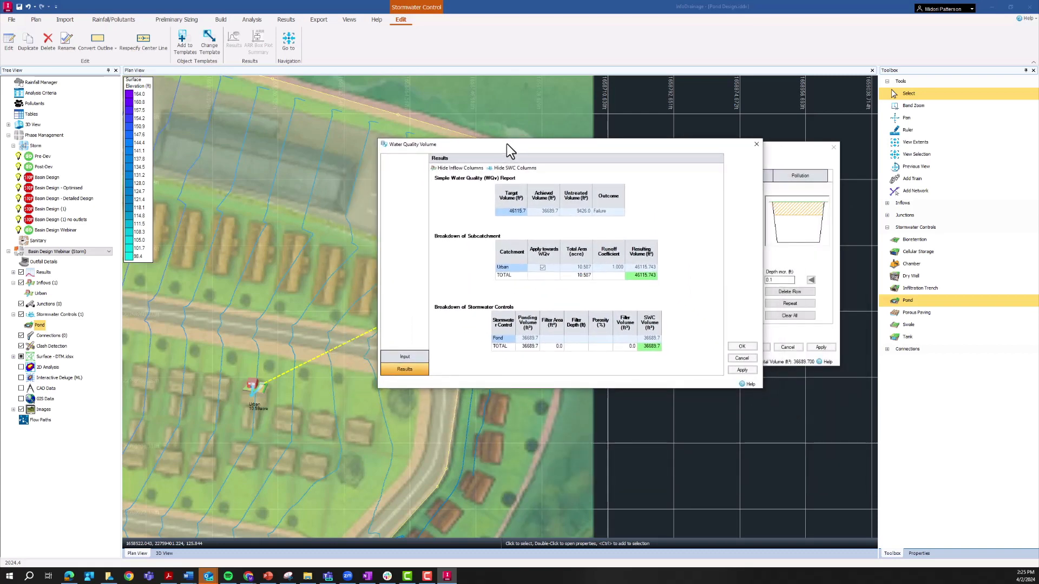
{"action": "left_click", "coordinate": [738, 349]}
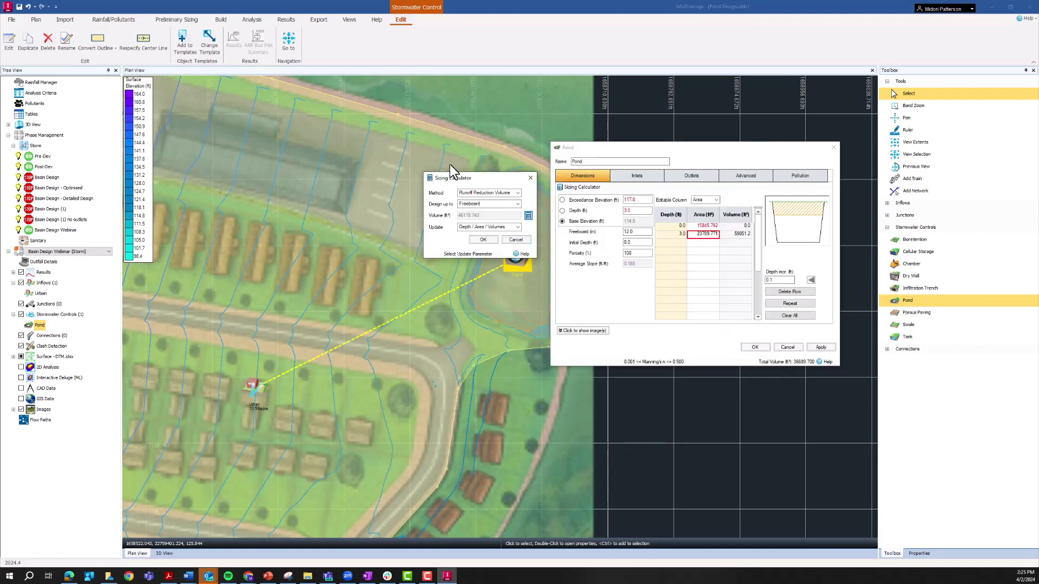
{"action": "left_click_drag", "start_coordinate": [459, 186], "coordinate": [678, 231]}
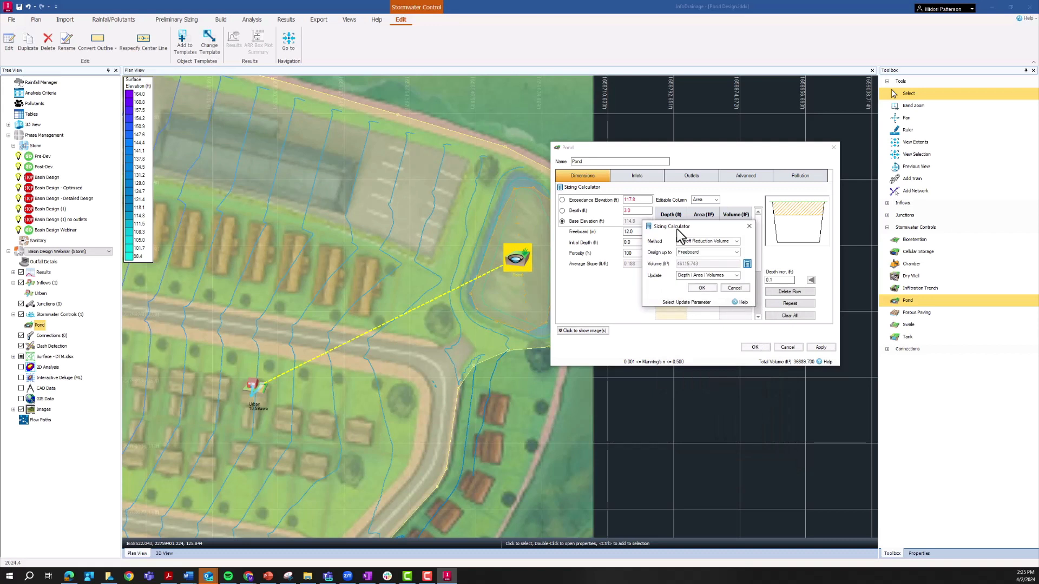
Resize the pond's depth, area and volumes to the calculated Runoff Reduction Volume and apply the new dimensions.
{"action": "left_click", "coordinate": [702, 288]}
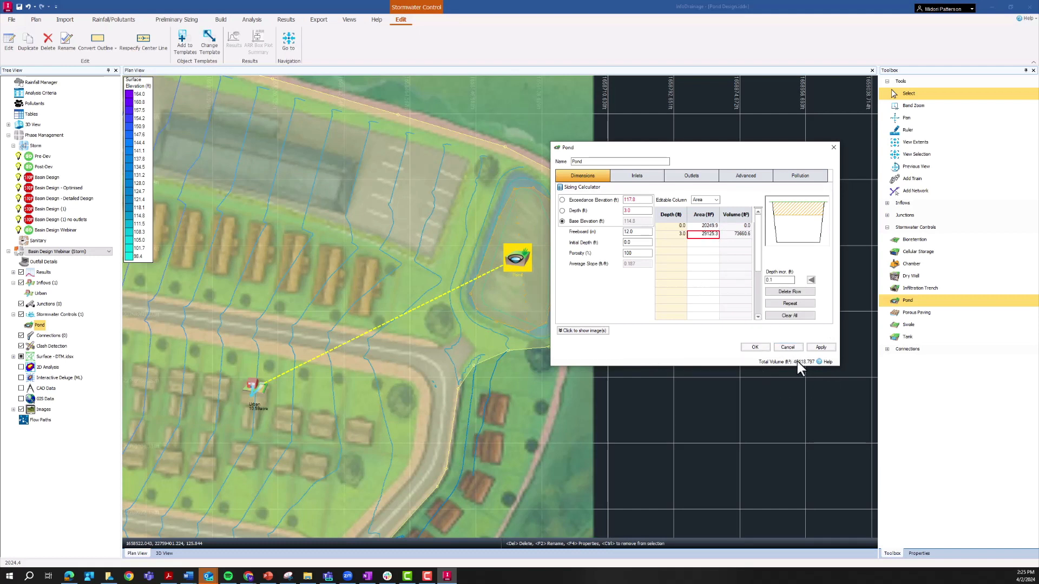
{"action": "left_click_drag", "start_coordinate": [626, 152], "coordinate": [655, 139]}
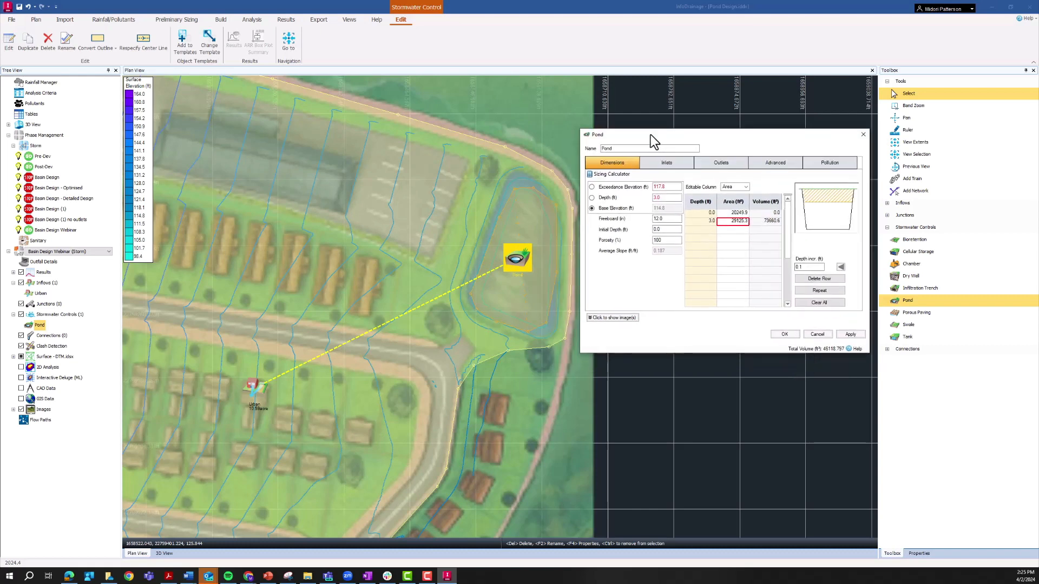
{"action": "left_click", "coordinate": [849, 334]}
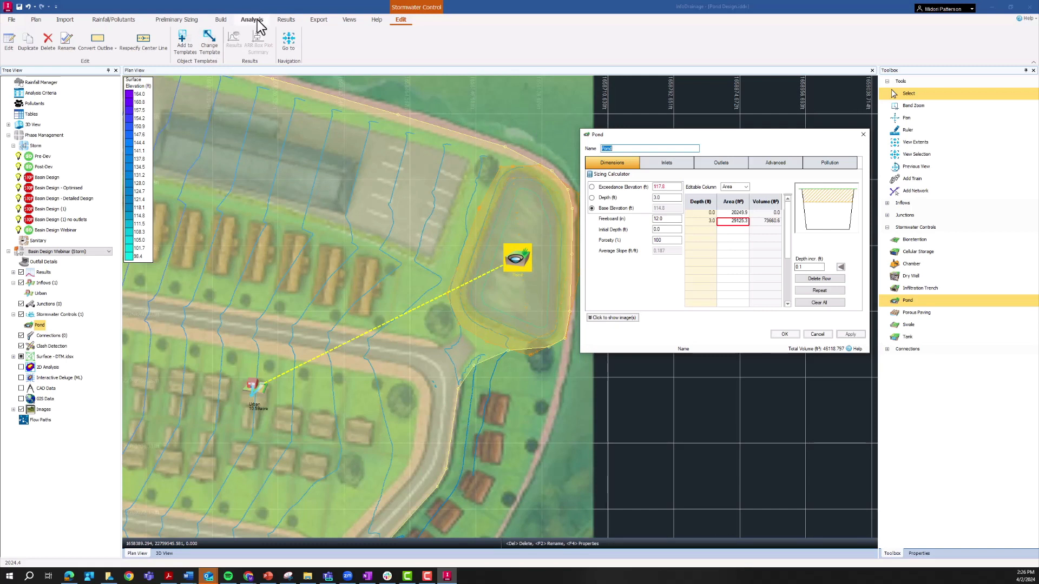
Reopen the pond's Sizing Calculator and examine the other available sizing methods, such as Quick Storage Estimate, Scale and Side Slope.
{"action": "left_click", "coordinate": [613, 174]}
{"action": "left_click_drag", "start_coordinate": [741, 207], "coordinate": [590, 210]}
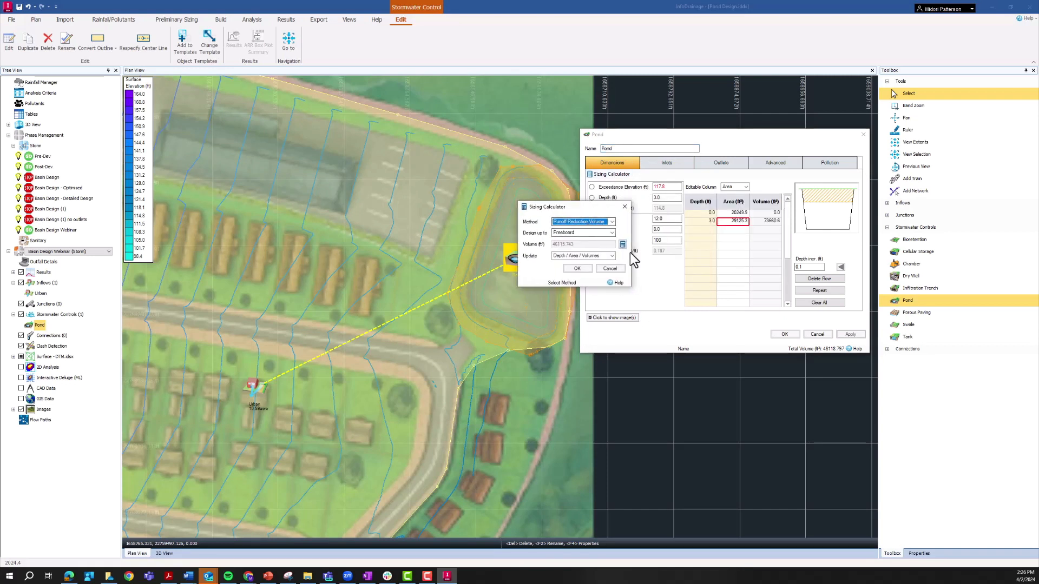
{"action": "left_click", "coordinate": [612, 222]}
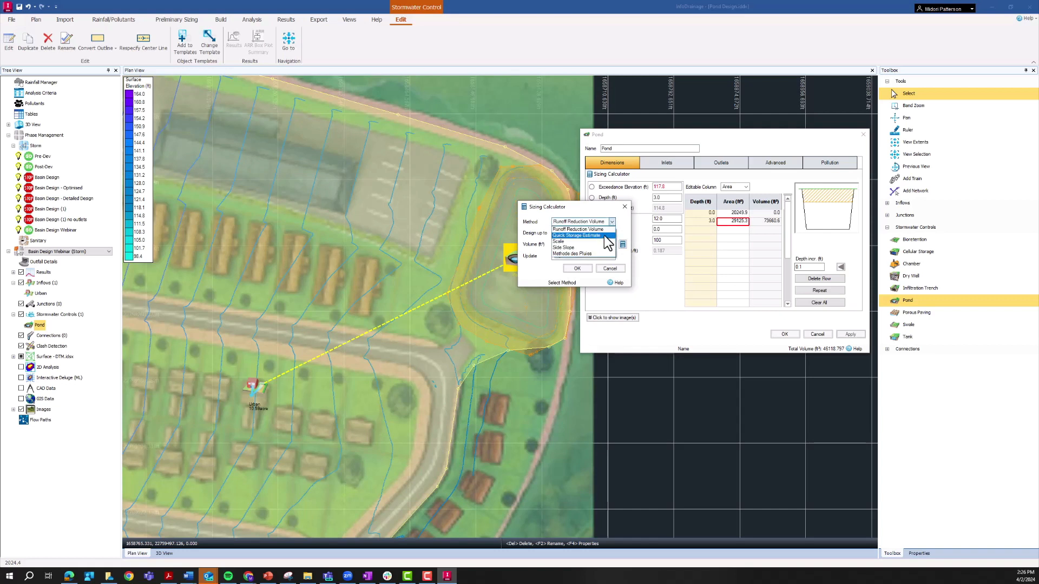
{"action": "left_click", "coordinate": [597, 242]}
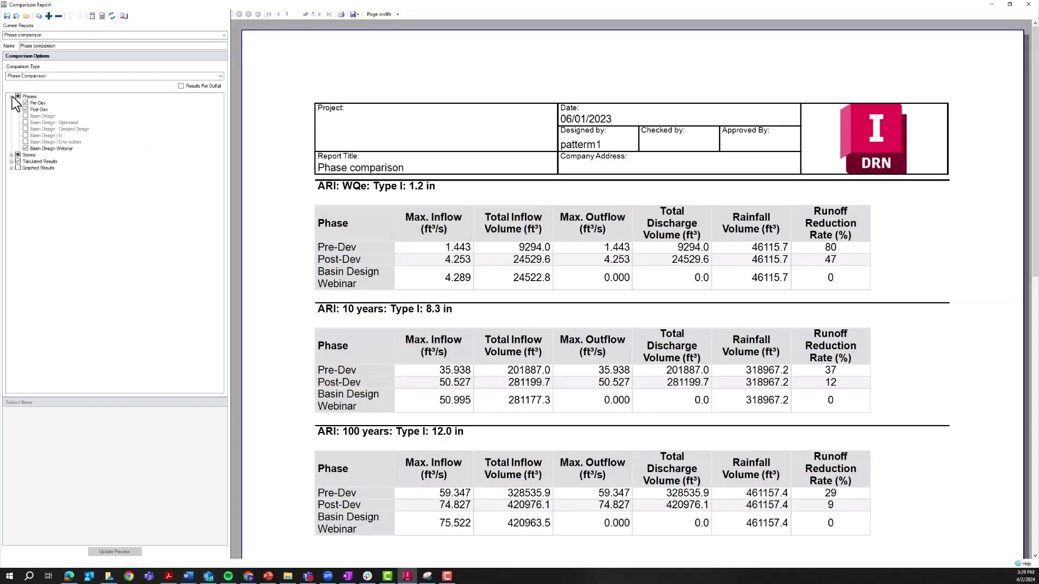
Check the maximum outflow of the Basin Design Webinar phase for each storm event in the phase comparison report.
{"action": "left_click", "coordinate": [64, 151]}
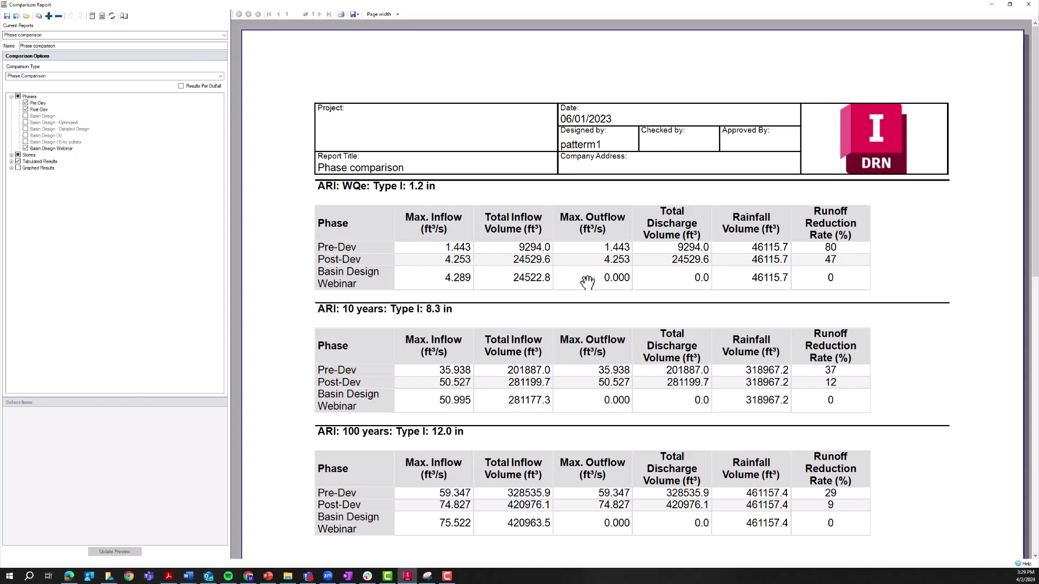
{"action": "left_click", "coordinate": [606, 274]}
{"action": "left_click", "coordinate": [604, 410]}
{"action": "left_click", "coordinate": [610, 529]}
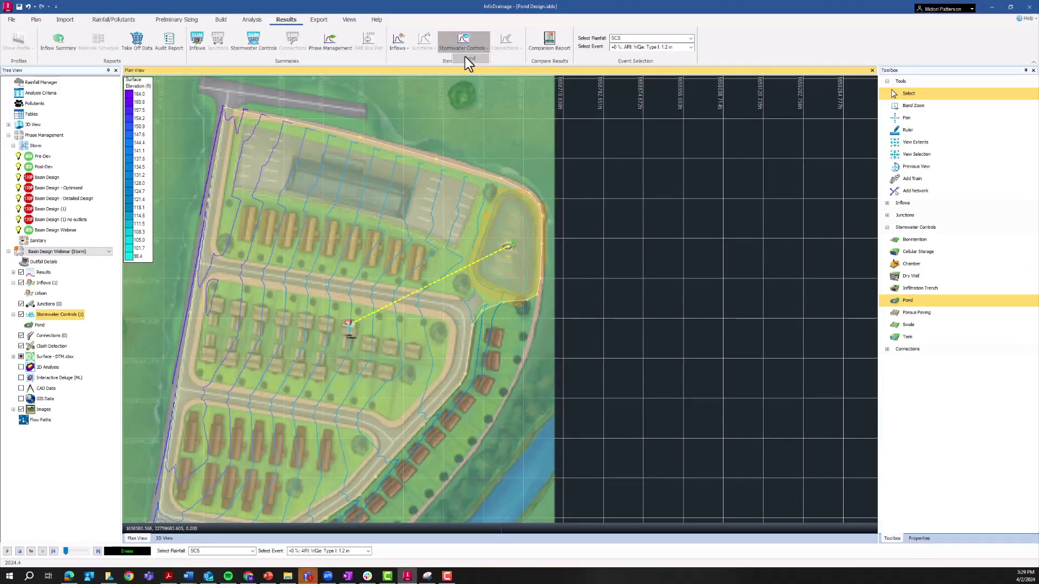
Examine the pond's flow, volume and depth graphs for the WQe Type I 1.2 in event at full size.
{"action": "left_click", "coordinate": [466, 58]}
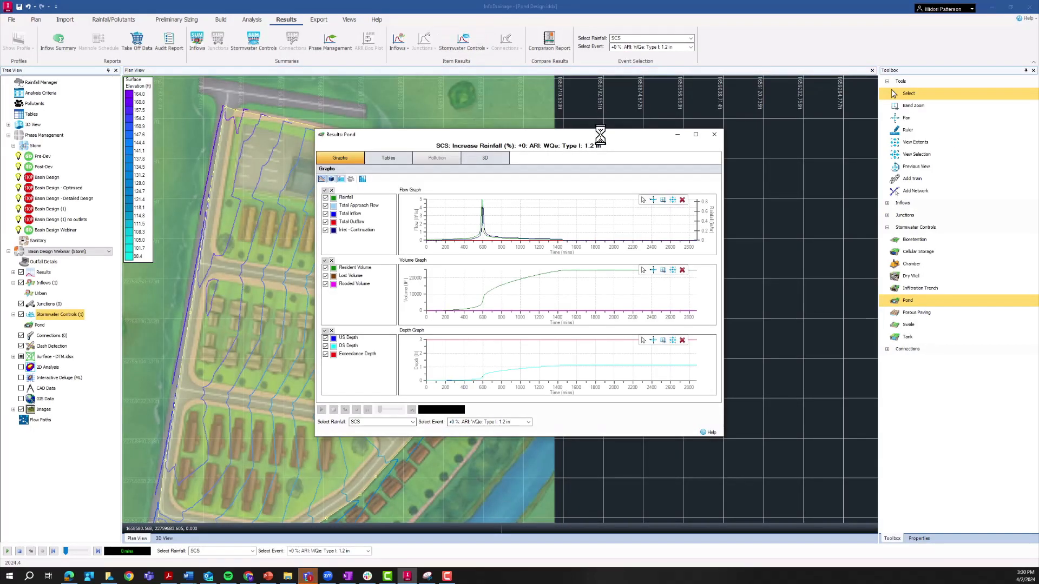
{"action": "left_click", "coordinate": [695, 134]}
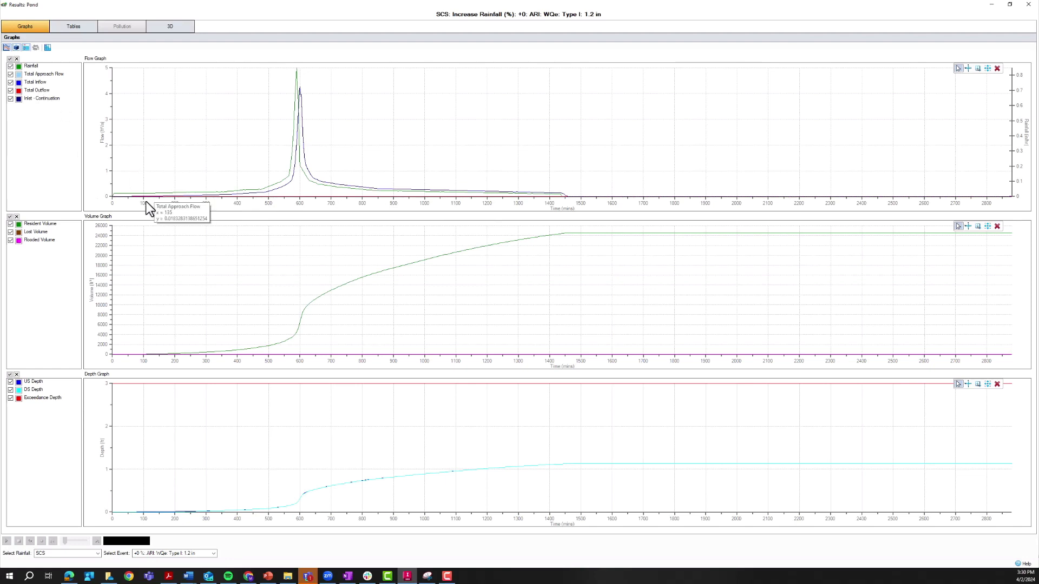
{"action": "left_click", "coordinate": [1028, 5]}
Review the pond's critical storm results in the Stormwater Controls Summary, including flooded volume, percentage available and status.
{"action": "left_click", "coordinate": [252, 43]}
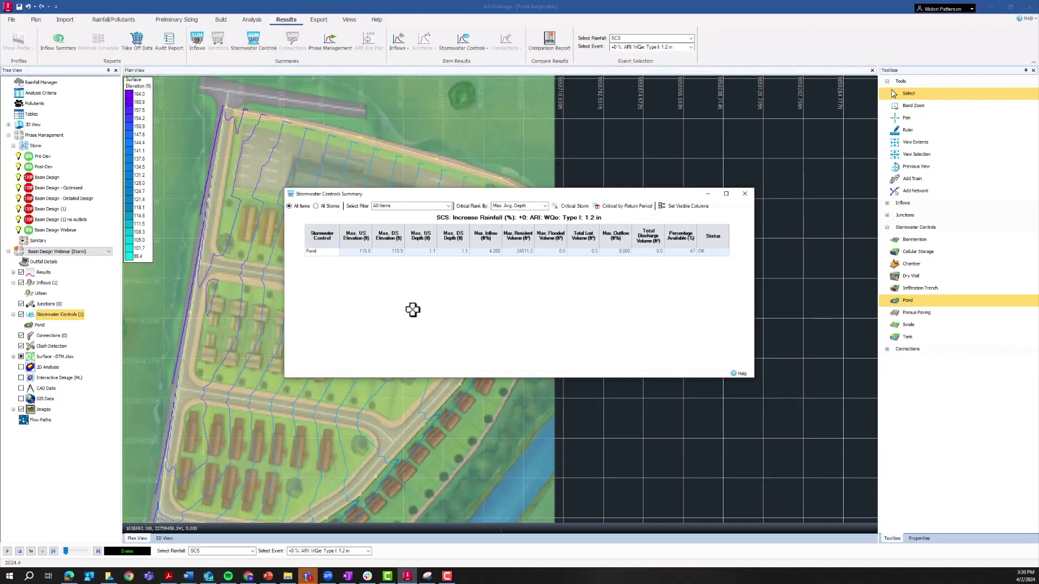
{"action": "left_click", "coordinate": [572, 206]}
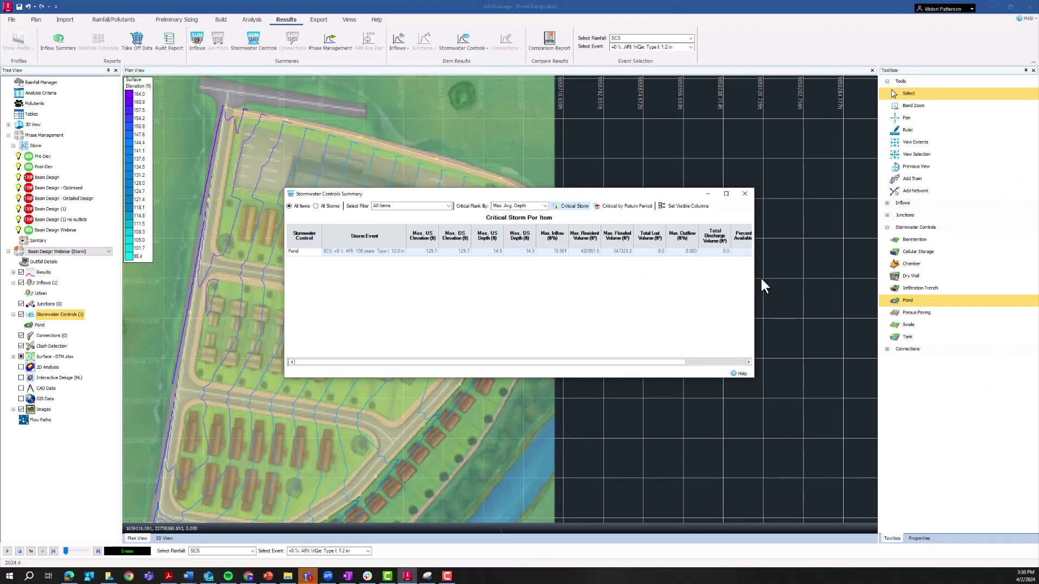
{"action": "left_click_drag", "start_coordinate": [753, 282], "coordinate": [850, 281]}
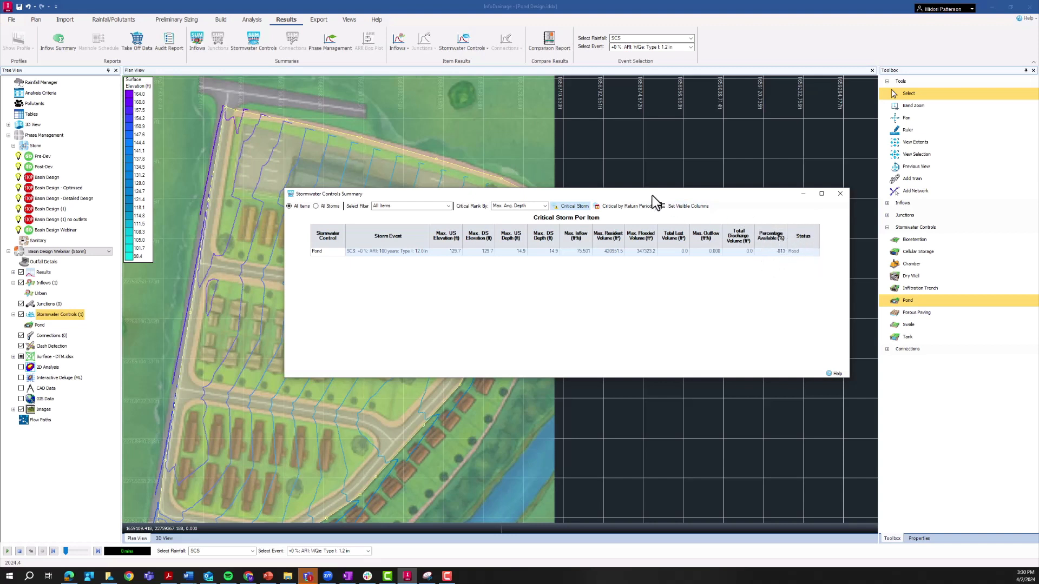
{"action": "left_click_drag", "start_coordinate": [655, 196], "coordinate": [536, 199]}
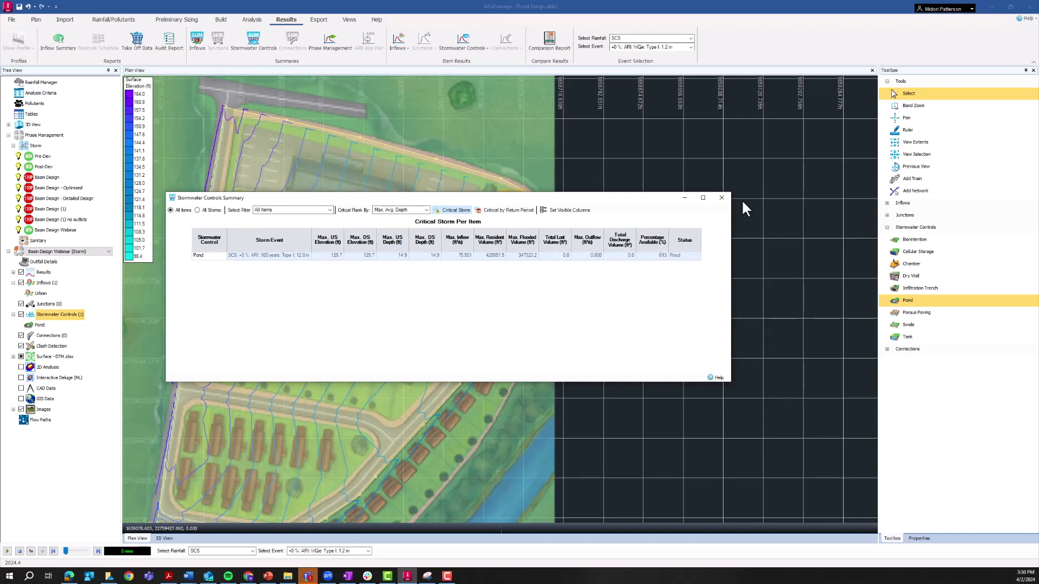
{"action": "left_click", "coordinate": [779, 252]}
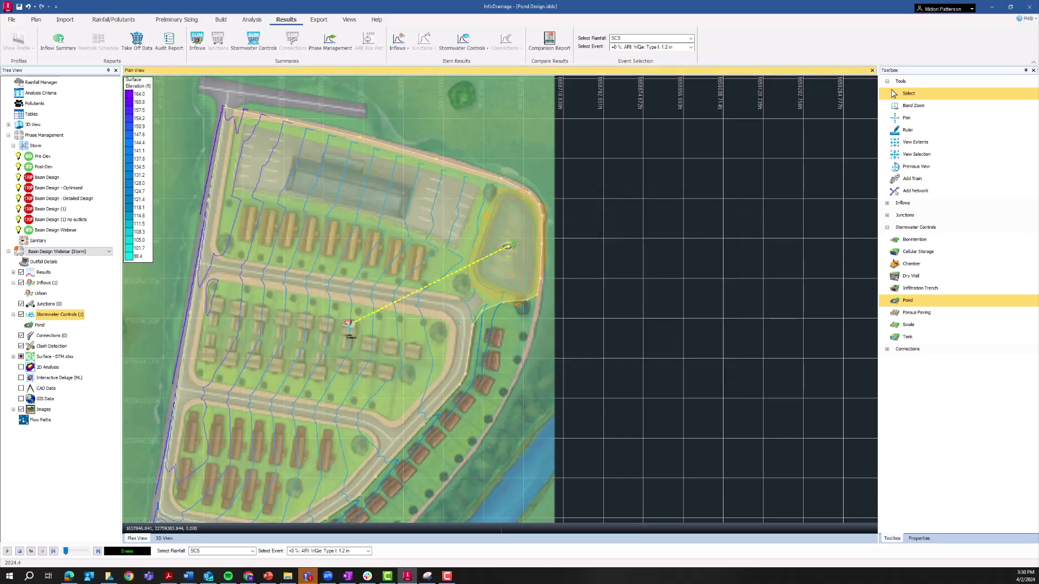
Open the pond's properties and add a new outlet to it.
{"action": "left_click", "coordinate": [545, 286]}
{"action": "scroll", "coordinate": [560, 295], "scroll_direction": "down", "scroll_amount": 1}
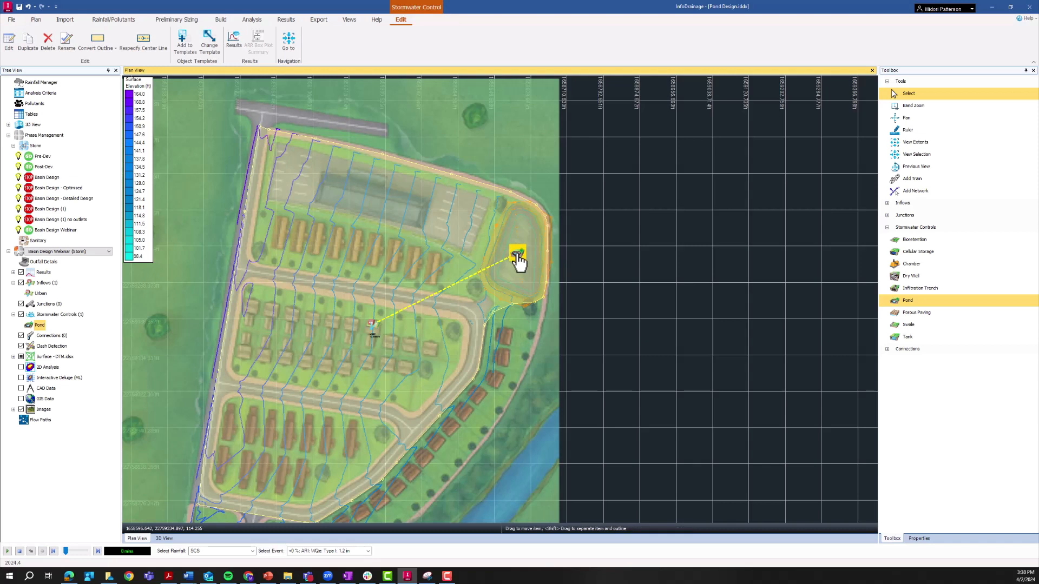
{"action": "double_click", "coordinate": [518, 254]}
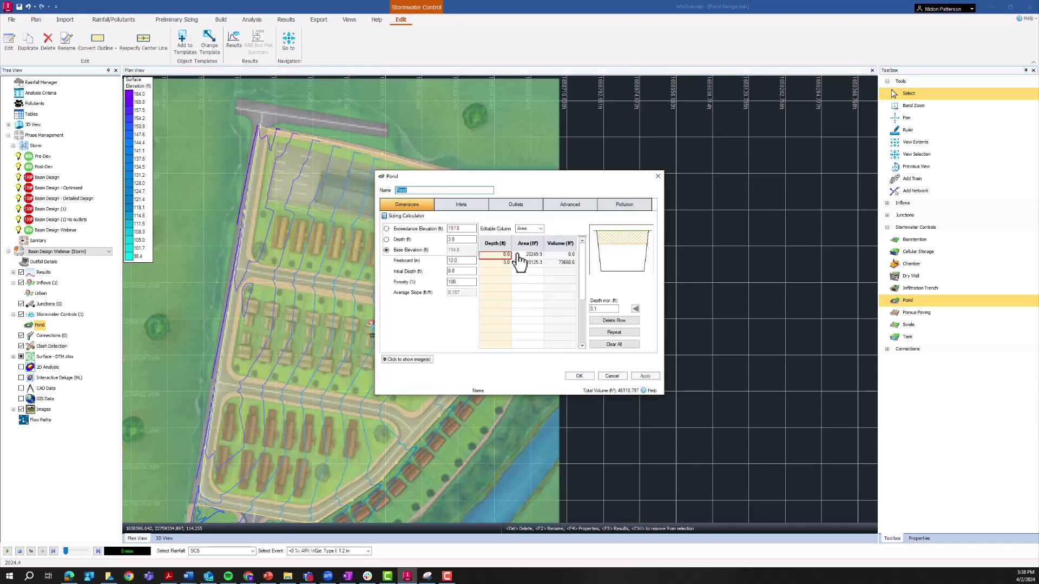
{"action": "left_click", "coordinate": [519, 205]}
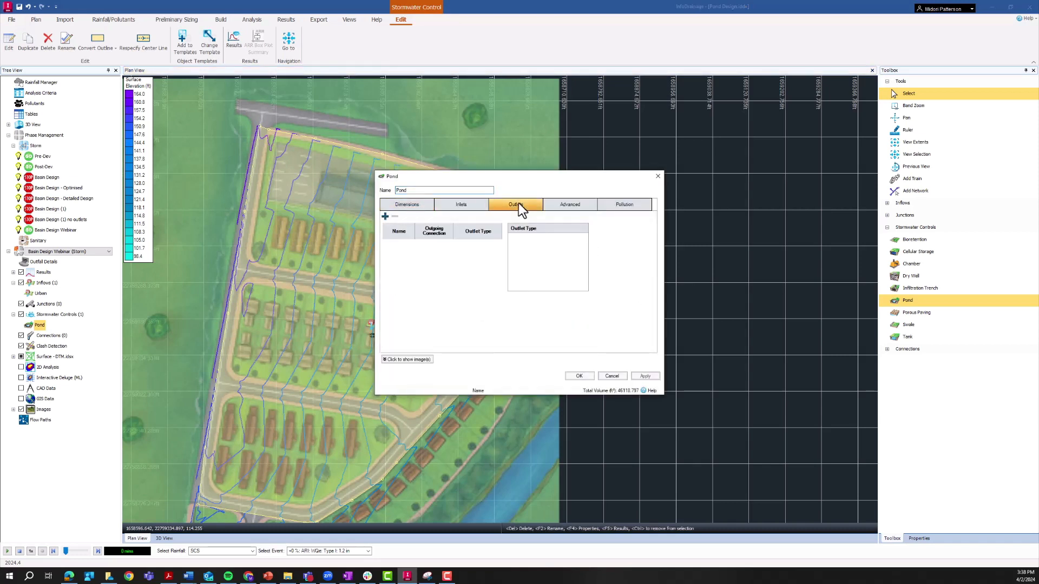
{"action": "left_click", "coordinate": [385, 216]}
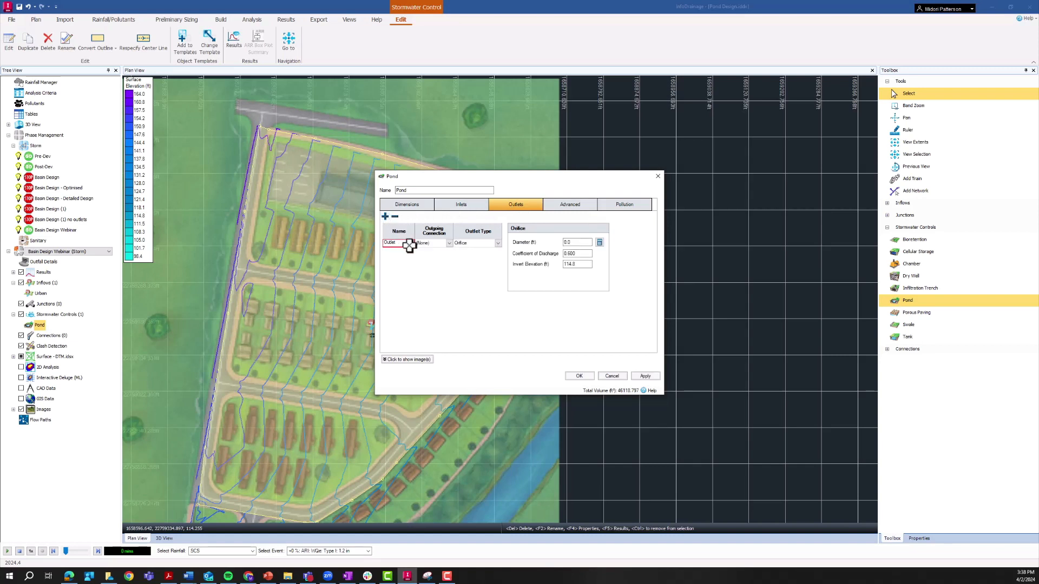
Review the available outlet types for the new outlet and keep Orifice with no outgoing connection.
{"action": "left_click", "coordinate": [432, 242]}
{"action": "left_click", "coordinate": [449, 244]}
{"action": "left_click", "coordinate": [477, 242]}
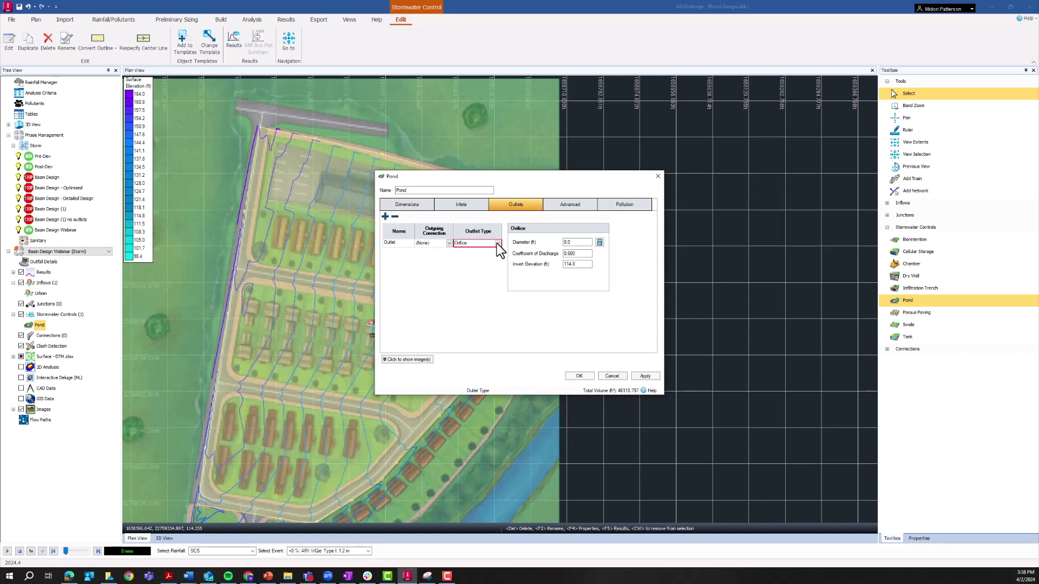
{"action": "left_click", "coordinate": [496, 245]}
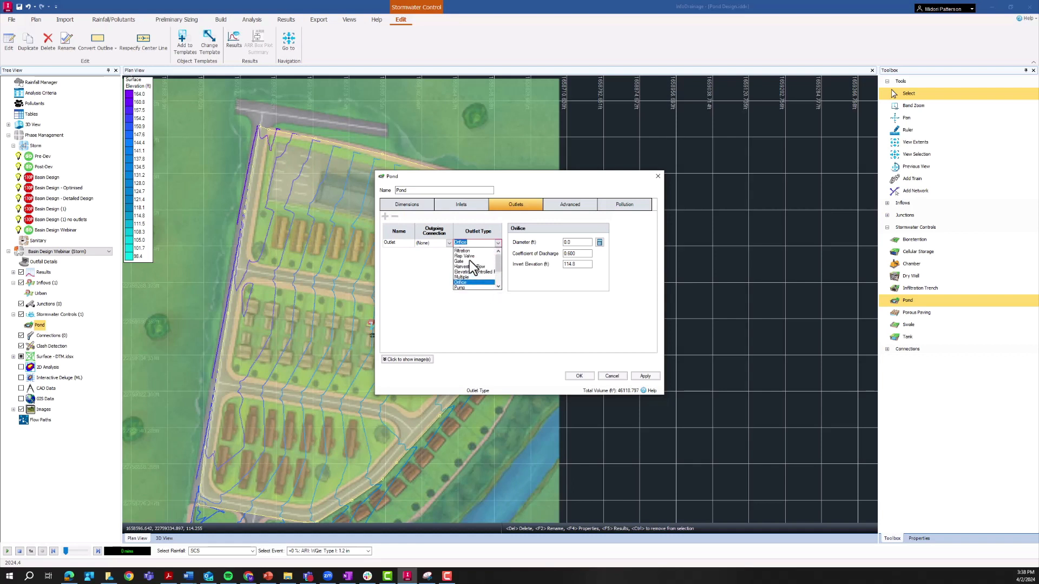
{"action": "scroll", "coordinate": [474, 262], "scroll_direction": "down", "scroll_amount": 1}
{"action": "scroll", "coordinate": [474, 263], "scroll_direction": "up", "scroll_amount": 3}
{"action": "left_click", "coordinate": [468, 288]}
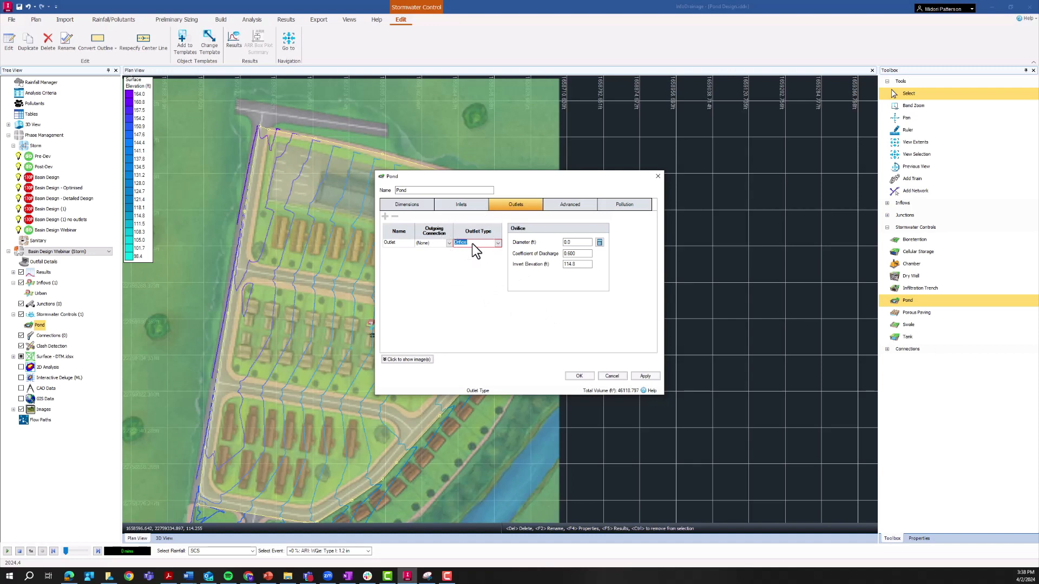
Examine the orifice's diameter, coefficient of discharge and invert elevation settings.
{"action": "left_click_drag", "start_coordinate": [498, 175], "coordinate": [452, 167]}
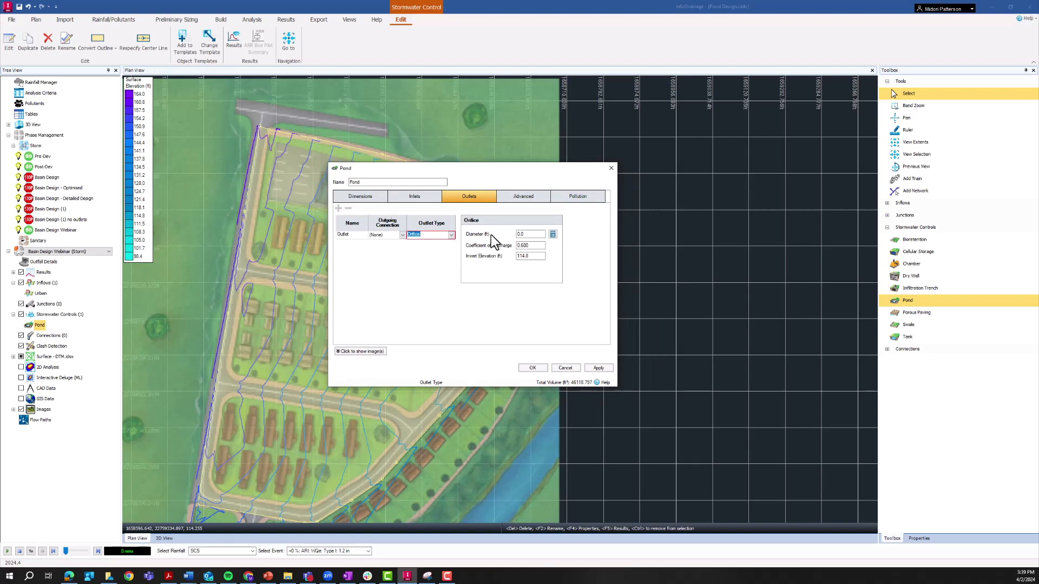
{"action": "left_click", "coordinate": [526, 233]}
{"action": "left_click", "coordinate": [544, 246]}
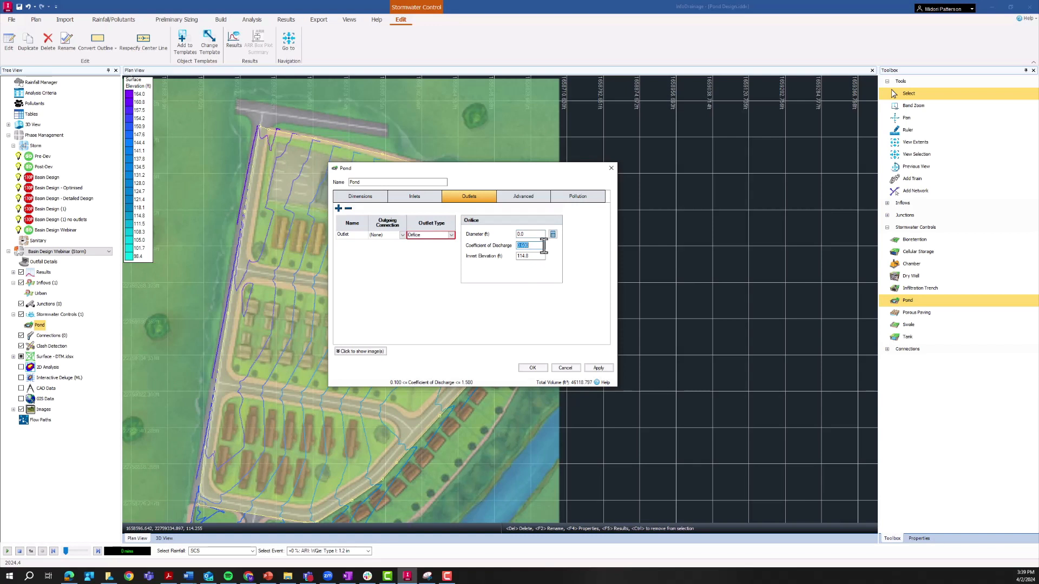
{"action": "left_click", "coordinate": [539, 258]}
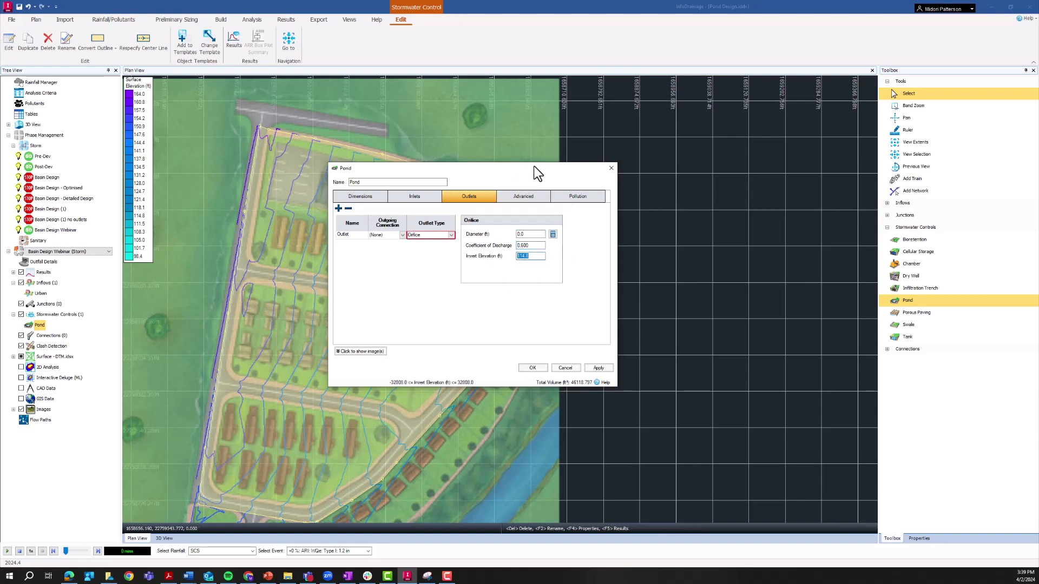
{"action": "left_click_drag", "start_coordinate": [536, 167], "coordinate": [558, 170]}
{"action": "left_click", "coordinate": [555, 235]}
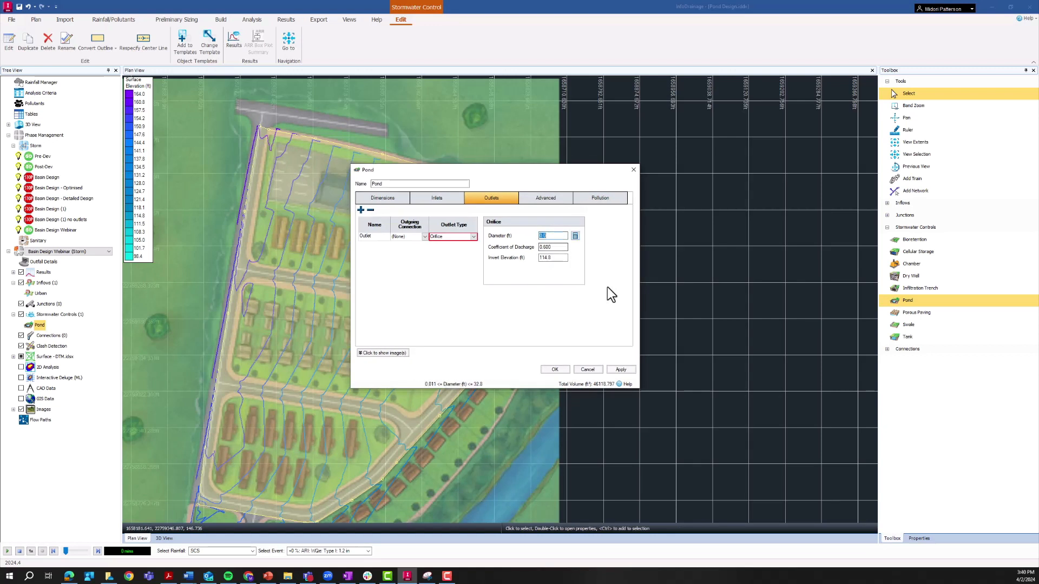
{"action": "left_click", "coordinate": [556, 235]}
{"action": "left_click", "coordinate": [575, 236]}
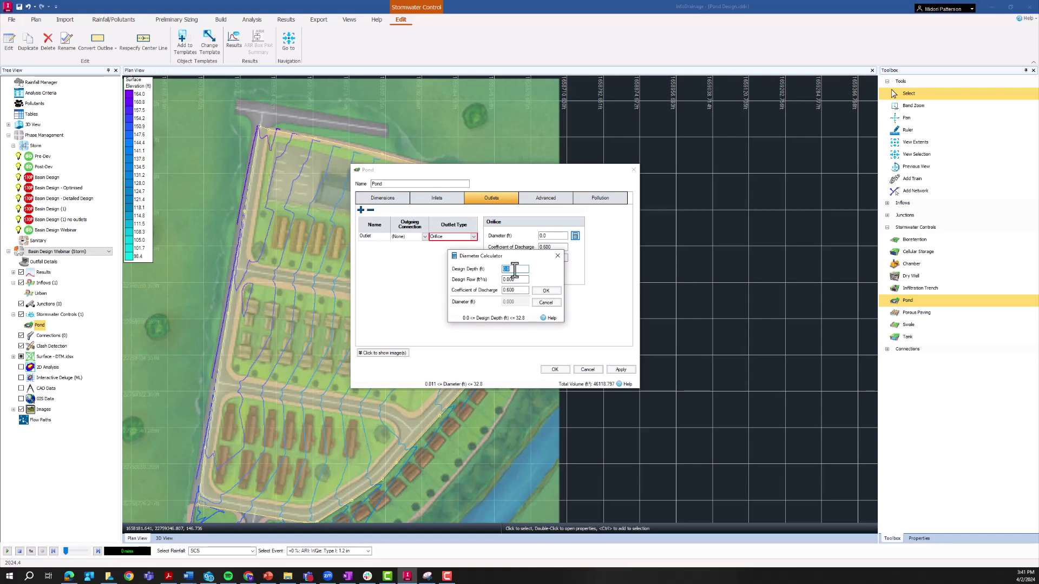
{"action": "type", "text": "1.5"}
{"action": "key", "text": "Tab"}
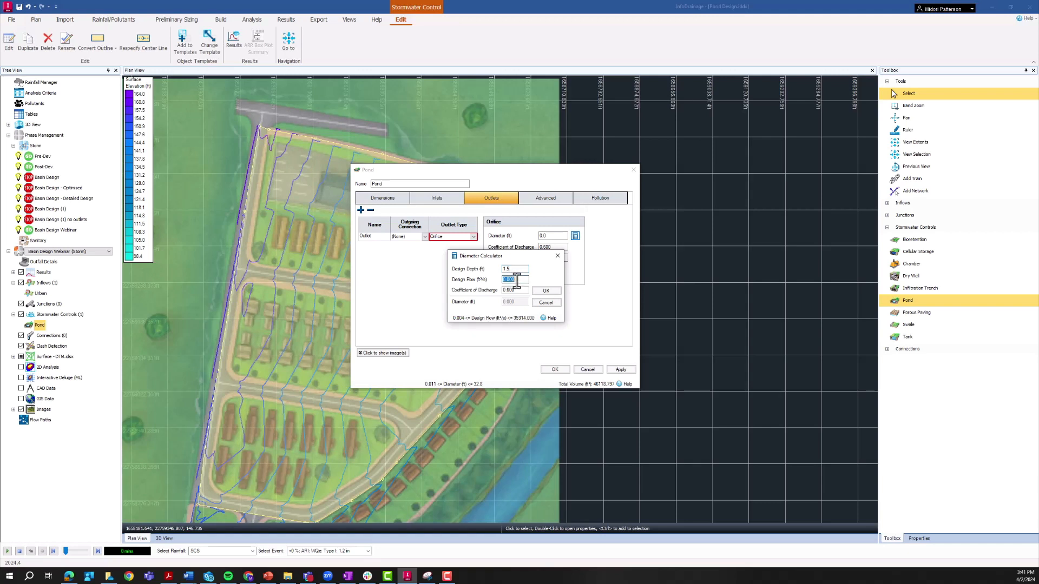
{"action": "type", "text": "15"}
{"action": "left_click", "coordinate": [512, 291]}
{"action": "left_click", "coordinate": [511, 279]}
{"action": "left_click", "coordinate": [550, 303]}
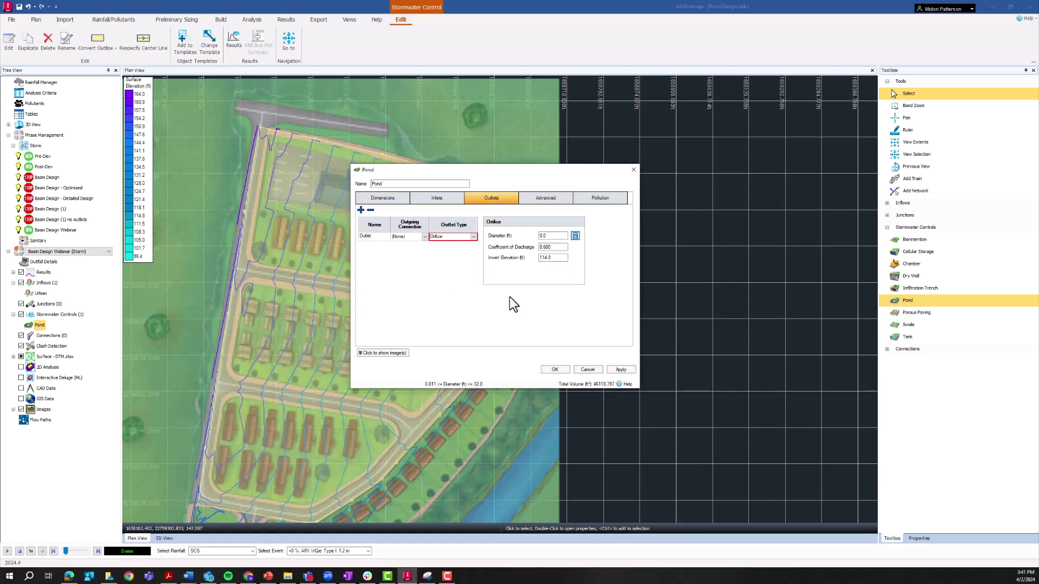
{"action": "double_click", "coordinate": [549, 235]}
{"action": "type", "text": "2"}
{"action": "left_click_drag", "start_coordinate": [562, 238], "coordinate": [531, 239]}
Calculate the orifice diameter from a design depth of 4 ft and a design flow of 15 ft³/s, and accept it.
{"action": "left_click", "coordinate": [575, 237]}
{"action": "type", "text": "4"}
{"action": "key", "text": "Tab"}
{"action": "type", "text": "15"}
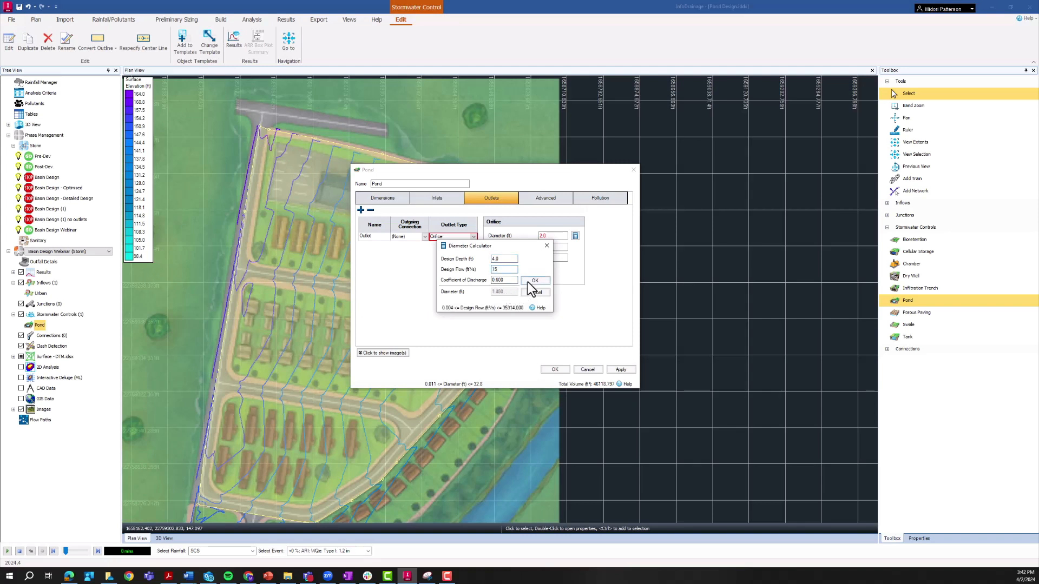
{"action": "left_click", "coordinate": [532, 281]}
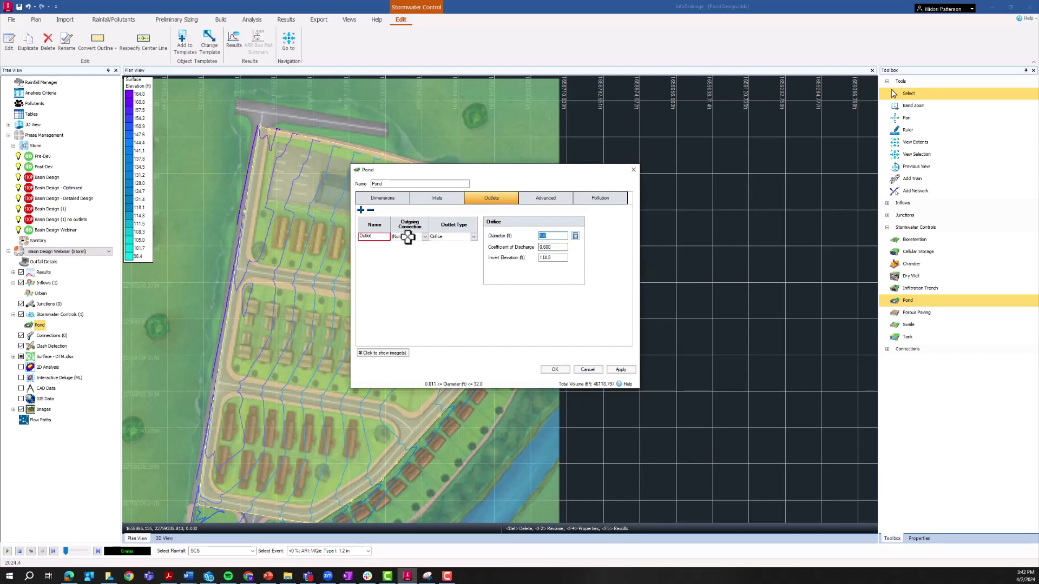
Add a second outlet to the pond and set its outlet type to Weir.
{"action": "left_click", "coordinate": [361, 212]}
{"action": "left_click", "coordinate": [361, 211]}
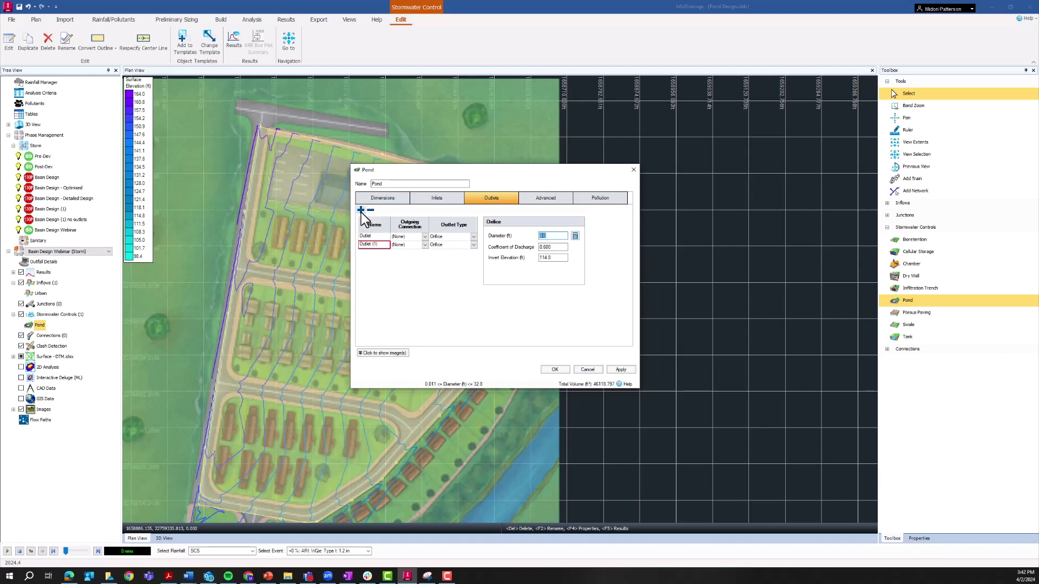
{"action": "left_click", "coordinate": [431, 243]}
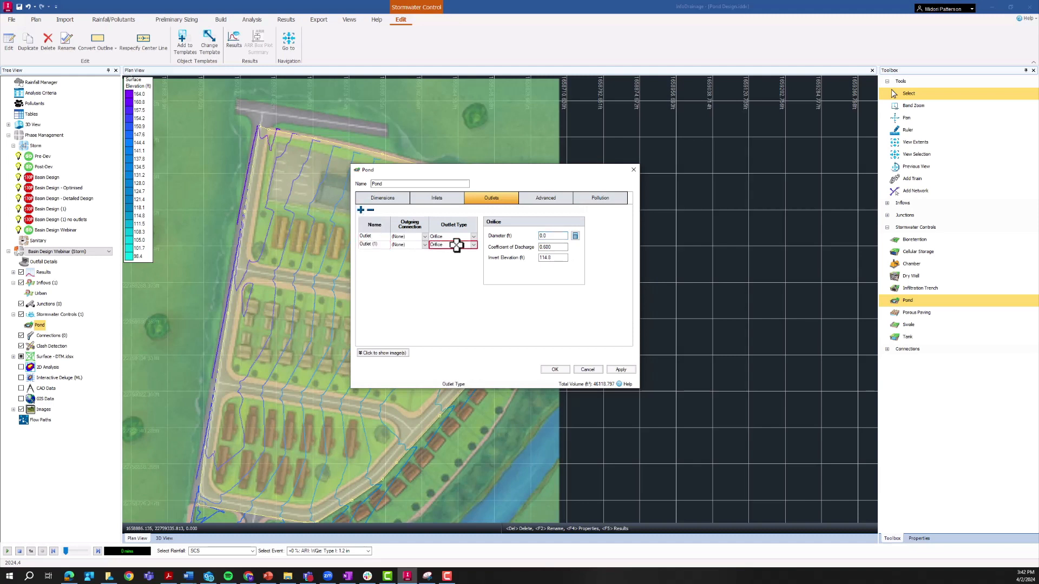
{"action": "left_click", "coordinate": [473, 245]}
{"action": "left_click", "coordinate": [454, 283]}
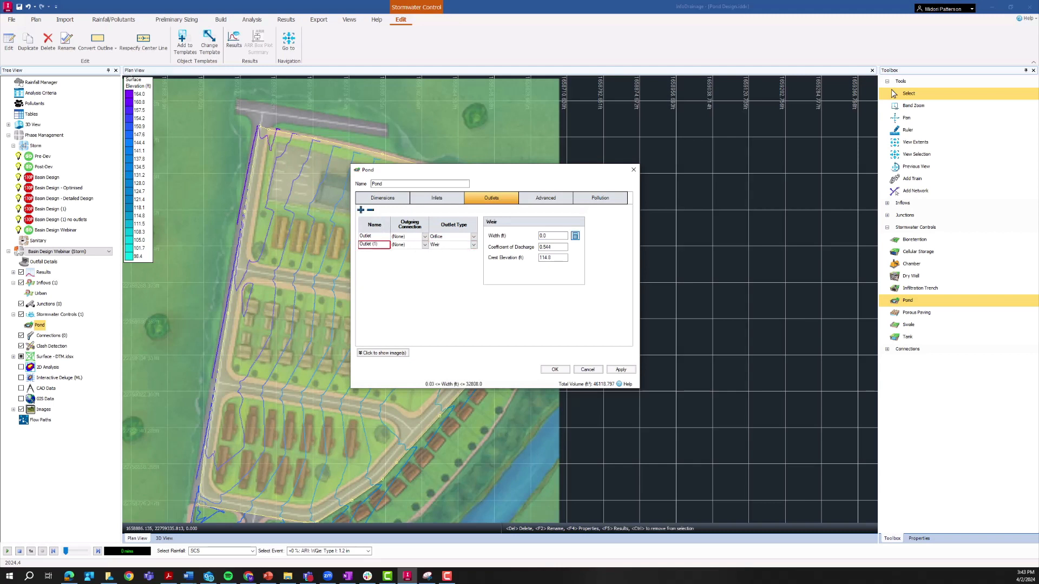
Calculate the weir width from a design depth of 1.5 ft and a design flow of 15 ft³/s, and close the calculator.
{"action": "left_click", "coordinate": [575, 237]}
{"action": "left_click", "coordinate": [506, 260]}
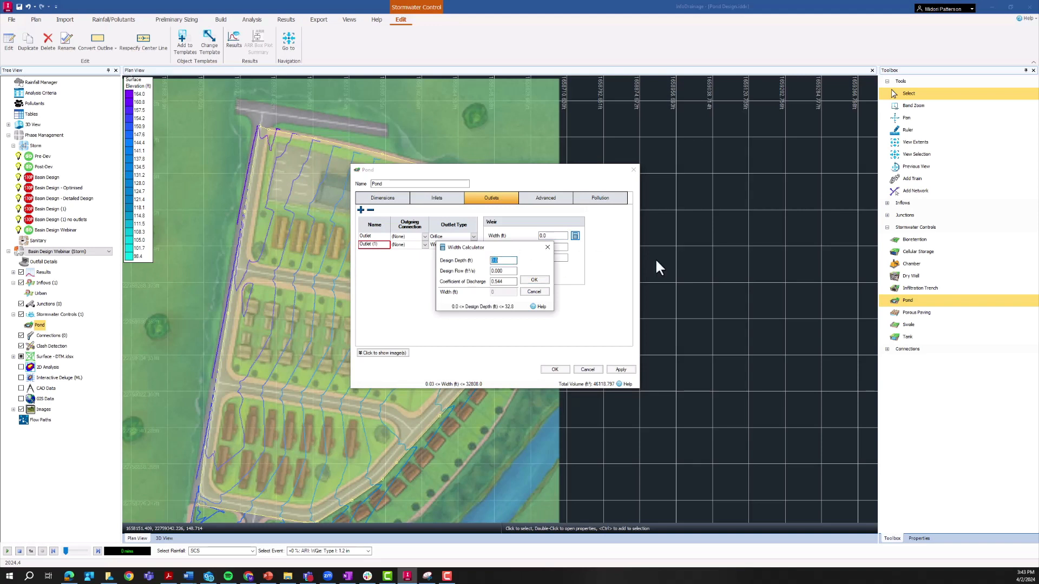
{"action": "type", "text": "1.5"}
{"action": "left_click", "coordinate": [512, 271]}
{"action": "type", "text": "15"}
{"action": "left_click", "coordinate": [546, 250]}
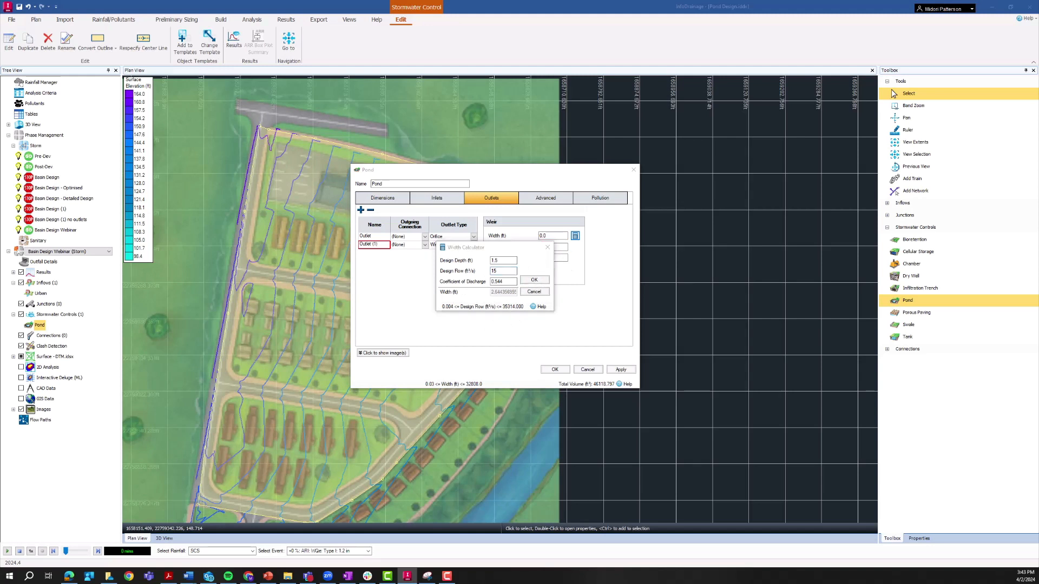
Set the weir outlet's width to 3.0 ft.
{"action": "left_click", "coordinate": [556, 237]}
{"action": "type", "text": "3.0"}
{"action": "key", "text": "Tab"}
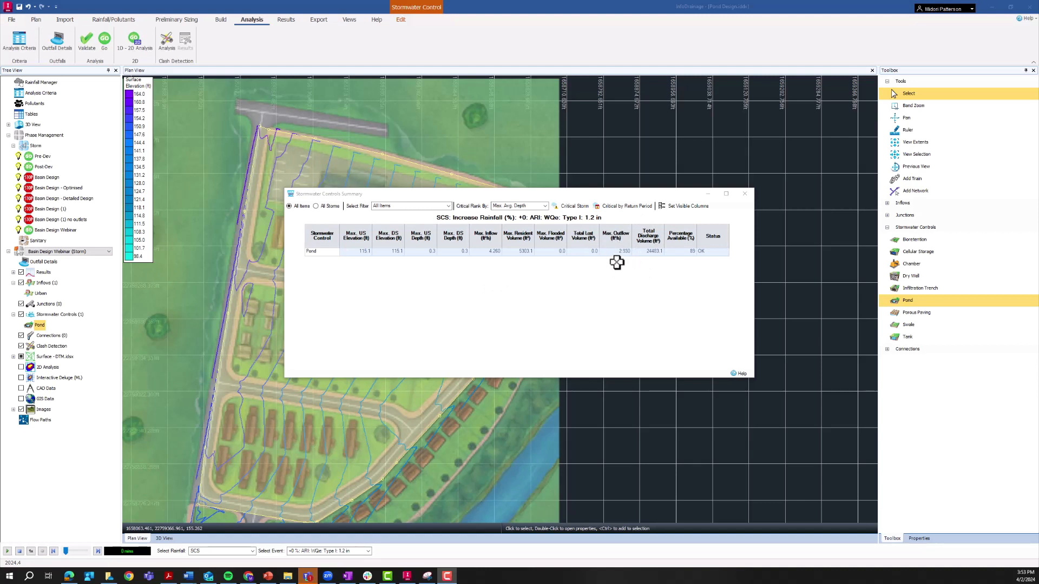
Examine the pond's critical storm results in the Stormwater Controls Summary, including outflow, available percentage and status, and close the summary.
{"action": "left_click_drag", "start_coordinate": [556, 192], "coordinate": [535, 185]}
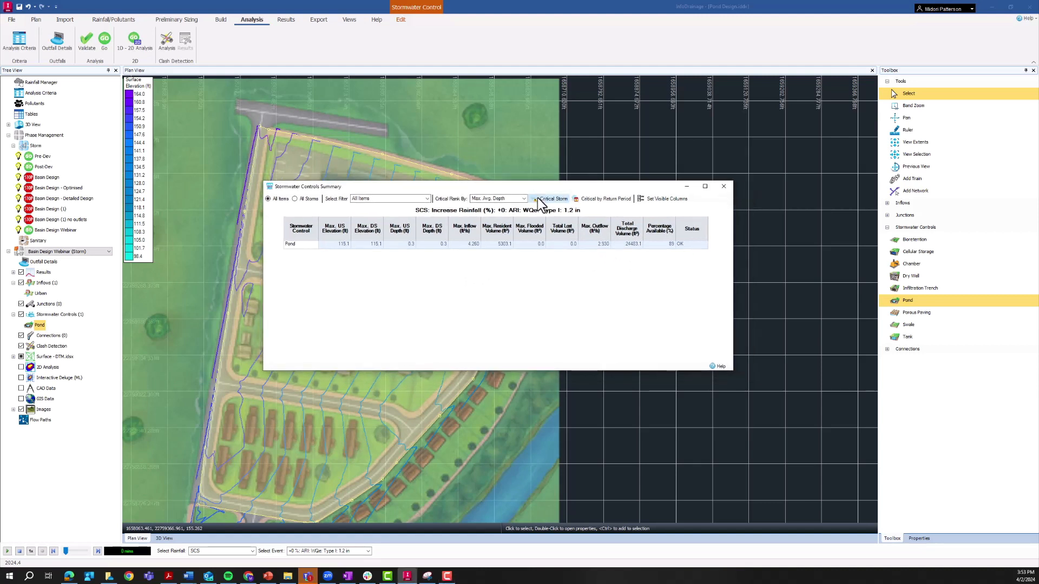
{"action": "left_click", "coordinate": [539, 200]}
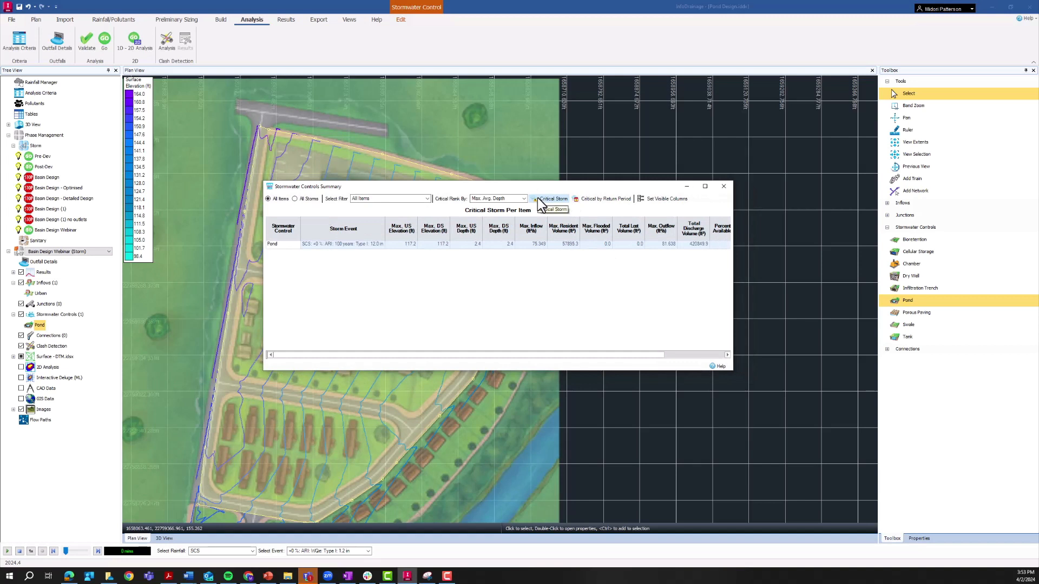
{"action": "left_click_drag", "start_coordinate": [417, 355], "coordinate": [474, 359]}
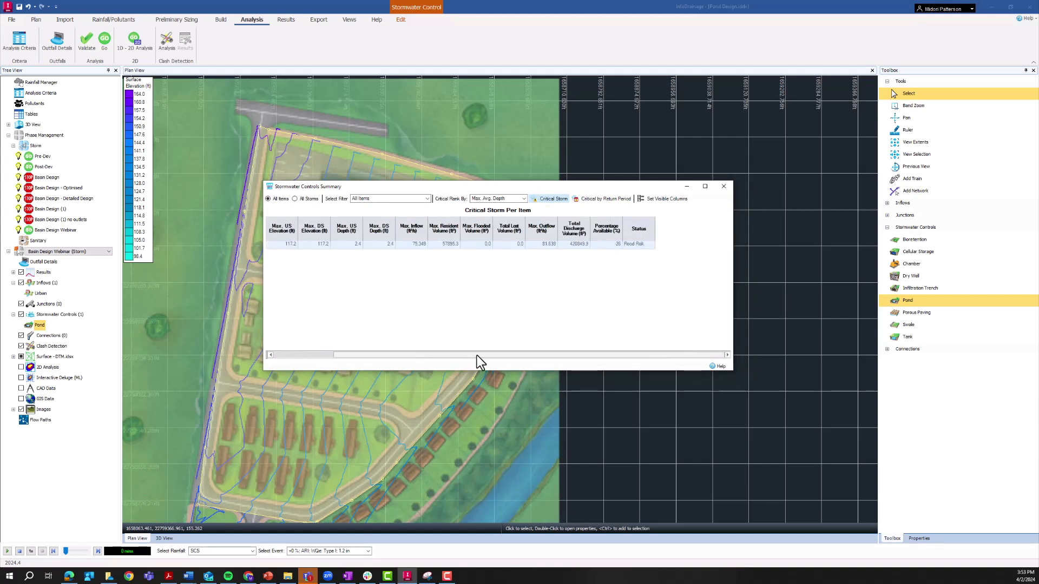
{"action": "left_click", "coordinate": [616, 245]}
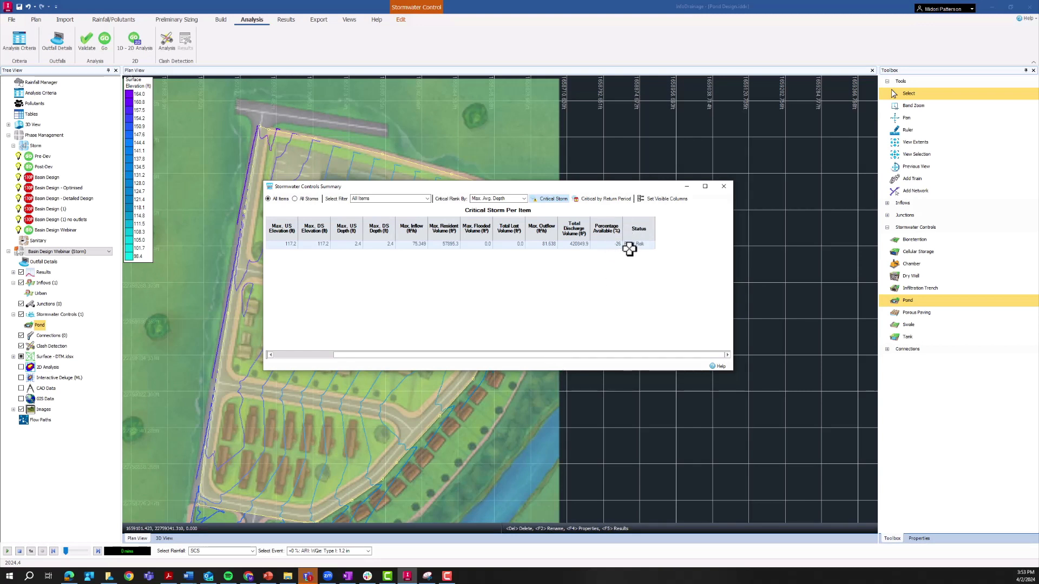
{"action": "left_click_drag", "start_coordinate": [481, 356], "coordinate": [380, 354]}
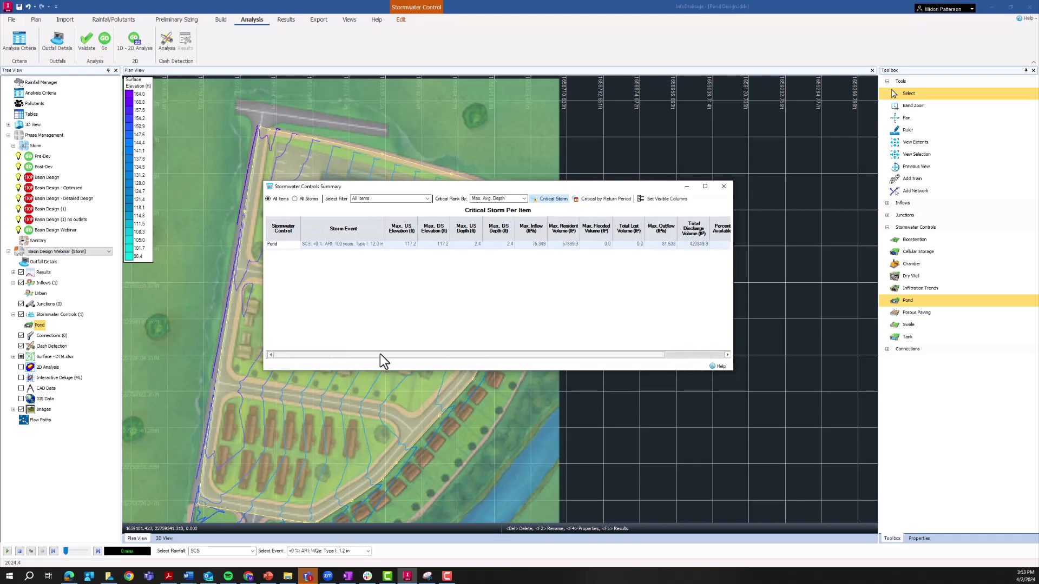
{"action": "left_click", "coordinate": [723, 187]}
Generate the Phase comparison report and compare the Basin Design Webinar outflows with Pre-Dev and Post-Dev for each storm.
{"action": "left_click", "coordinate": [286, 20]}
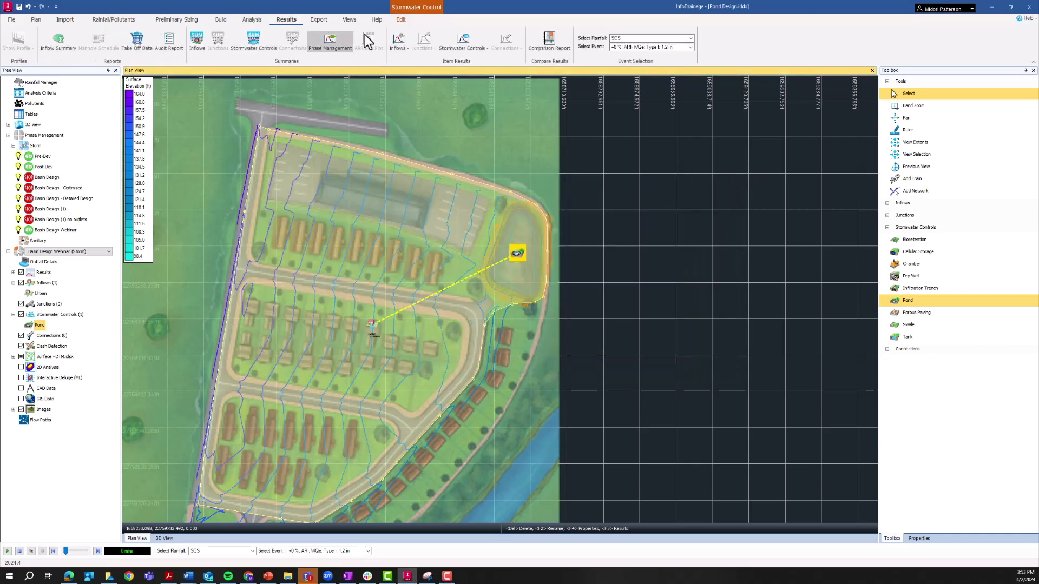
{"action": "left_click", "coordinate": [544, 47]}
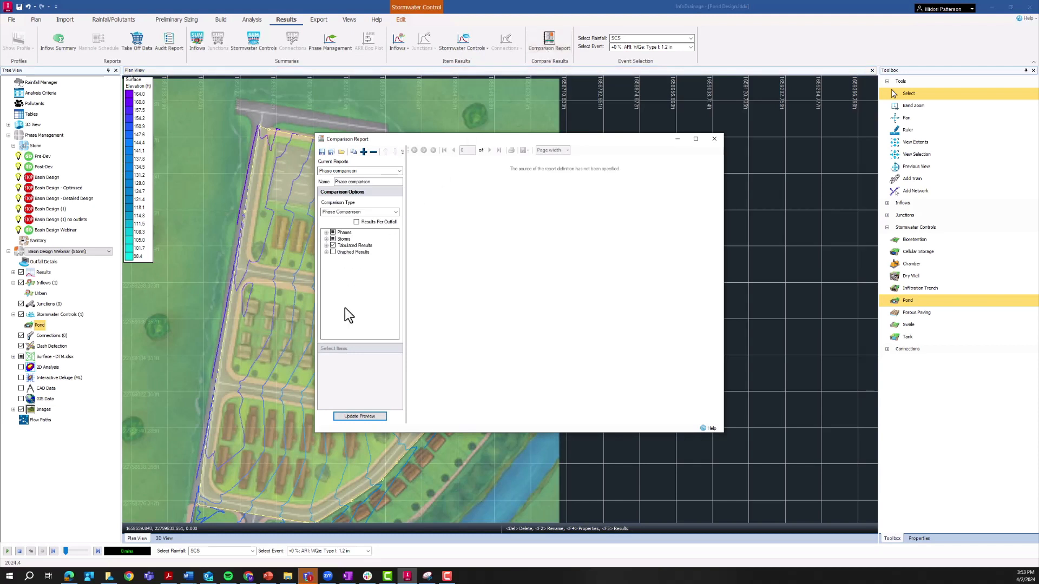
{"action": "left_click", "coordinate": [359, 417]}
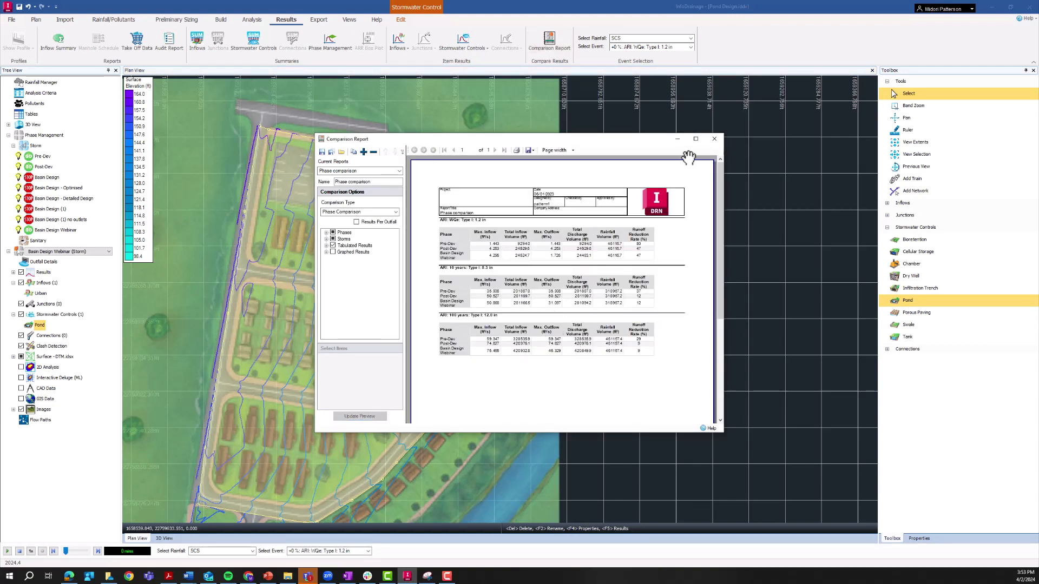
{"action": "left_click", "coordinate": [696, 139]}
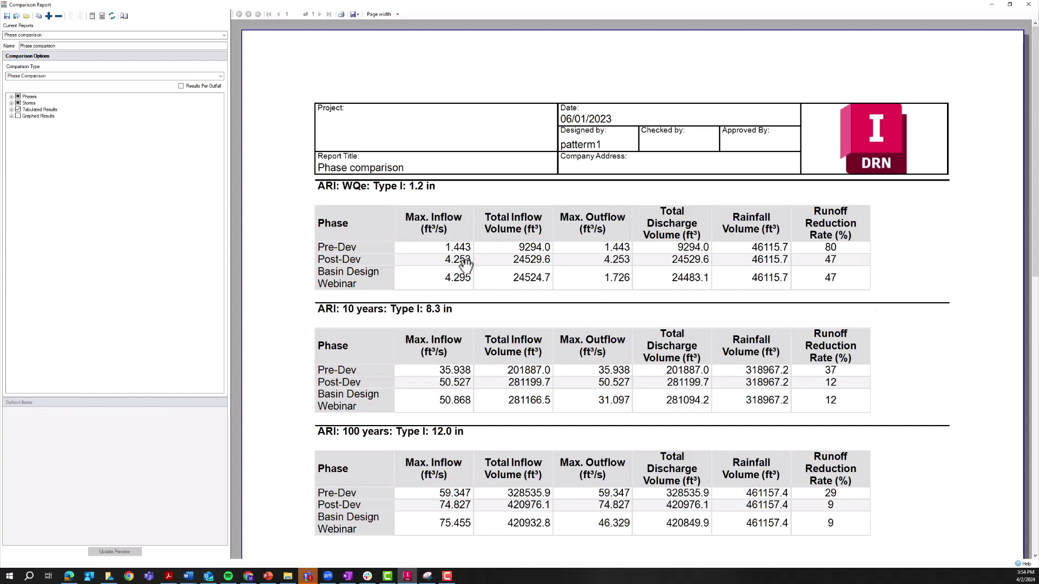
{"action": "left_click", "coordinate": [1017, 6]}
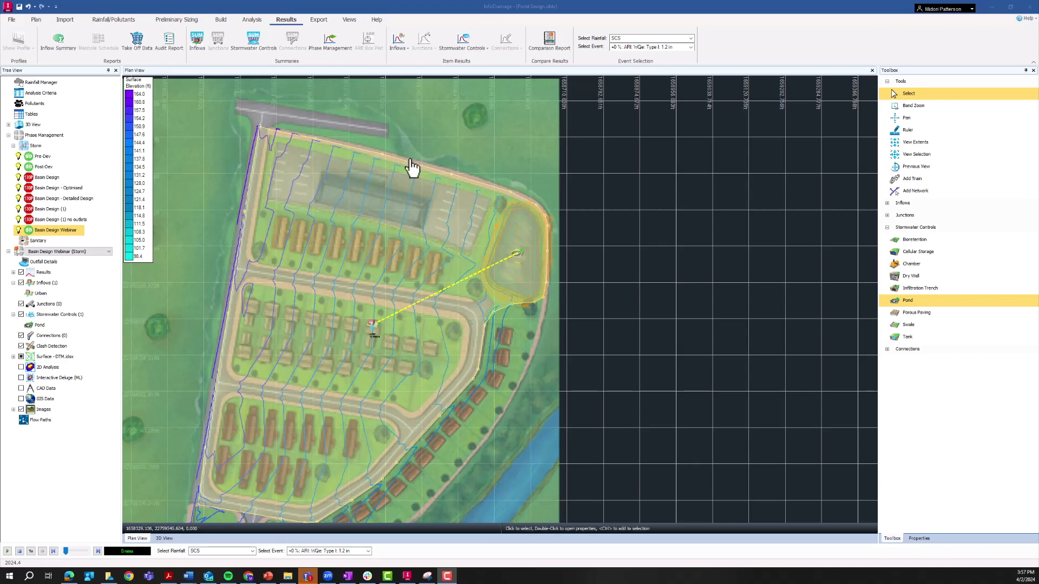
Specify a plan location for the pond's orifice outlet and move its marker to the pond's upper-right area.
{"action": "scroll", "coordinate": [528, 267], "scroll_direction": "up", "scroll_amount": 1}
{"action": "scroll", "coordinate": [528, 266], "scroll_direction": "down", "scroll_amount": 1}
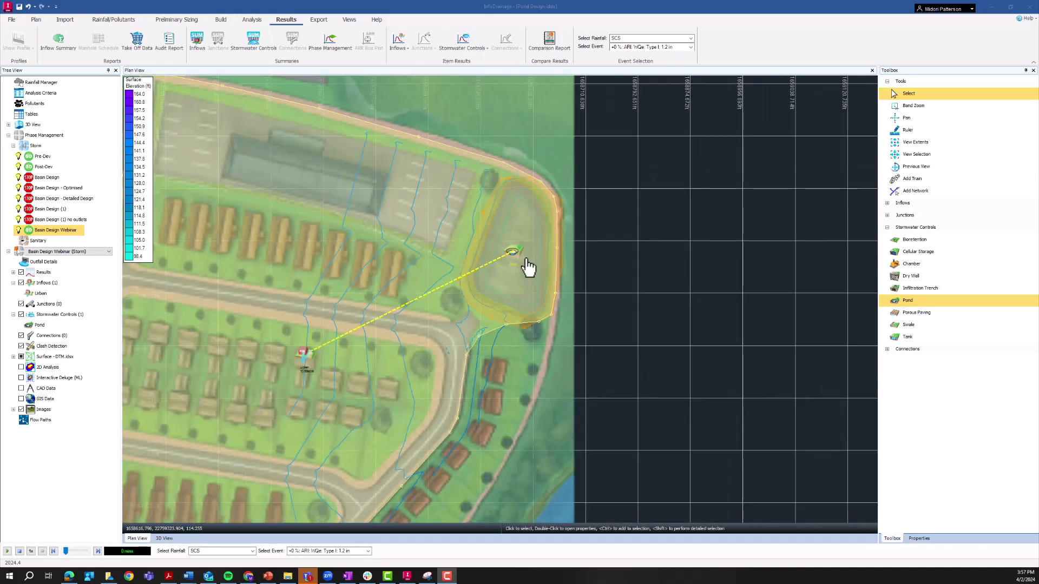
{"action": "scroll", "coordinate": [528, 267], "scroll_direction": "up", "scroll_amount": 1}
{"action": "scroll", "coordinate": [533, 249], "scroll_direction": "down", "scroll_amount": 2}
{"action": "scroll", "coordinate": [547, 216], "scroll_direction": "down", "scroll_amount": 1}
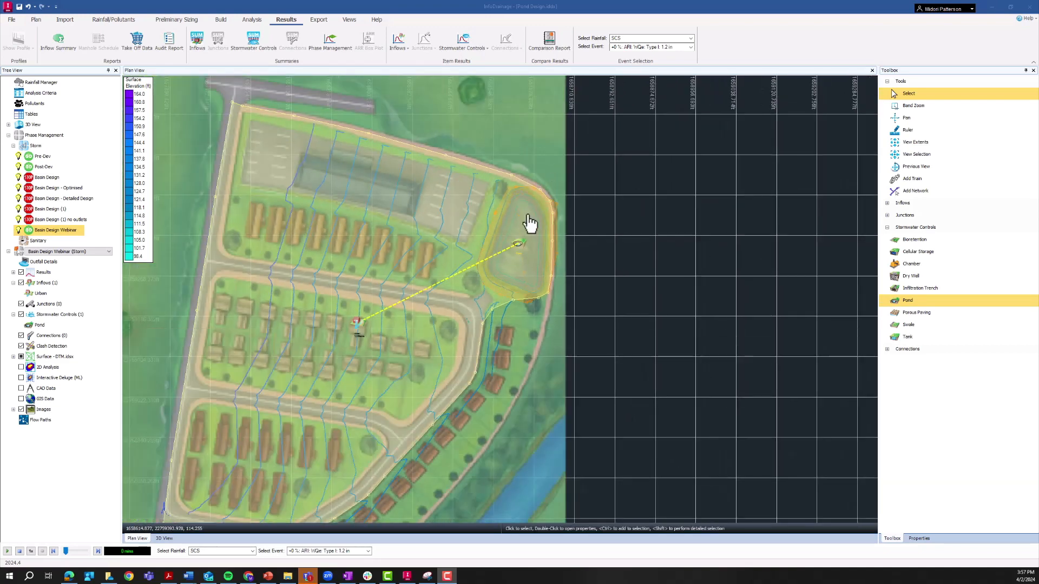
{"action": "left_click", "coordinate": [519, 245]}
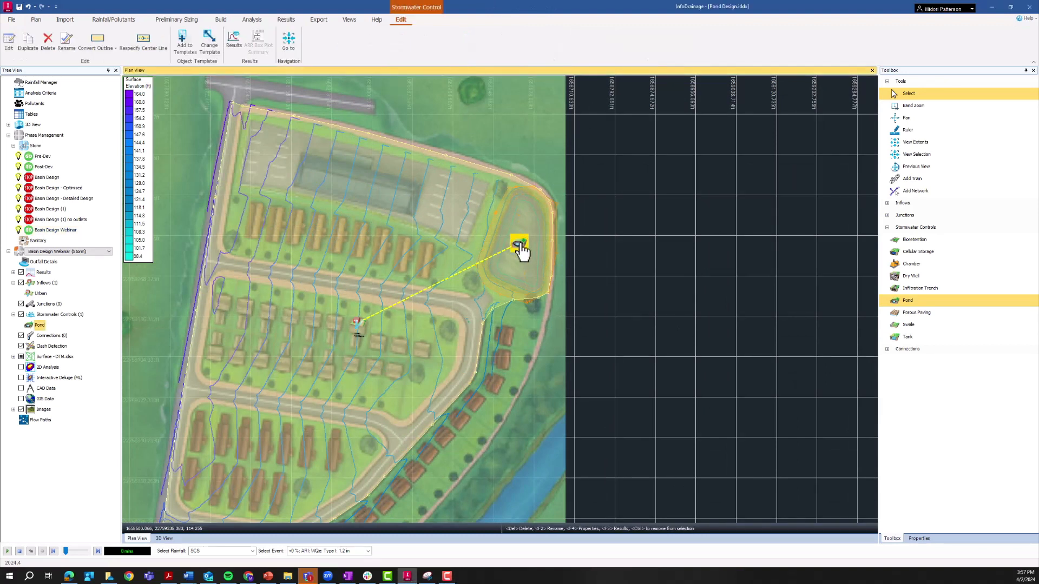
{"action": "right_click", "coordinate": [520, 250]}
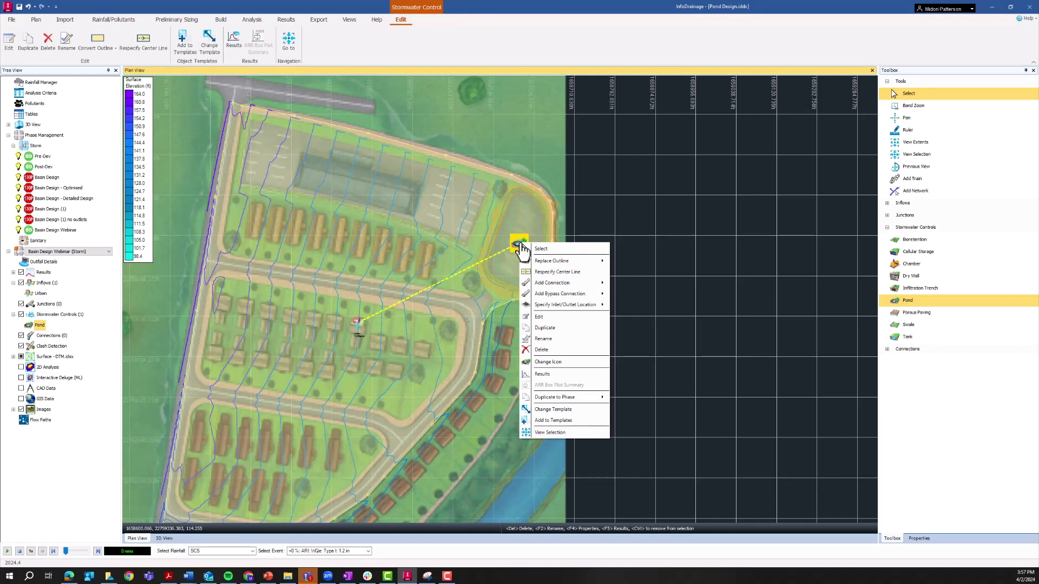
{"action": "mouse_move", "coordinate": [547, 310]}
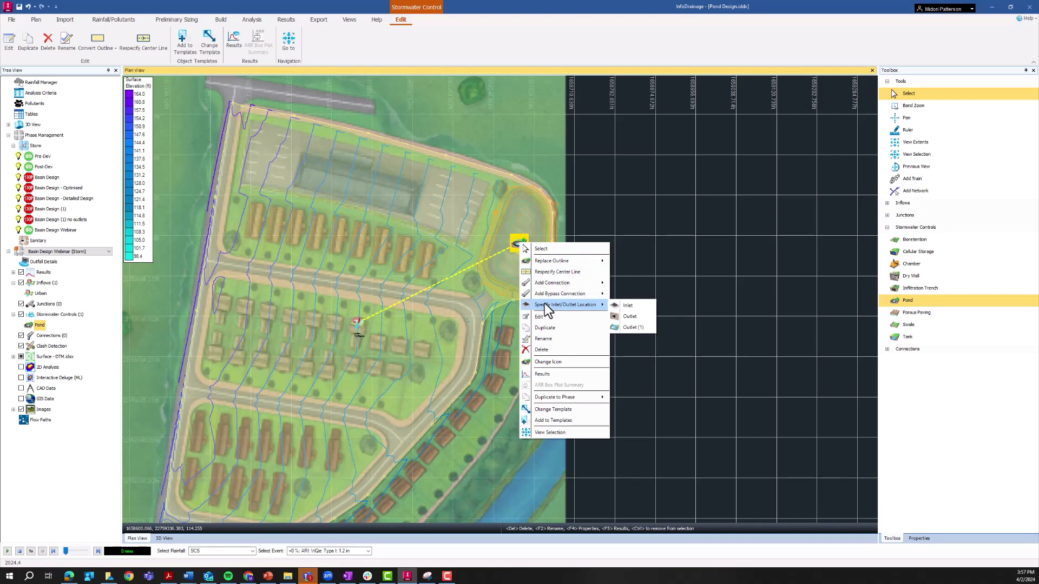
{"action": "left_click", "coordinate": [631, 317]}
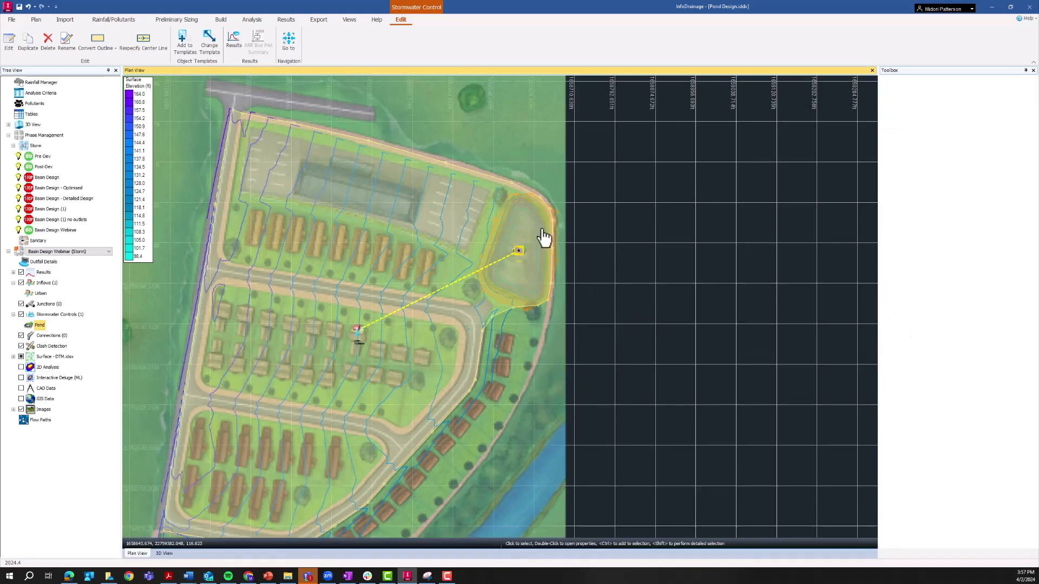
{"action": "scroll", "coordinate": [525, 262], "scroll_direction": "up", "scroll_amount": 5}
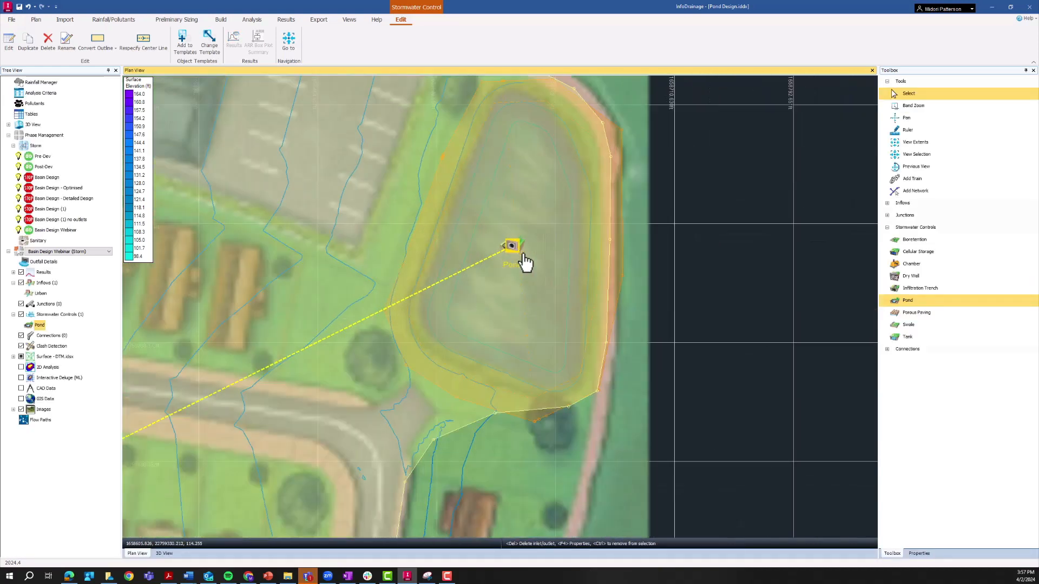
{"action": "scroll", "coordinate": [533, 262], "scroll_direction": "down", "scroll_amount": 3}
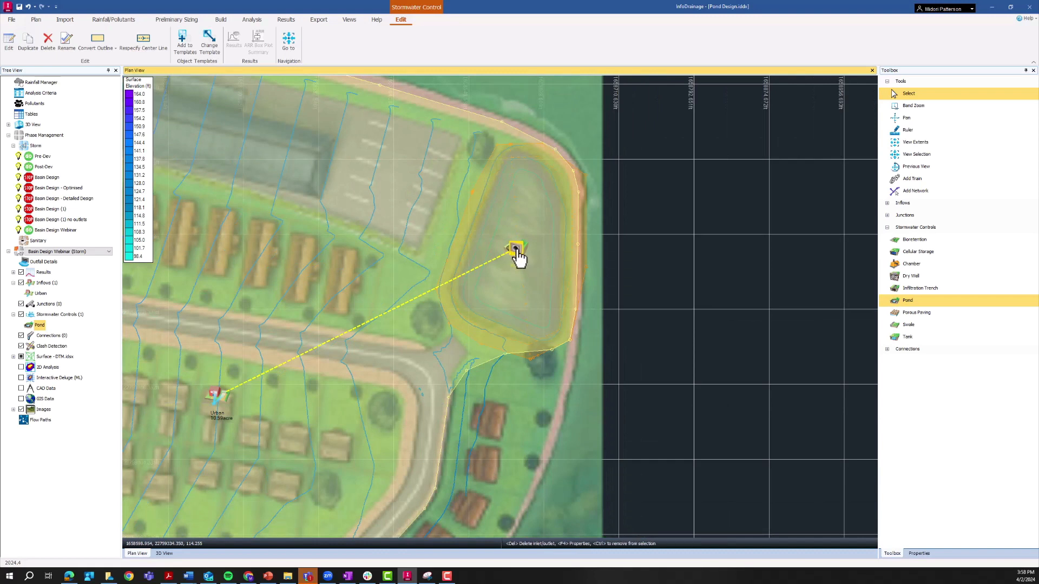
{"action": "mouse_move", "coordinate": [517, 254]}
{"action": "left_mouse_down"}
{"action": "mouse_move", "coordinate": [563, 192]}
{"action": "mouse_move", "coordinate": [554, 199]}
{"action": "left_mouse_up"}
Specify a plan location for the weir outlet, Outlet (1), and move its marker to the pond's right side below the orifice.
{"action": "right_click", "coordinate": [516, 252]}
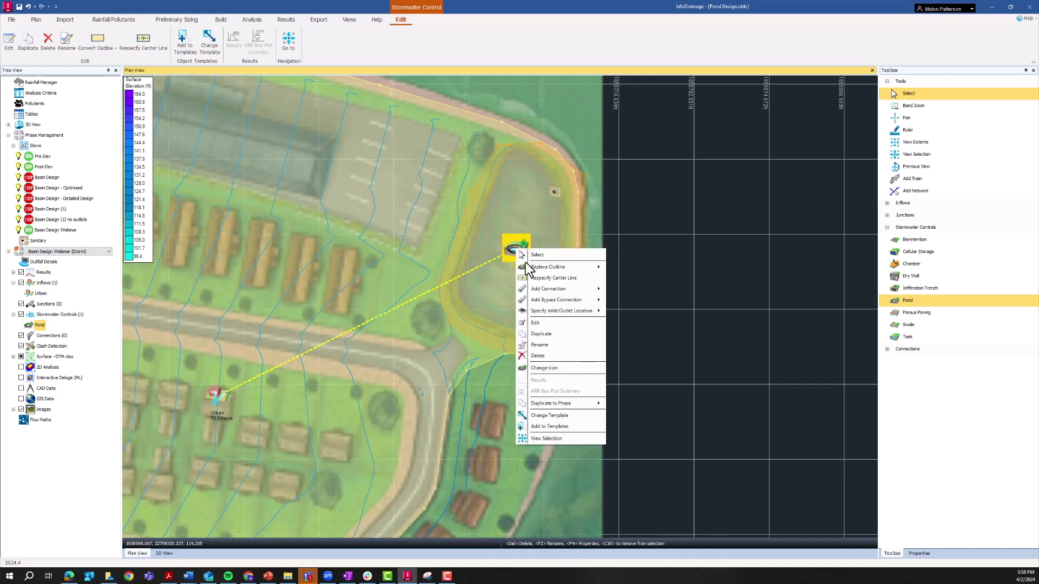
{"action": "left_click", "coordinate": [621, 320]}
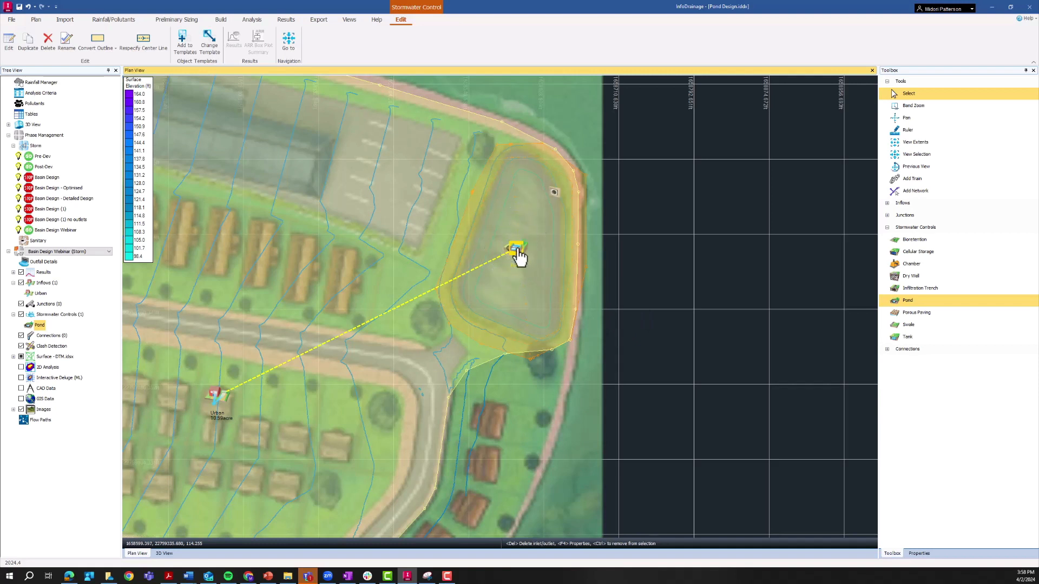
{"action": "mouse_move", "coordinate": [518, 257]}
{"action": "left_mouse_down"}
{"action": "mouse_move", "coordinate": [566, 280]}
{"action": "mouse_move", "coordinate": [560, 267]}
{"action": "left_mouse_up"}
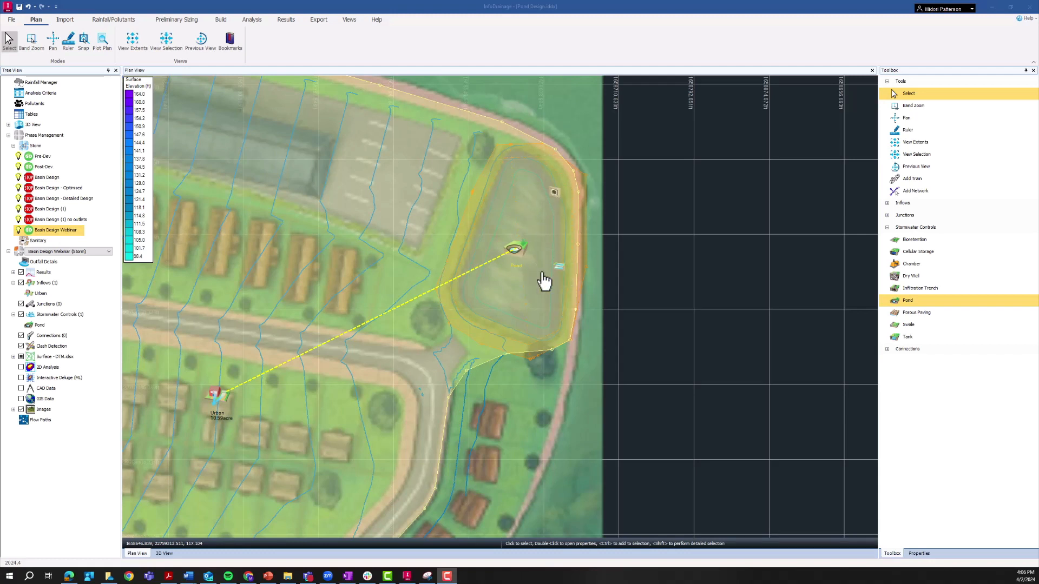
Open the pond's outlet properties beside the plan and match the orifice and weir entries to their markers.
{"action": "left_click", "coordinate": [521, 253]}
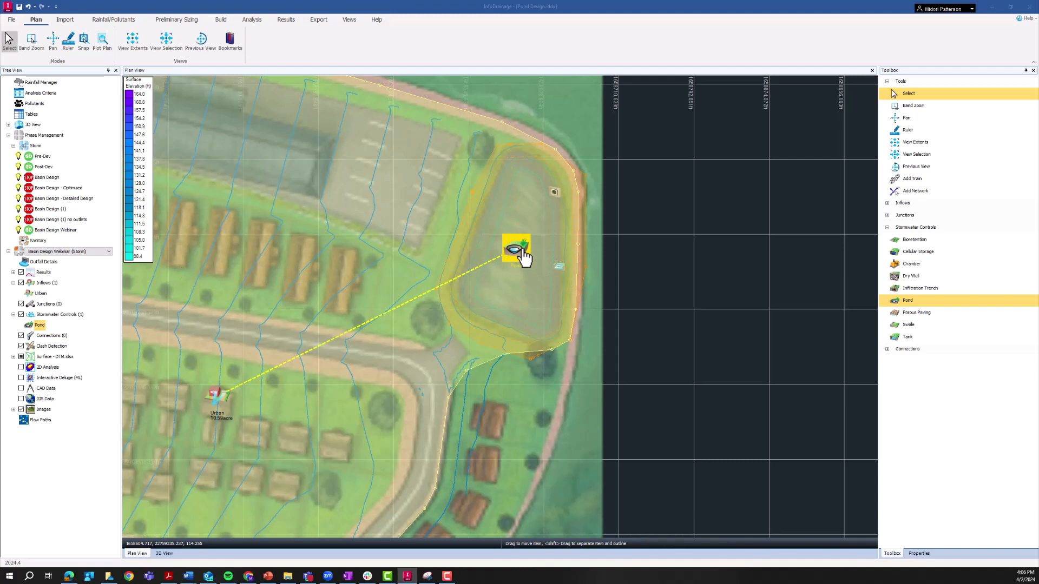
{"action": "double_click", "coordinate": [522, 254]}
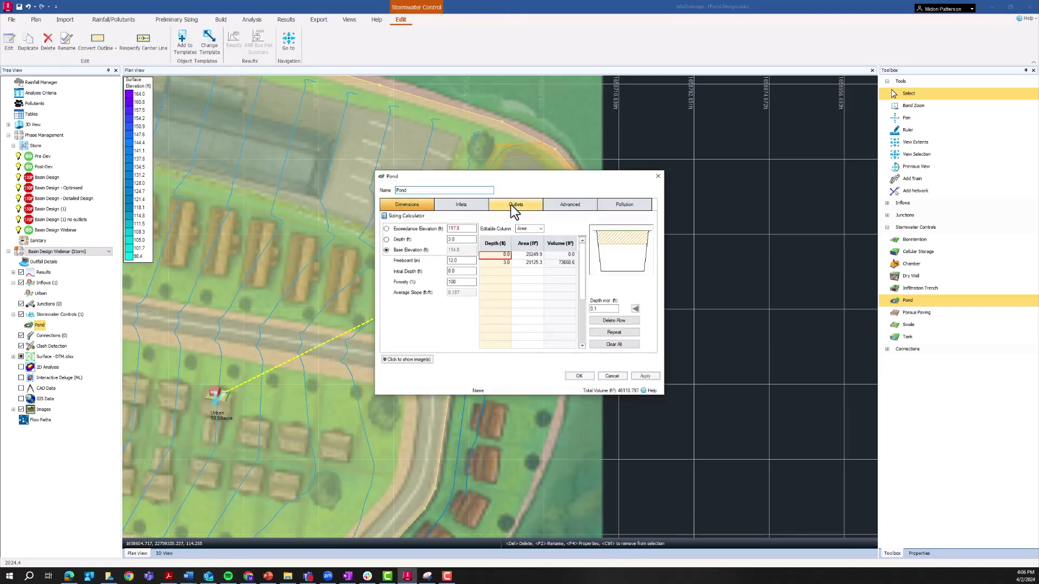
{"action": "left_click", "coordinate": [513, 204]}
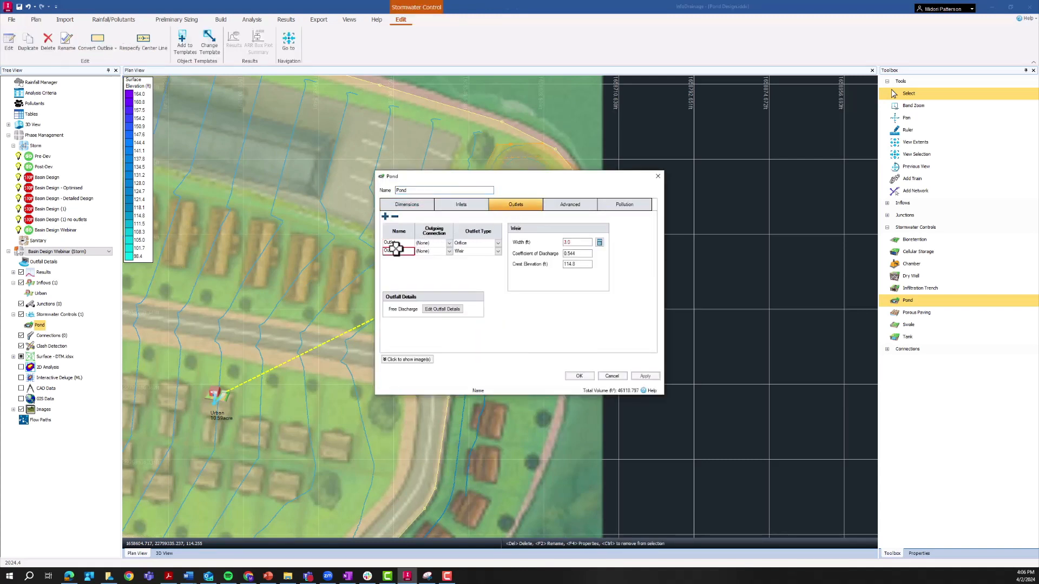
{"action": "left_click_drag", "start_coordinate": [455, 183], "coordinate": [683, 175]}
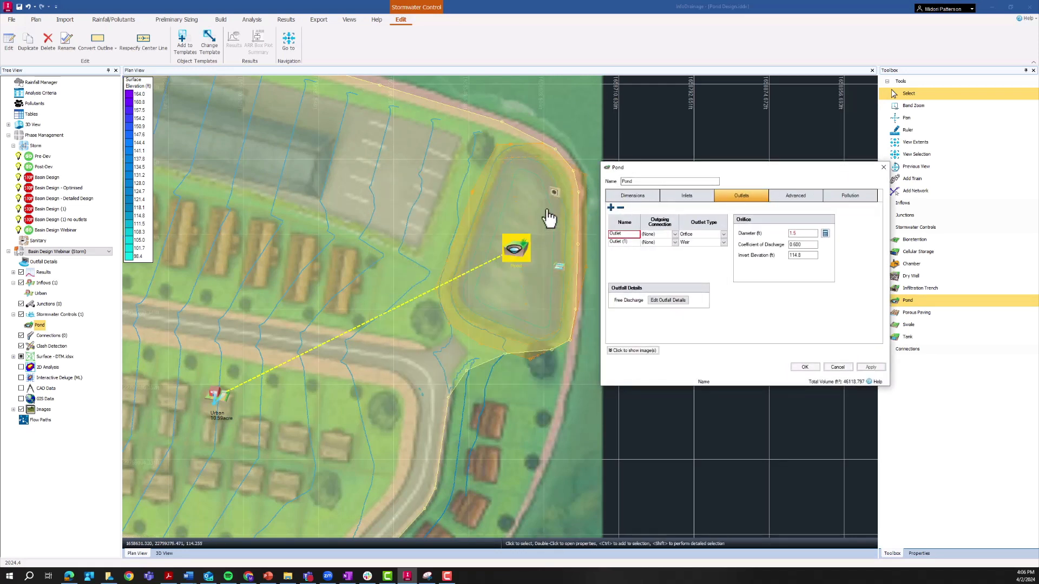
{"action": "left_click", "coordinate": [554, 193]}
{"action": "left_click", "coordinate": [559, 269]}
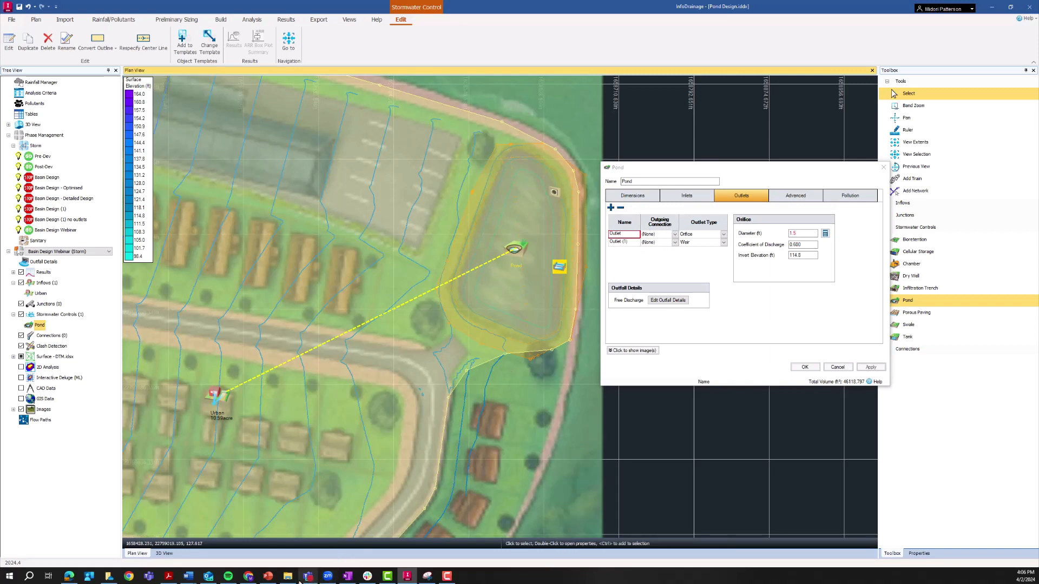
Switch to the InfoDrainage help in Chrome and examine the outlet structure photo on the Outlets page.
{"action": "left_click", "coordinate": [248, 576]}
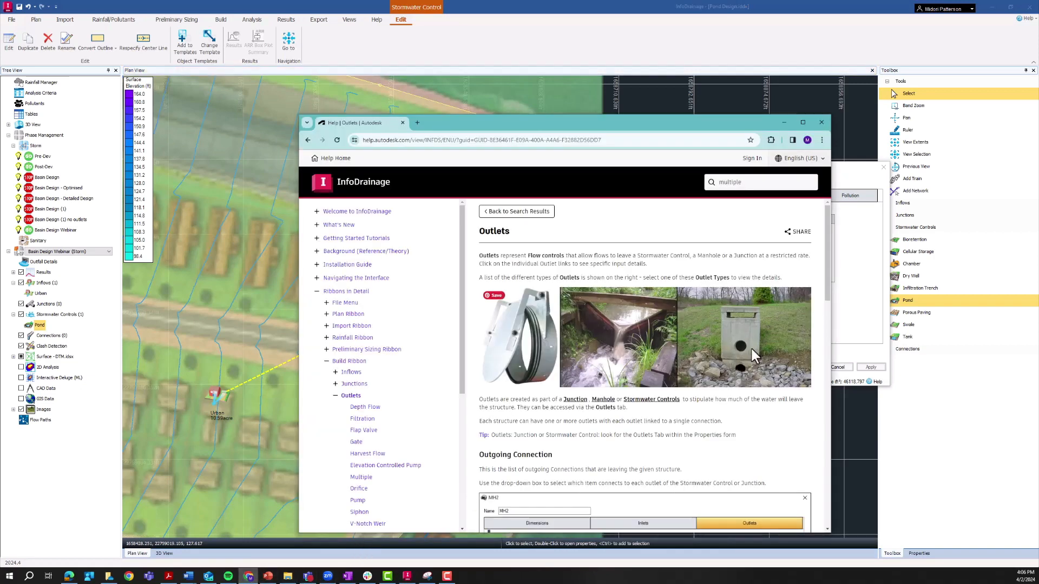
{"action": "left_click", "coordinate": [803, 122]}
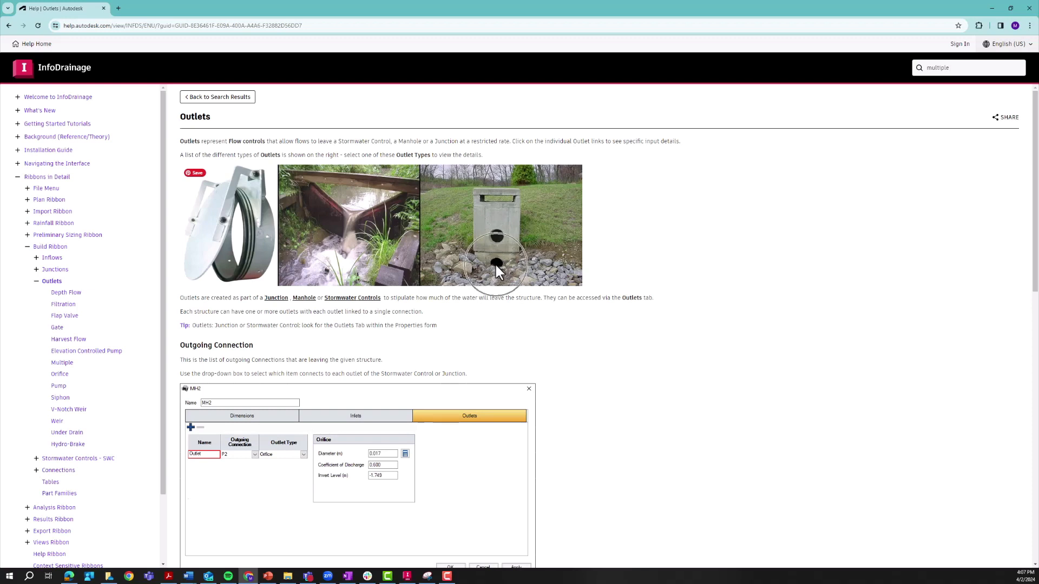
{"action": "left_click", "coordinate": [496, 238]}
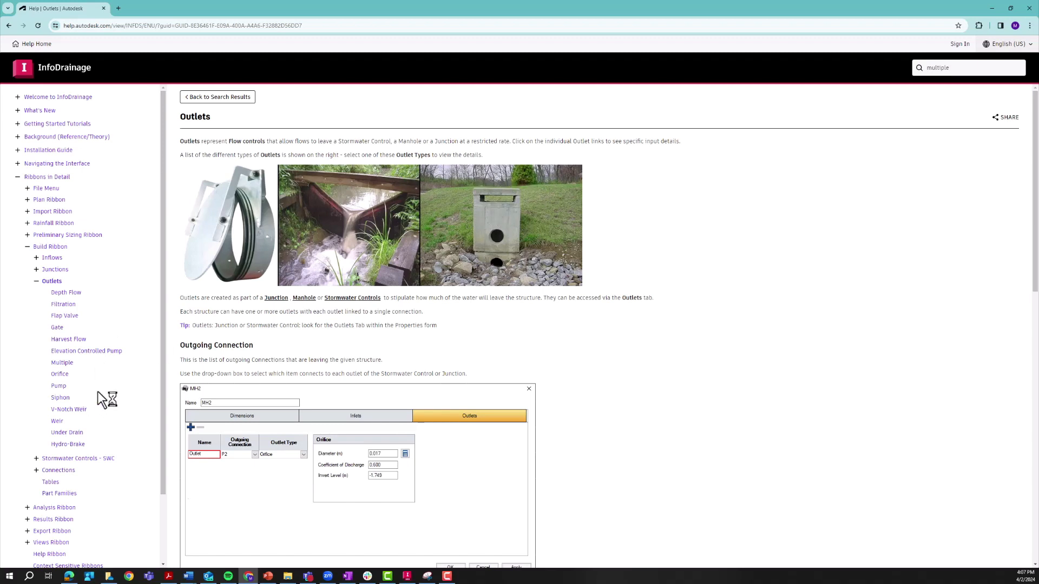
Open the Gate outlet help topic and read how its flow is calculated when surcharged and when unsubmerged.
{"action": "left_click", "coordinate": [56, 329]}
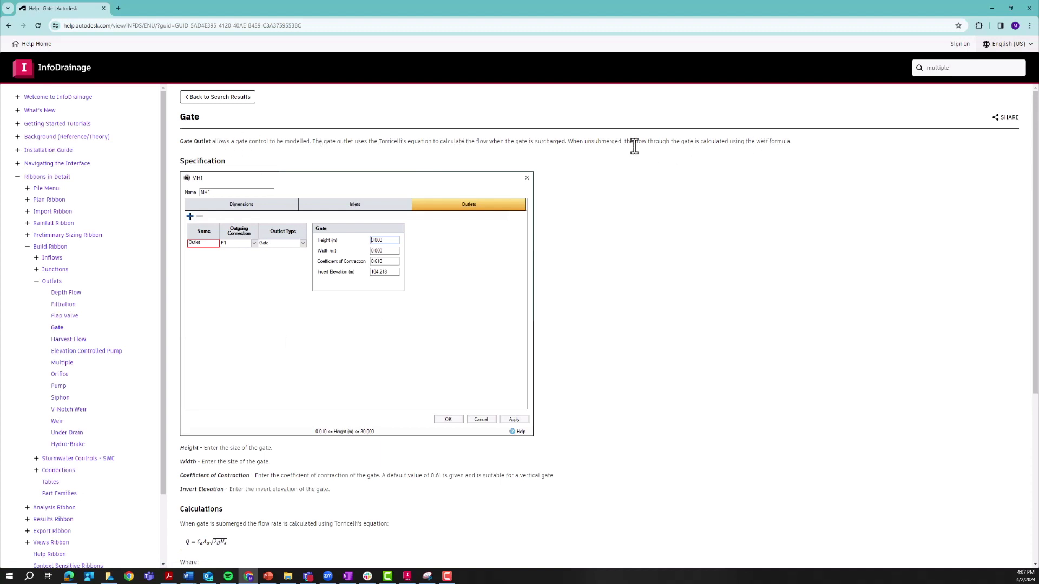
{"action": "left_click_drag", "start_coordinate": [568, 142], "coordinate": [780, 141]}
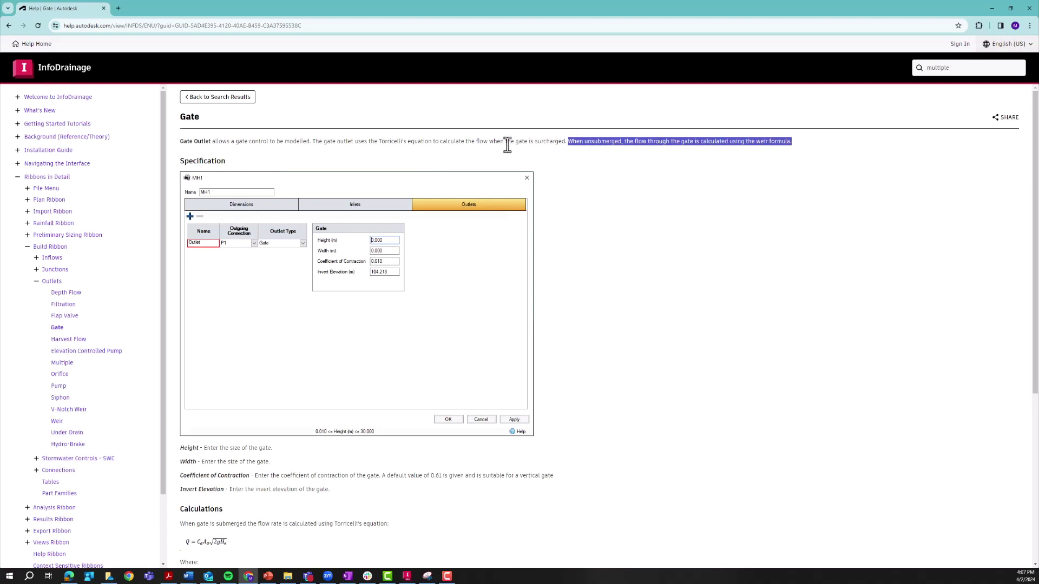
{"action": "left_click", "coordinate": [407, 143]}
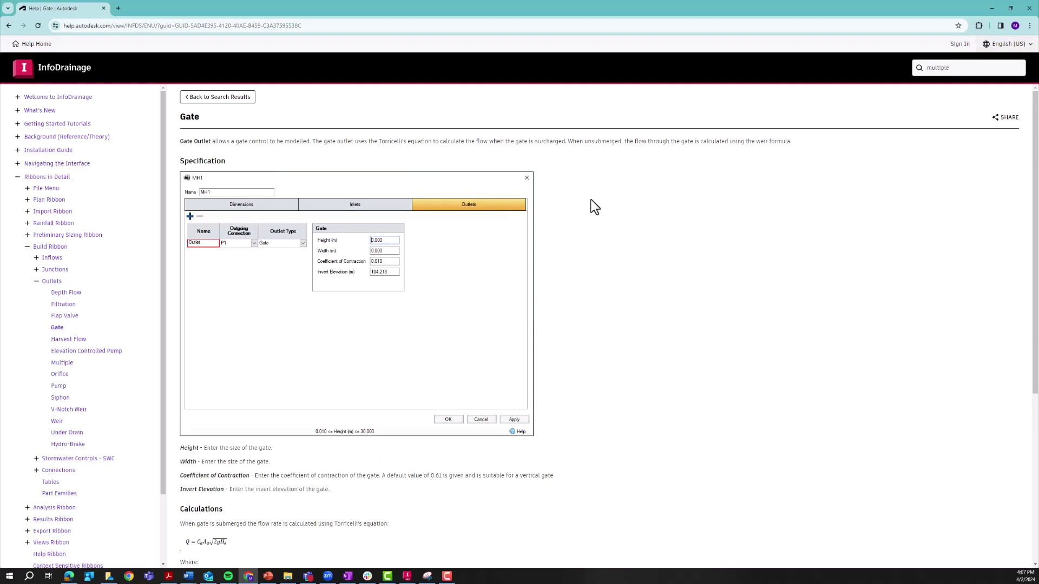
Return to InfoDrainage, cancel the open pond properties and duplicate the Basin Design Webinar phase.
{"action": "left_click", "coordinate": [9, 26]}
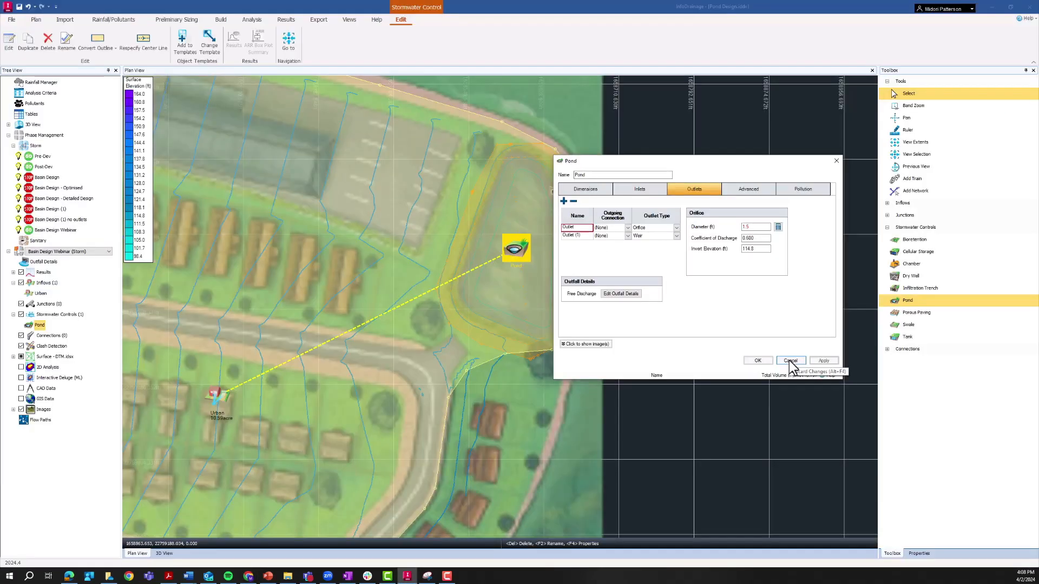
{"action": "left_click", "coordinate": [789, 362]}
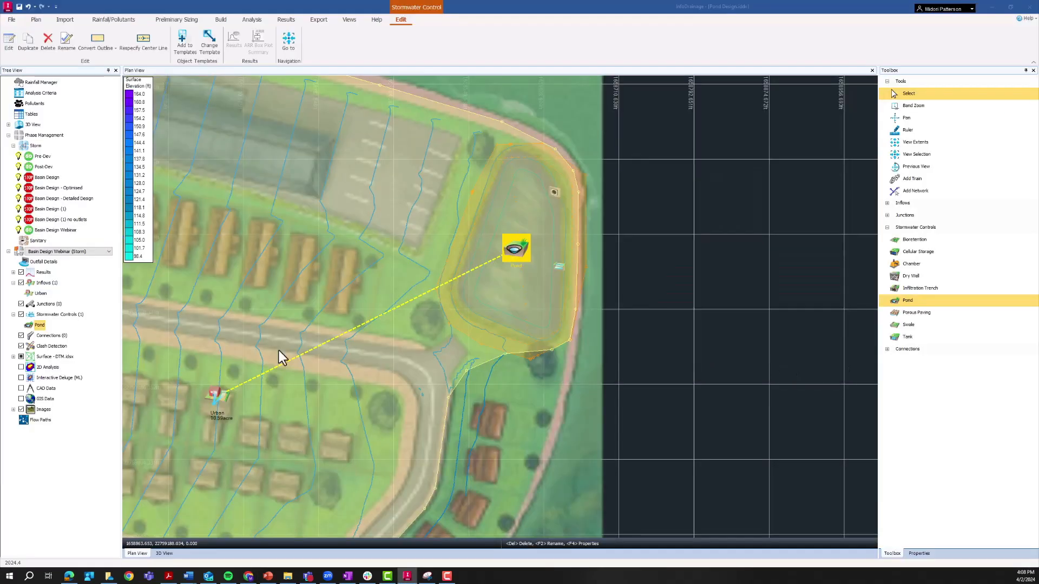
{"action": "left_click", "coordinate": [58, 231]}
{"action": "right_click", "coordinate": [60, 231]}
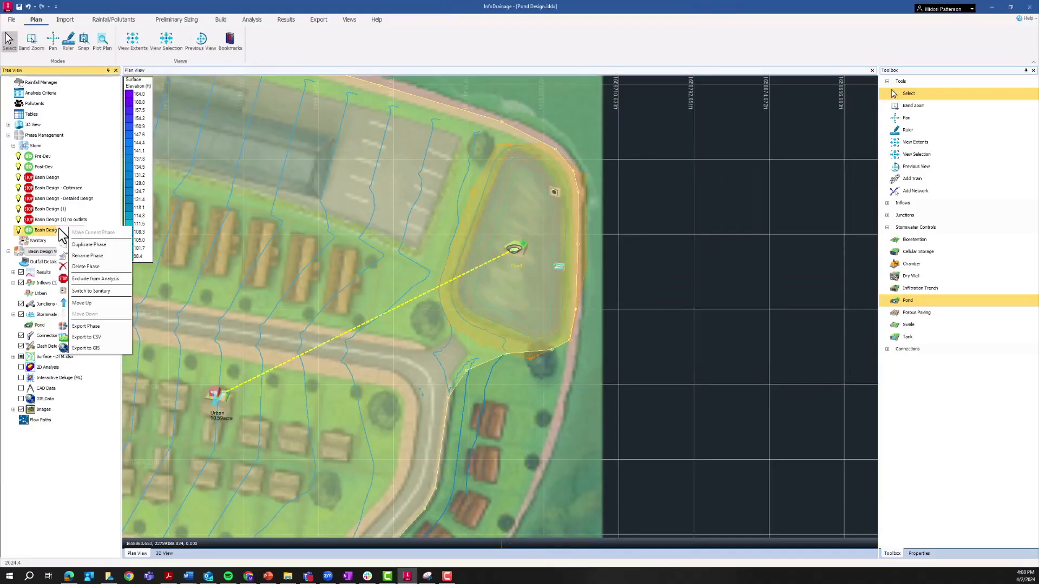
{"action": "left_click", "coordinate": [89, 245]}
Rename the duplicated phase to "Basin Design Webinar multiple outlet".
{"action": "right_click", "coordinate": [80, 246]}
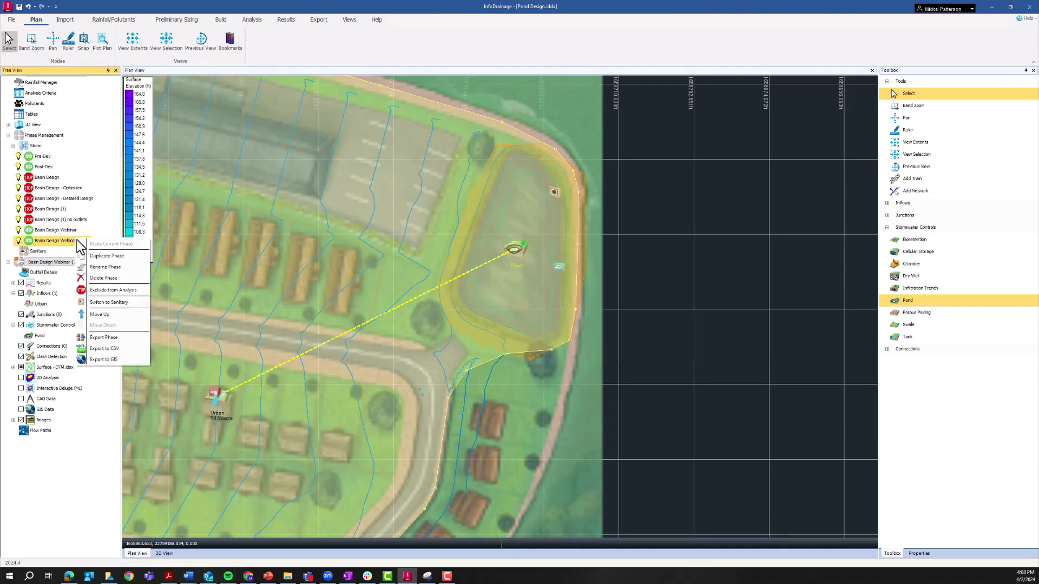
{"action": "left_click", "coordinate": [98, 271]}
{"action": "left_click", "coordinate": [83, 242]}
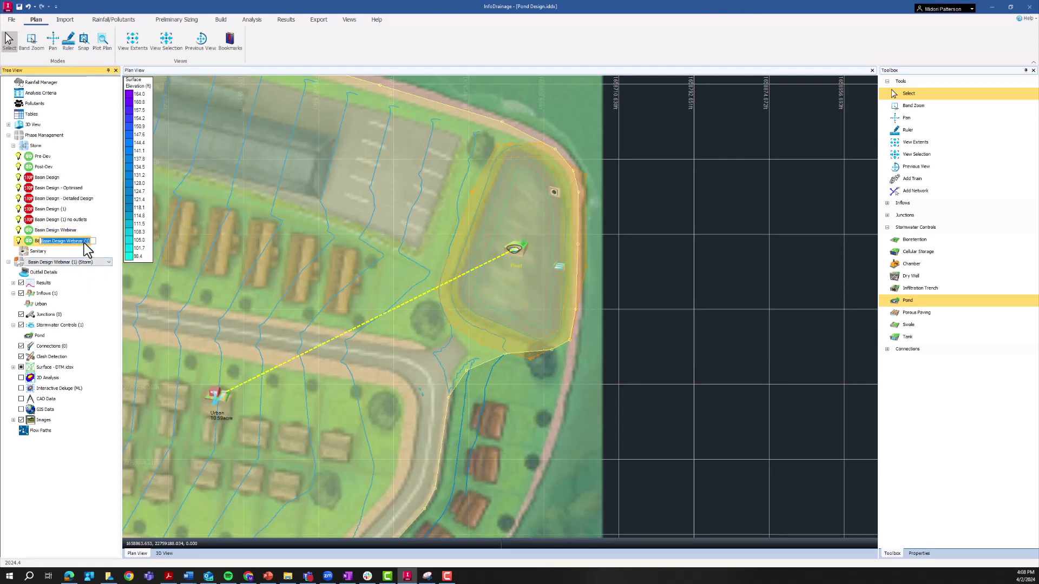
{"action": "left_click_drag", "start_coordinate": [91, 242], "coordinate": [79, 242]}
{"action": "key", "text": "BackSpace"}
{"action": "type", "text": "multiple outlet"}
{"action": "key", "text": "Return"}
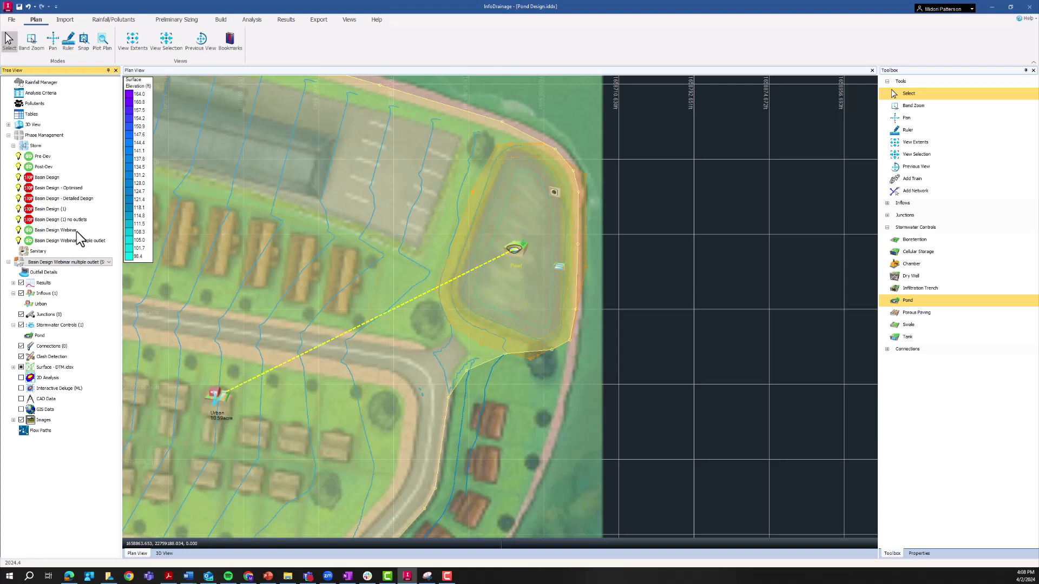
Open the pond's outlet properties in the multiple outlet phase and remove both the orifice and weir outlets.
{"action": "left_click", "coordinate": [44, 156]}
{"action": "left_click", "coordinate": [42, 165]}
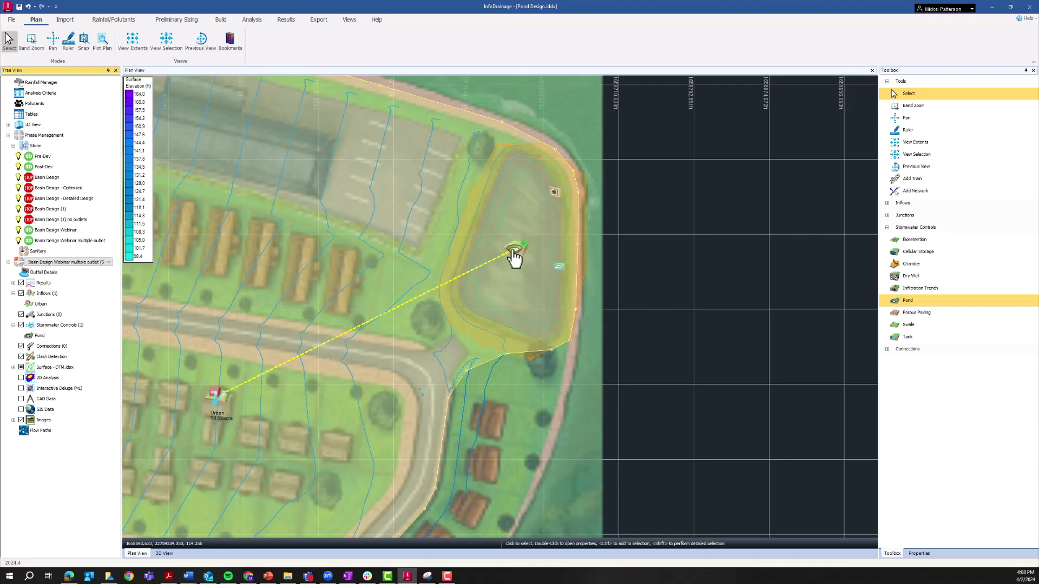
{"action": "left_click", "coordinate": [60, 262]}
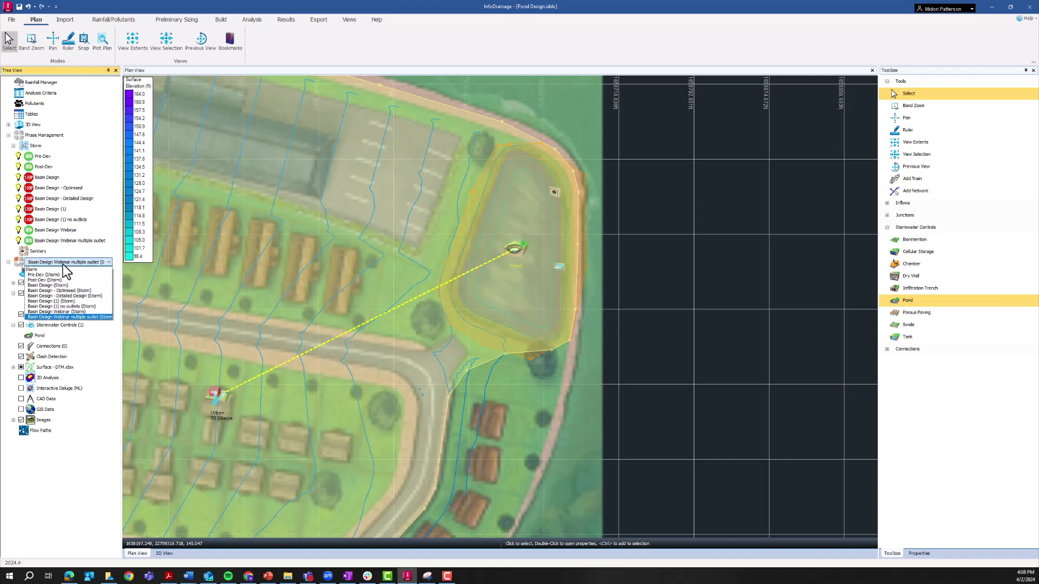
{"action": "left_click", "coordinate": [63, 265]}
{"action": "left_click", "coordinate": [514, 257]}
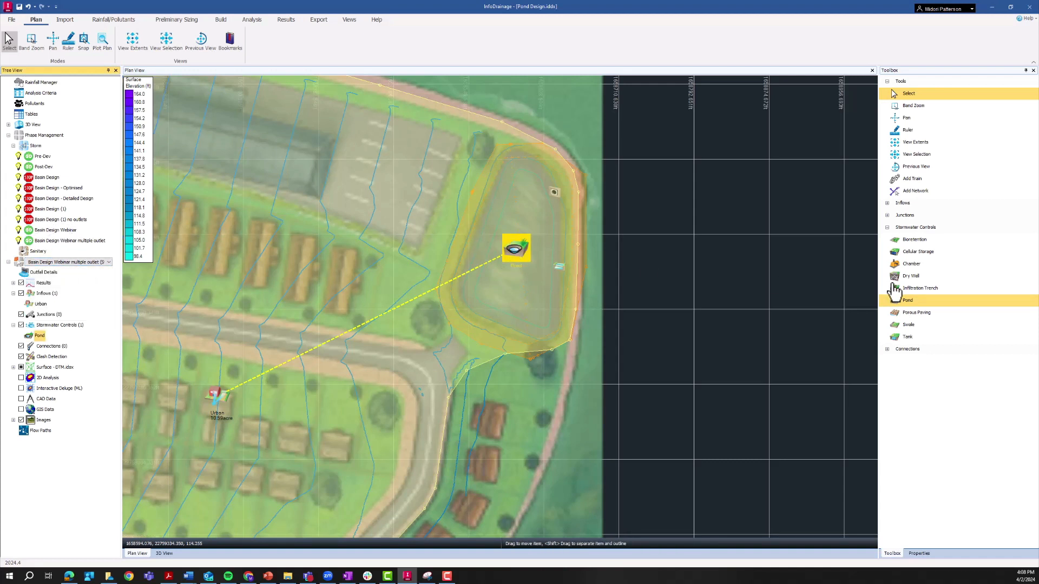
{"action": "key", "text": "F4"}
{"action": "left_click", "coordinate": [511, 206]}
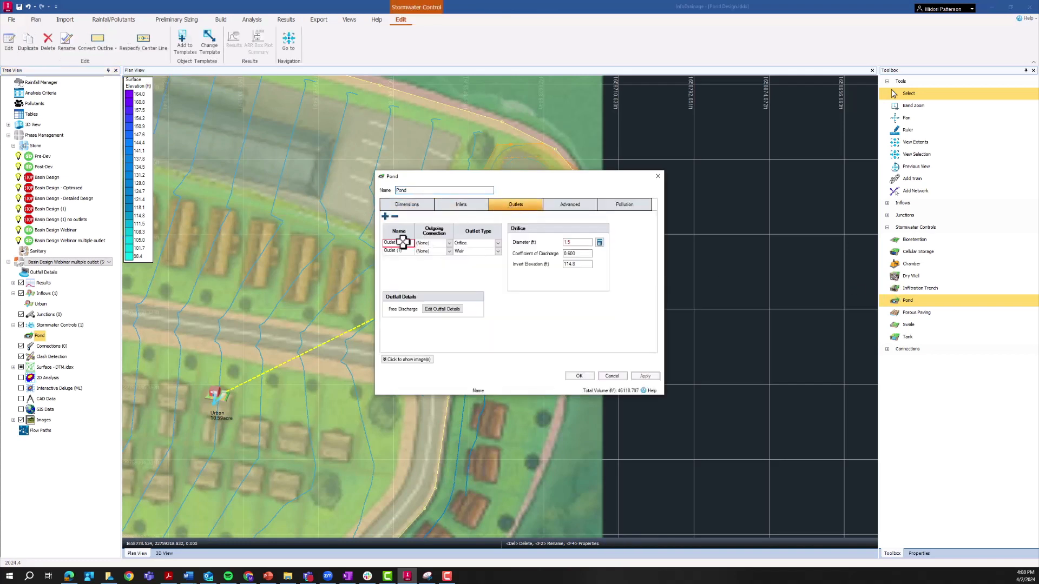
{"action": "left_click", "coordinate": [395, 217]}
{"action": "left_click", "coordinate": [394, 216]}
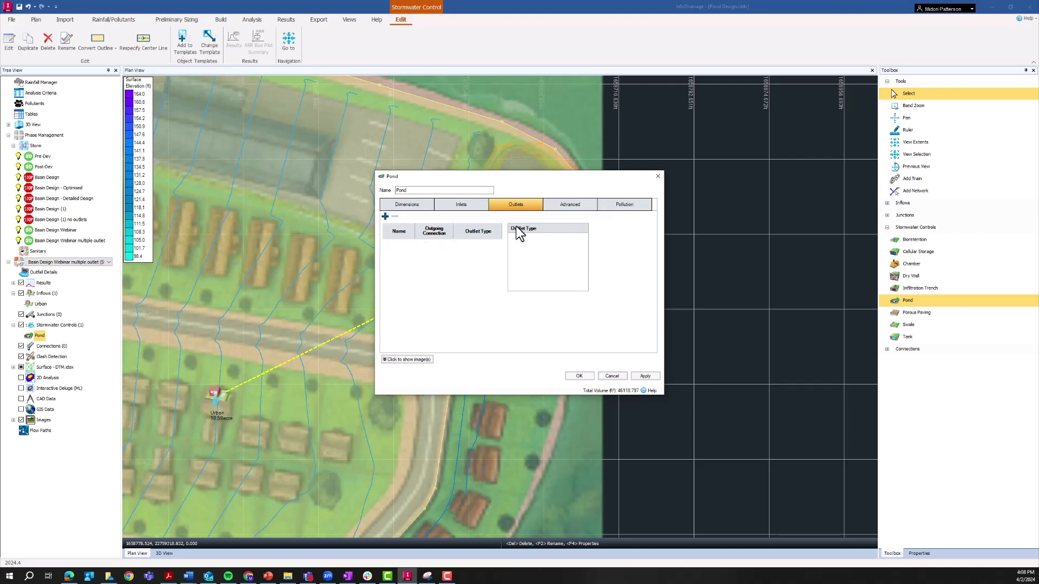
Add a new outlet to the pond and set its outlet type to Multiple.
{"action": "left_click", "coordinate": [385, 216]}
{"action": "left_click", "coordinate": [498, 243]}
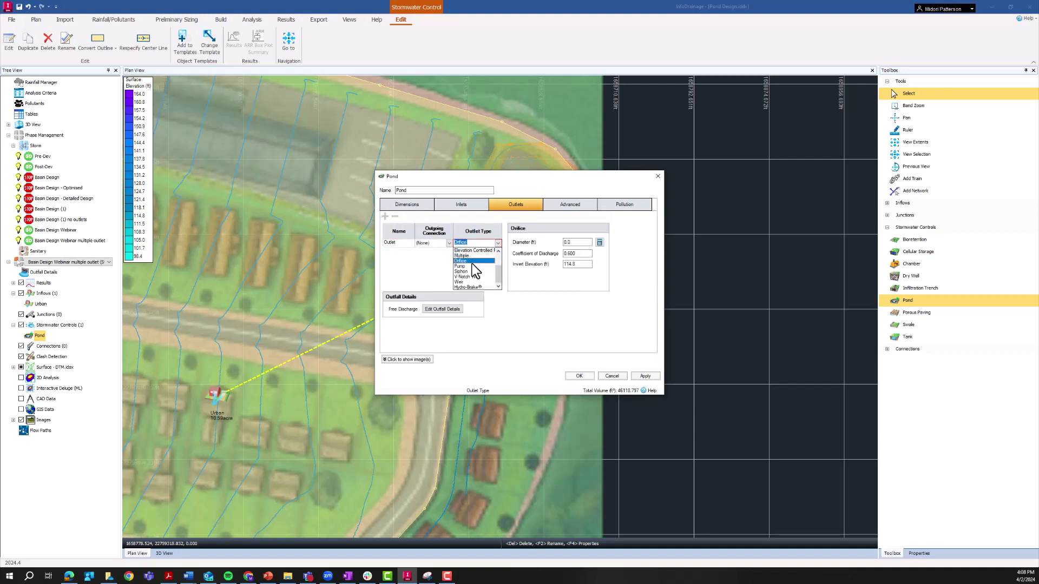
{"action": "scroll", "coordinate": [479, 275], "scroll_direction": "up", "scroll_amount": 1}
{"action": "left_click", "coordinate": [478, 272]}
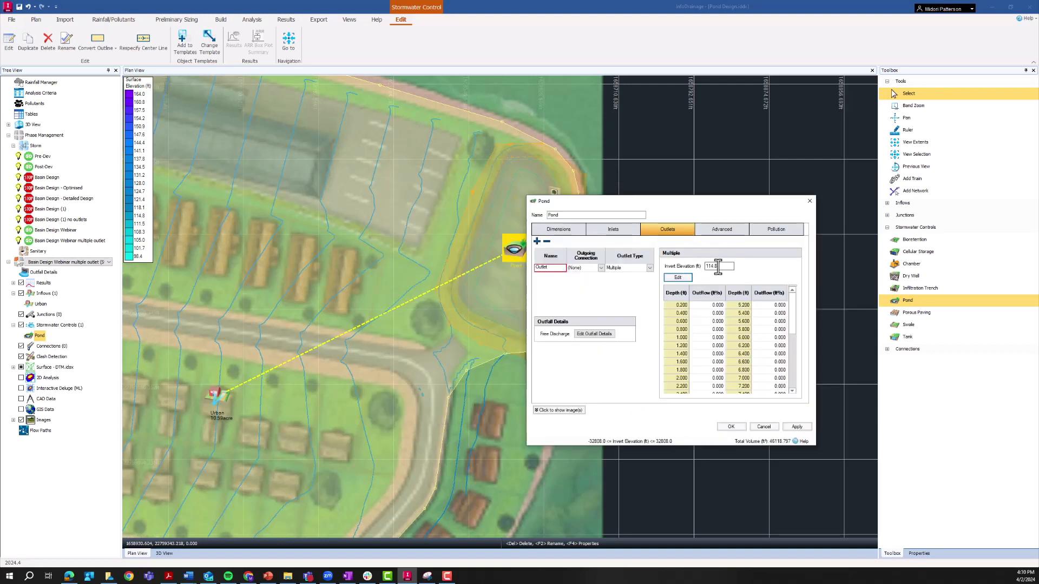
Add an orifice to the multiple outlet's control list and set its diameter to 1.5 ft.
{"action": "double_click", "coordinate": [717, 266]}
{"action": "left_click", "coordinate": [722, 266]}
{"action": "left_click", "coordinate": [683, 279]}
{"action": "left_click_drag", "start_coordinate": [617, 257], "coordinate": [586, 195]}
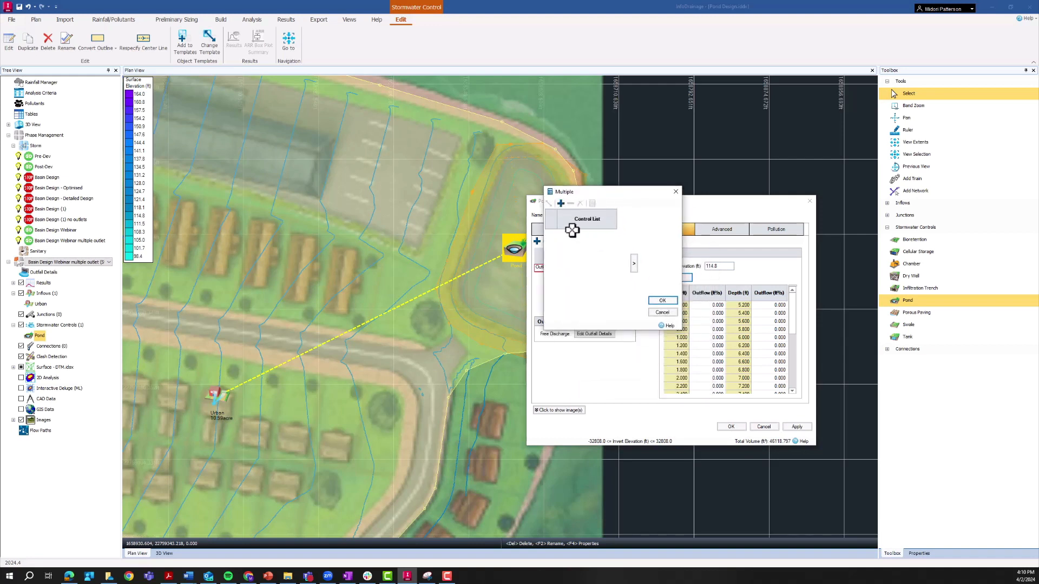
{"action": "left_click", "coordinate": [561, 204]}
{"action": "left_click", "coordinate": [547, 253]}
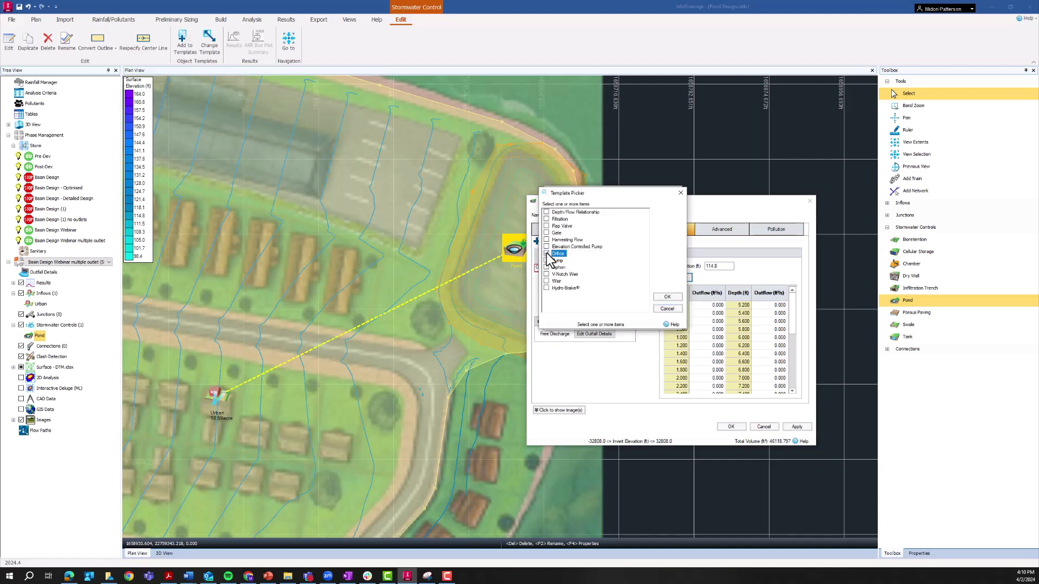
{"action": "left_click", "coordinate": [668, 297]}
{"action": "left_click", "coordinate": [712, 227]}
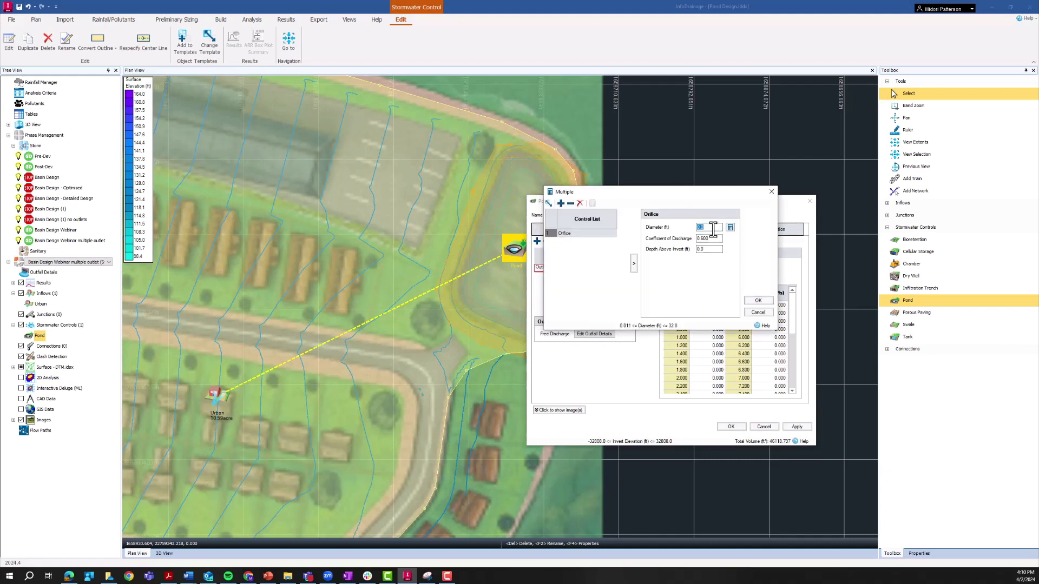
{"action": "type", "text": "1.8"}
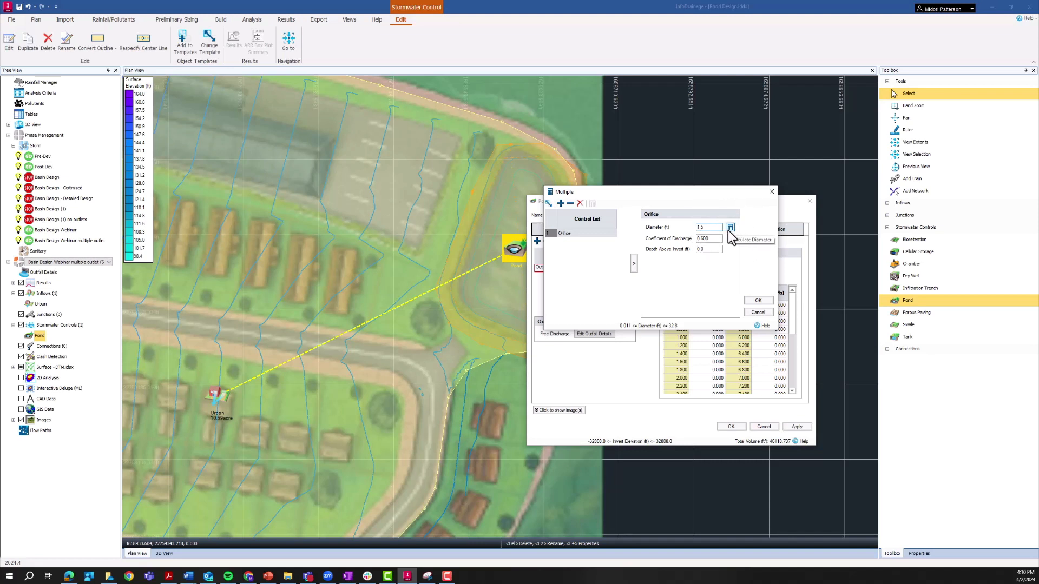
{"action": "left_click", "coordinate": [720, 249]}
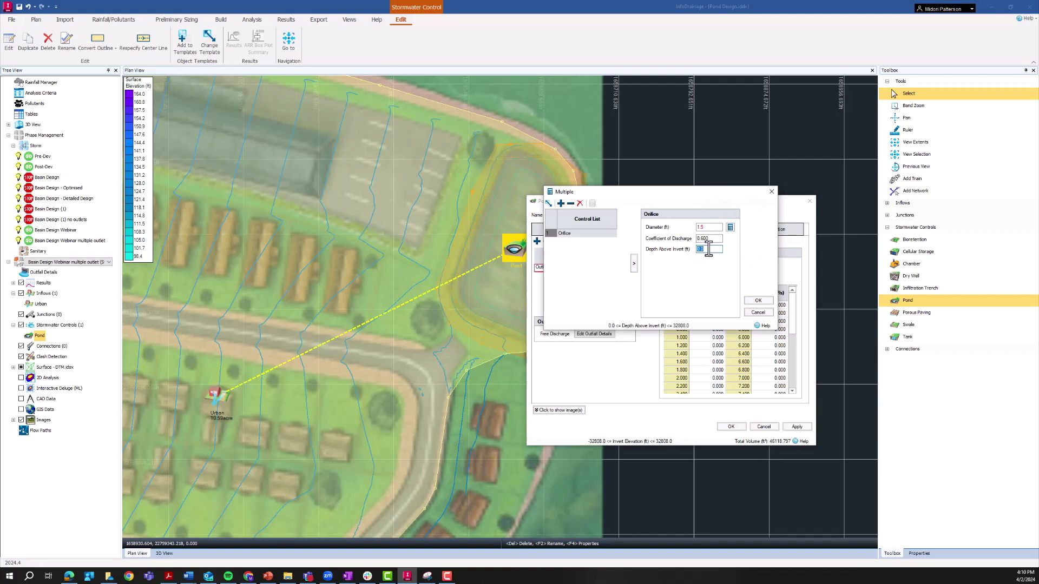
Add a gate to the control list with height 0.5 ft, width 3 ft and depth above invert 3 ft.
{"action": "left_click", "coordinate": [561, 204]}
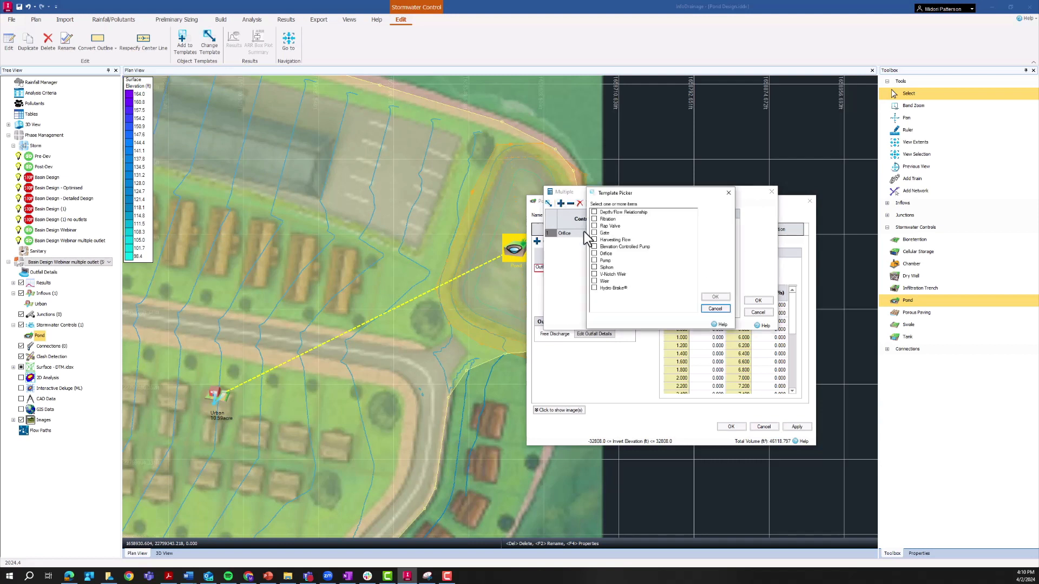
{"action": "left_click", "coordinate": [595, 232]}
{"action": "left_click", "coordinate": [712, 298]}
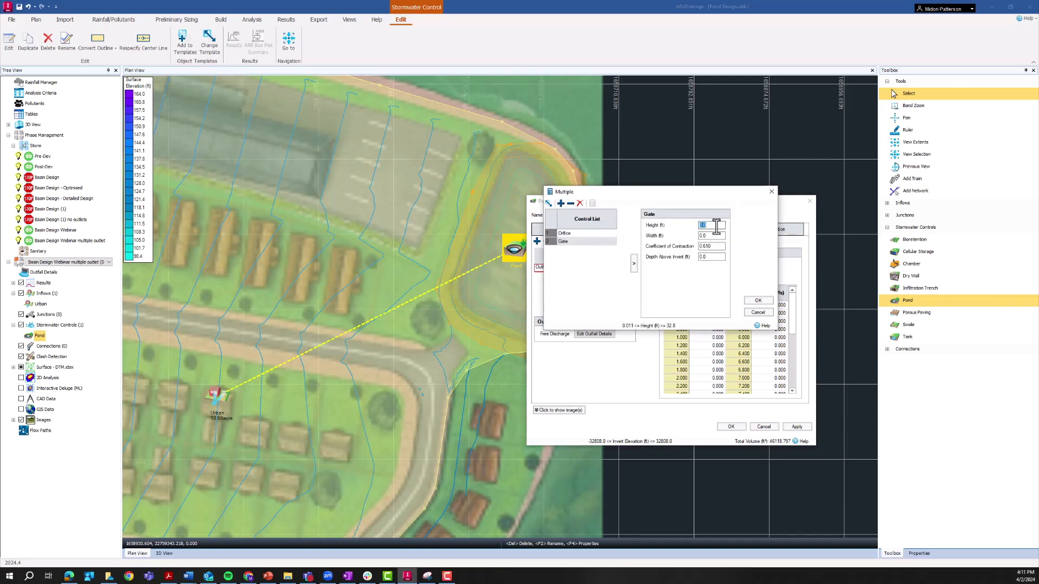
{"action": "type", "text": "0.5"}
{"action": "left_click", "coordinate": [715, 237]}
{"action": "type", "text": "3"}
{"action": "left_click", "coordinate": [718, 246]}
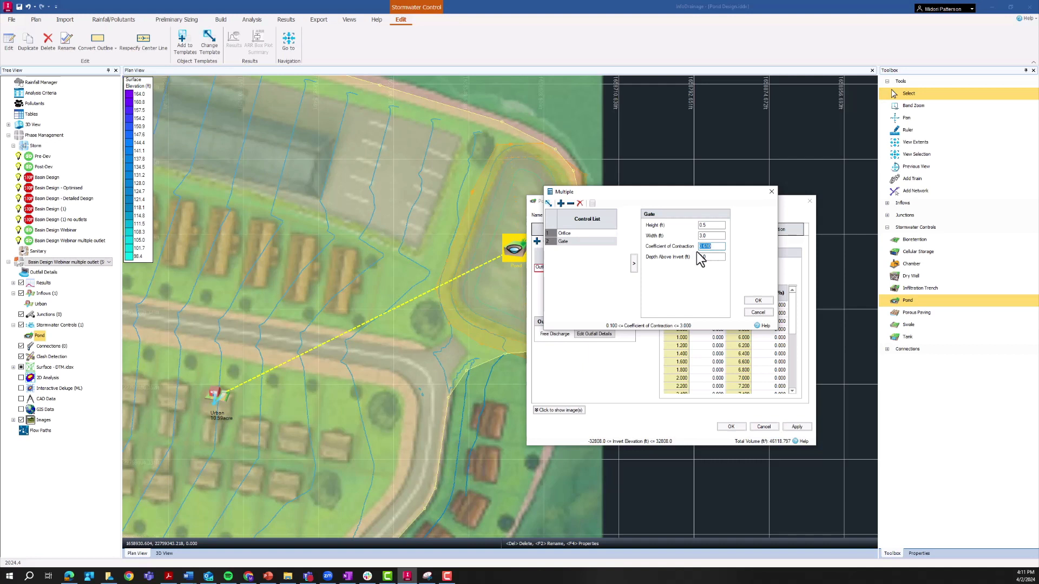
{"action": "left_click", "coordinate": [716, 259]}
{"action": "type", "text": "3"}
{"action": "left_click", "coordinate": [715, 246]}
Collapse the desired design depth and flow columns and accept the multiple outlet's orifice and gate controls.
{"action": "left_click_drag", "start_coordinate": [590, 192], "coordinate": [658, 279]}
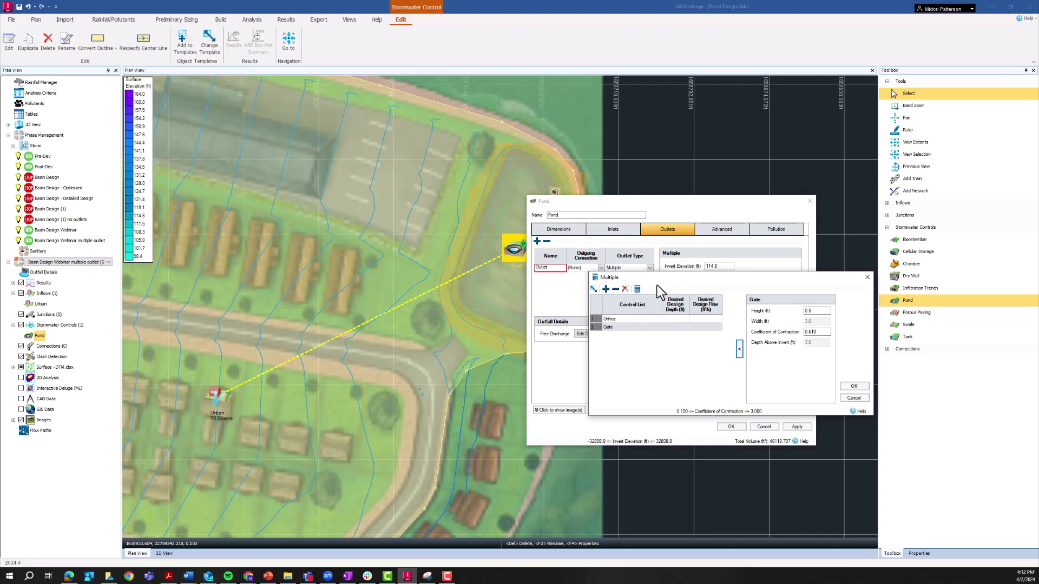
{"action": "left_click", "coordinate": [740, 350]}
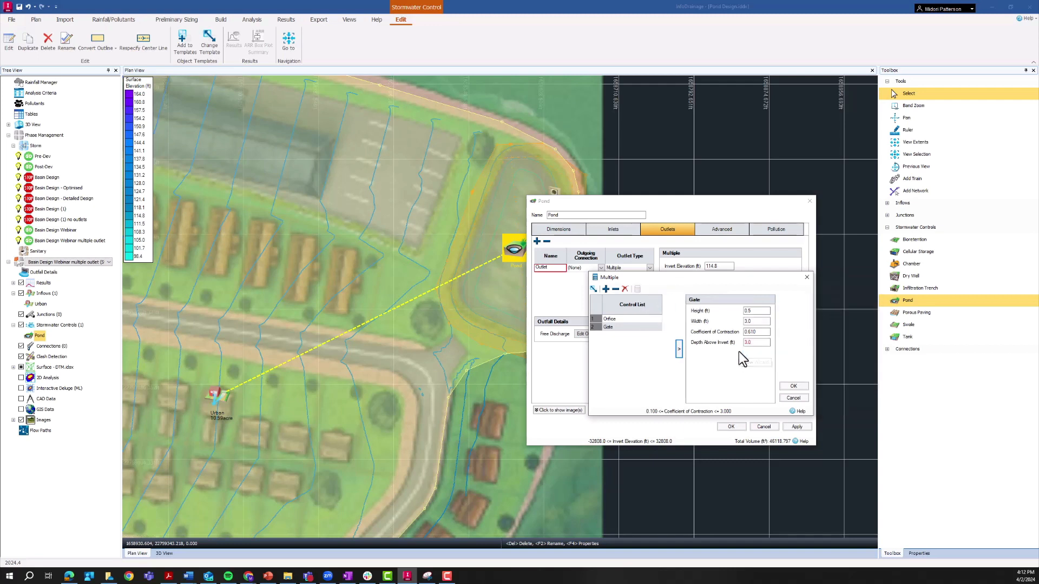
{"action": "left_click", "coordinate": [793, 387]}
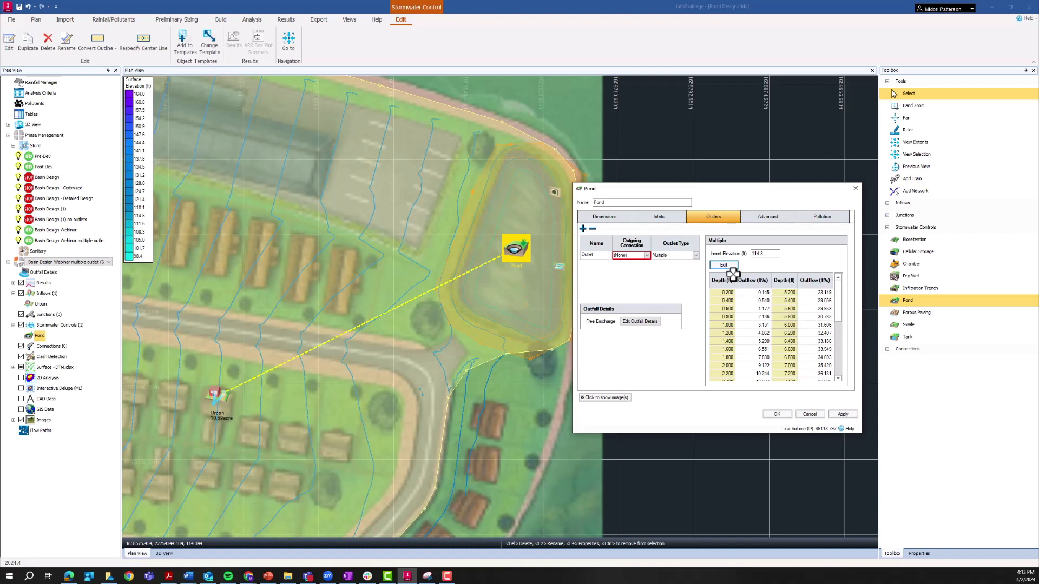
Open the pond's outfall details and set the outfall type to Variable Surcharged Elevation.
{"action": "left_click", "coordinate": [606, 310]}
{"action": "left_click", "coordinate": [639, 323]}
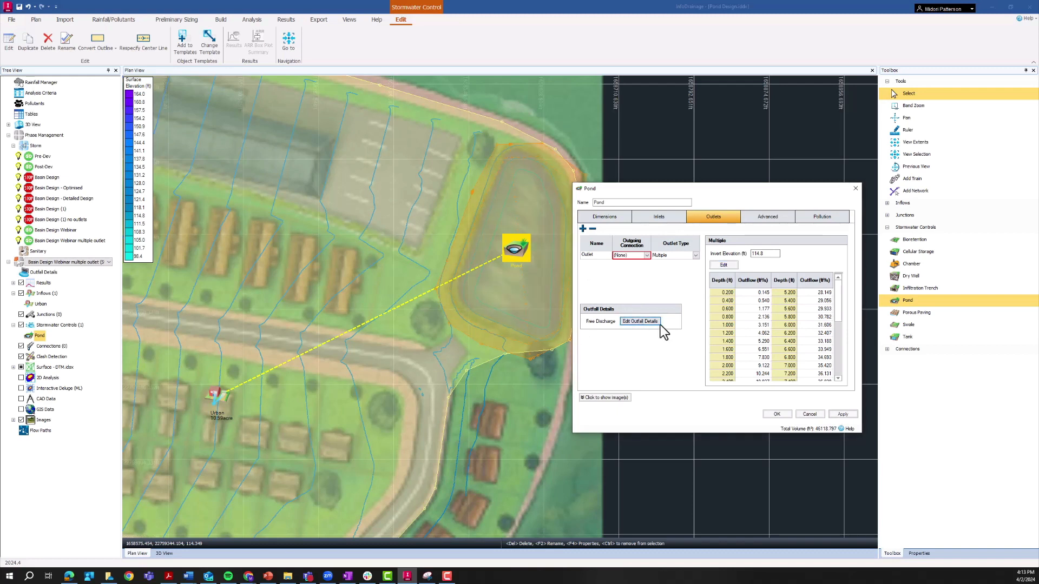
{"action": "left_click_drag", "start_coordinate": [550, 143], "coordinate": [471, 123]}
{"action": "scroll", "coordinate": [561, 491], "scroll_direction": "down", "scroll_amount": 5}
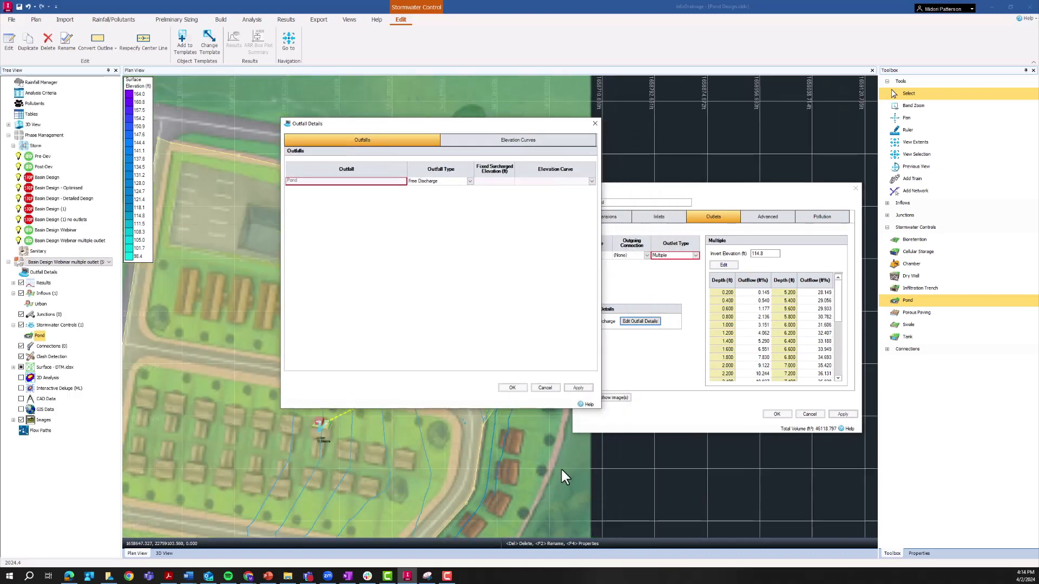
{"action": "scroll", "coordinate": [547, 505], "scroll_direction": "down", "scroll_amount": 2}
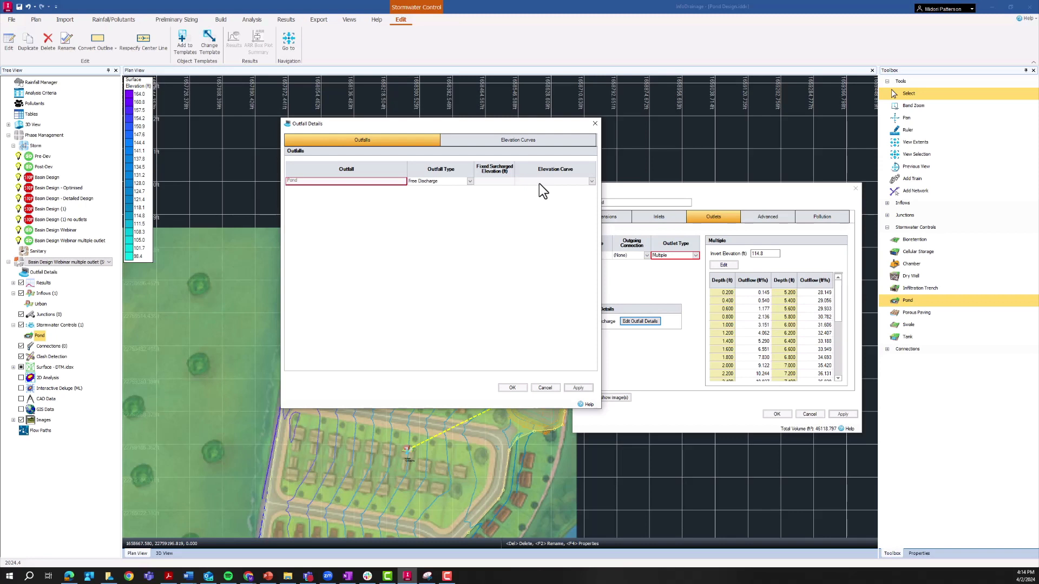
{"action": "left_click", "coordinate": [436, 183]}
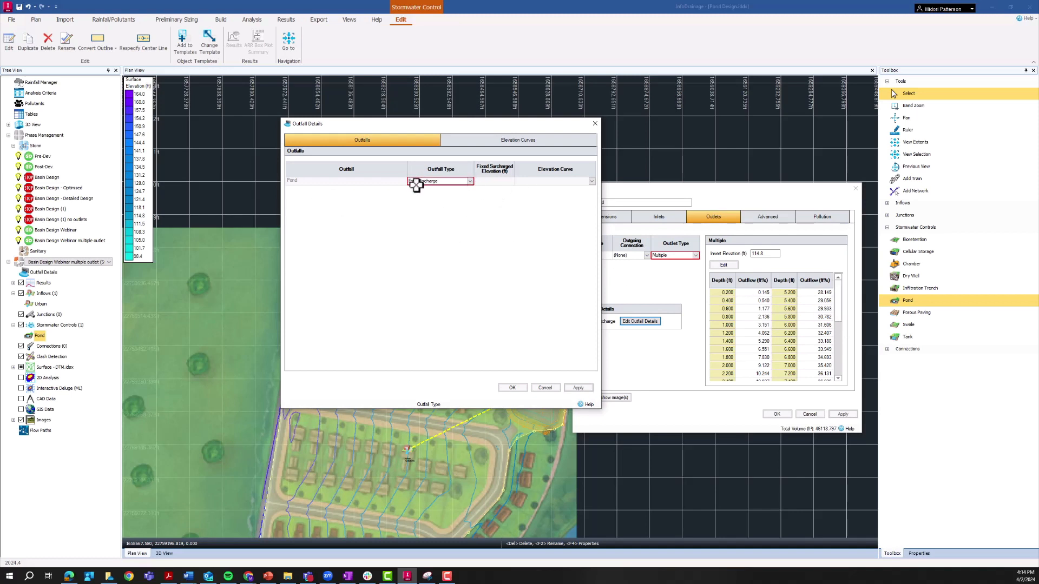
{"action": "left_click", "coordinate": [470, 181]}
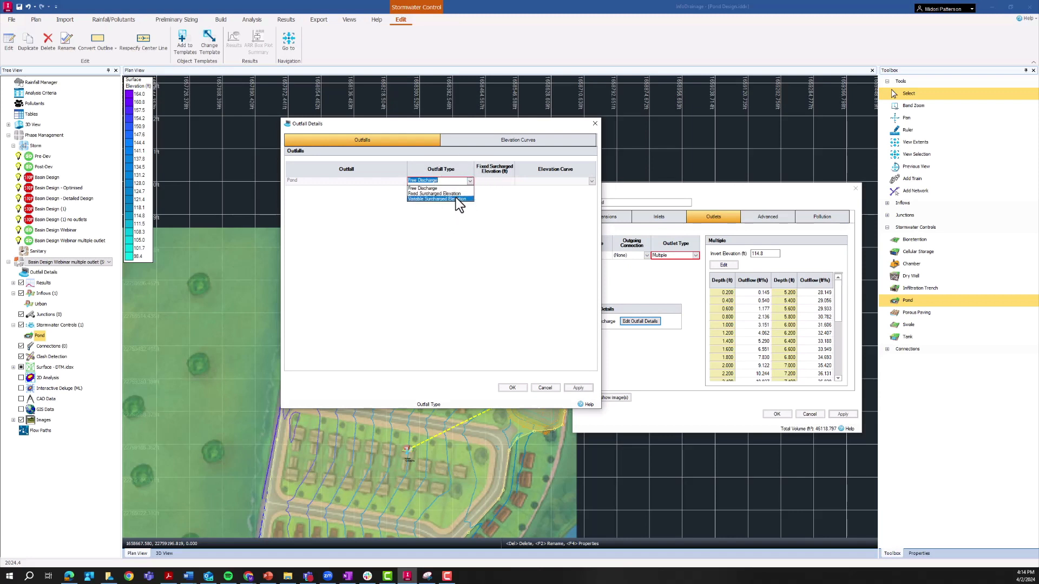
{"action": "left_click", "coordinate": [456, 199]}
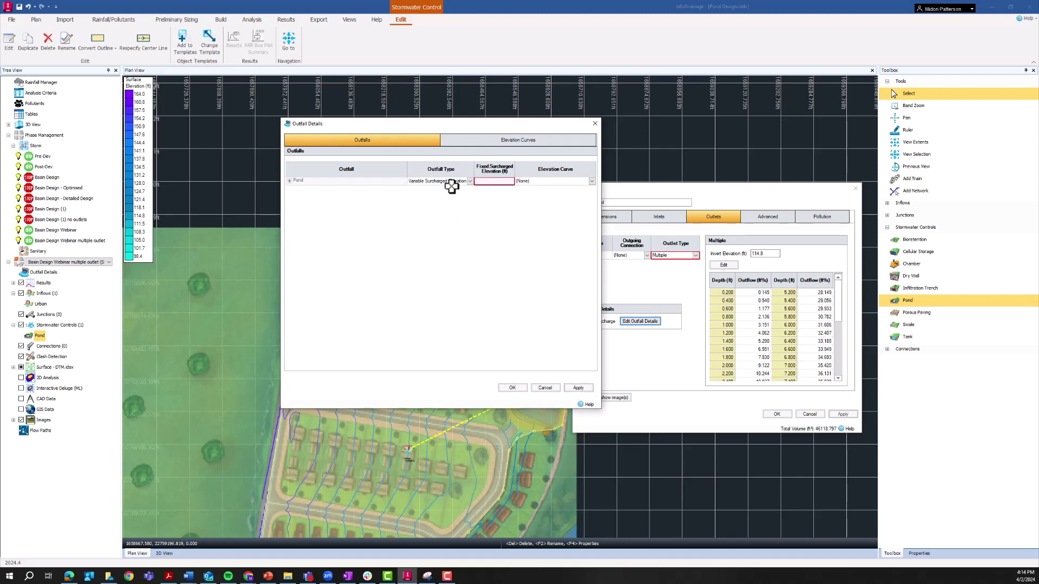
Review the elevation curve selection and the elevation curves list for the pond's variable surcharged outfall.
{"action": "left_click", "coordinate": [451, 178]}
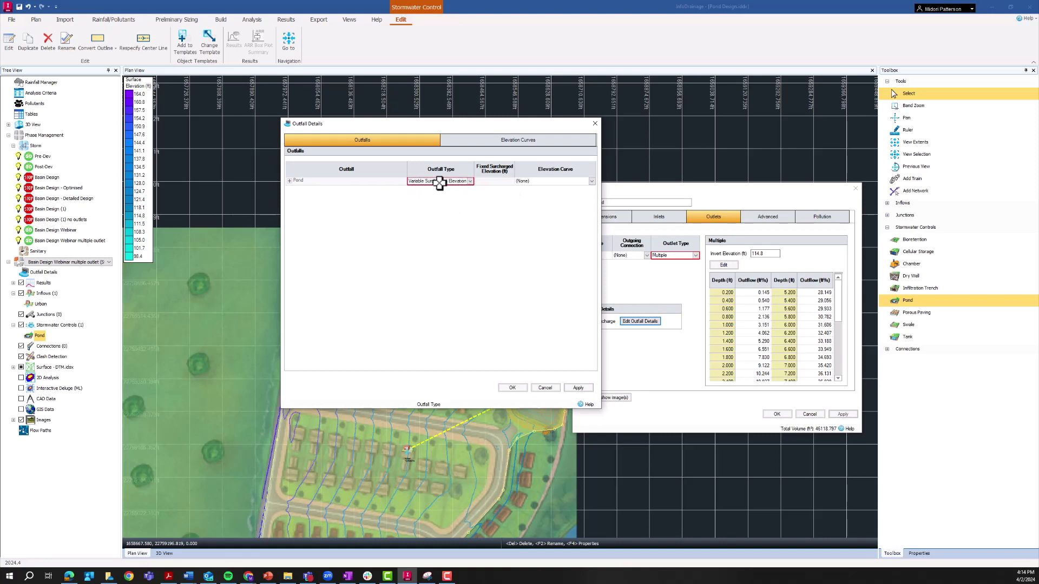
{"action": "left_click", "coordinate": [592, 182]}
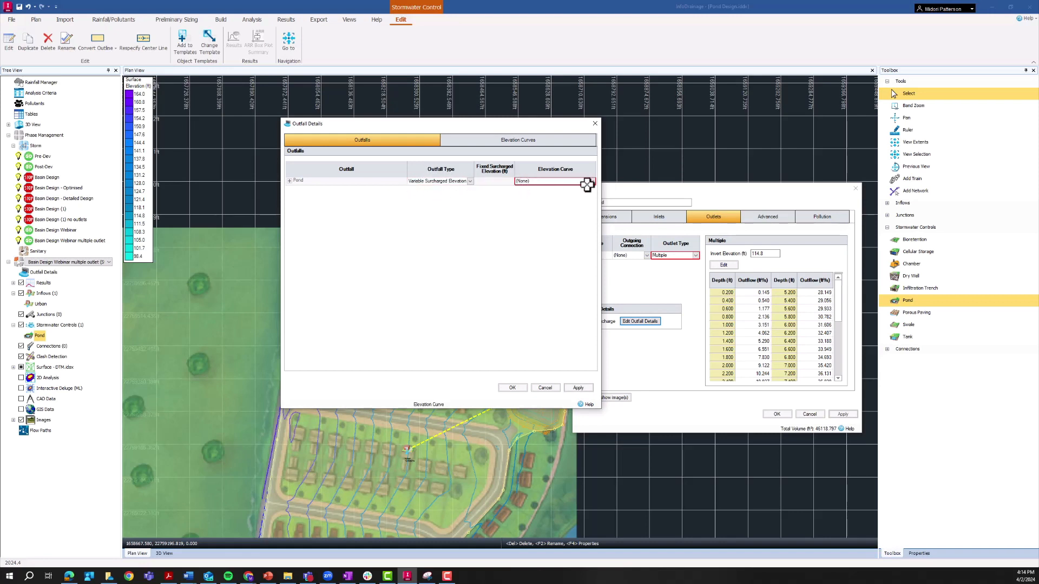
{"action": "left_click", "coordinate": [531, 142]}
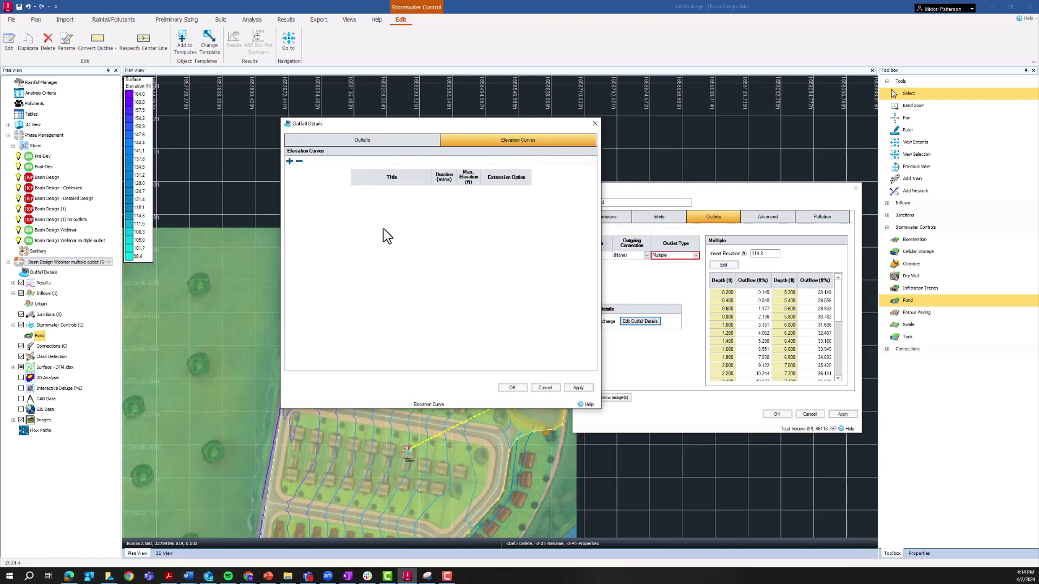
{"action": "left_click", "coordinate": [408, 141]}
{"action": "left_click", "coordinate": [444, 181]}
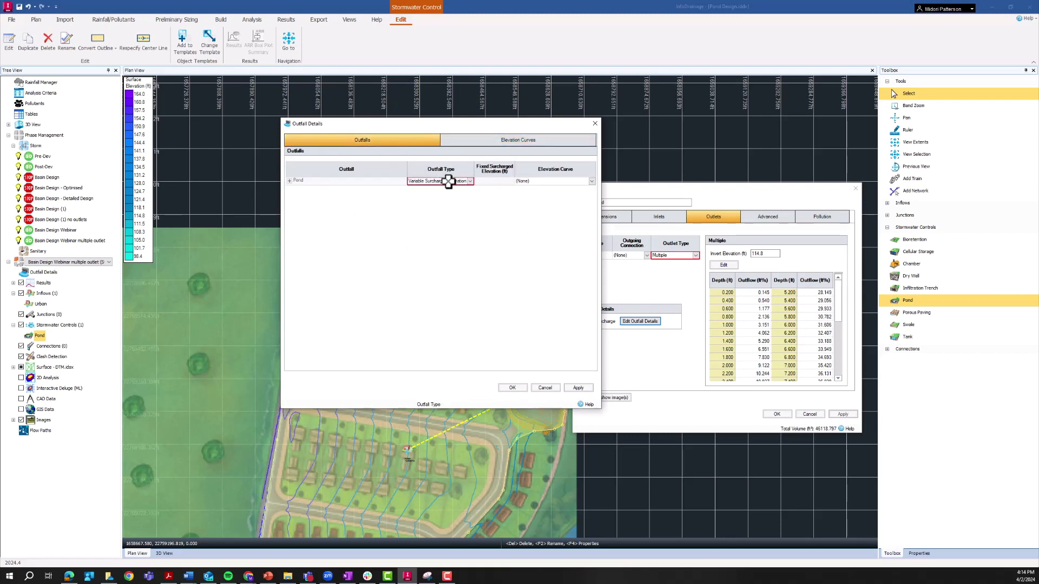
Switch the pond's outfall type to Fixed Surcharged Elevation and select its elevation value.
{"action": "left_click", "coordinate": [466, 183]}
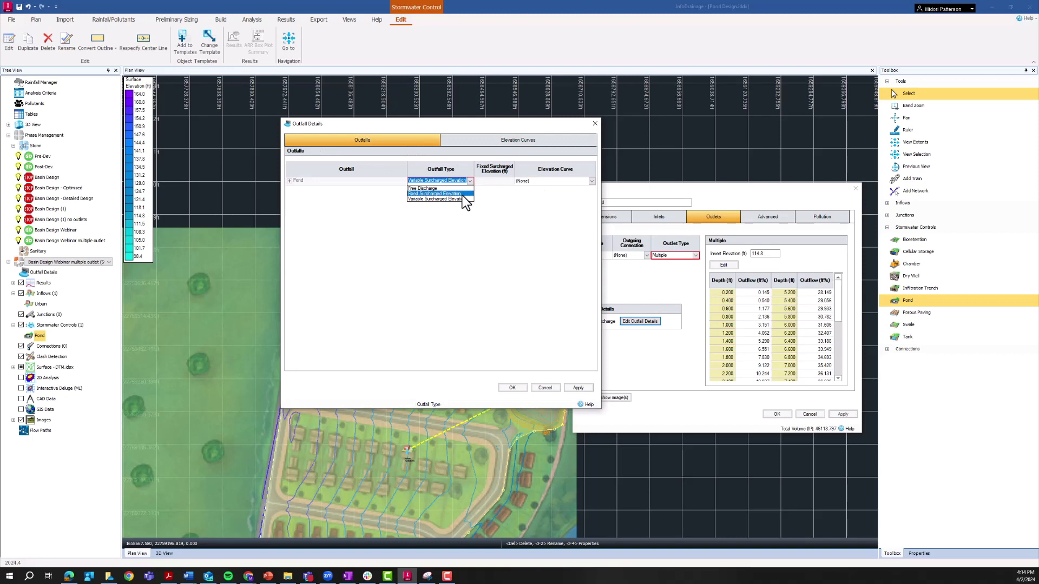
{"action": "left_click", "coordinate": [463, 195]}
{"action": "left_click", "coordinate": [492, 183]}
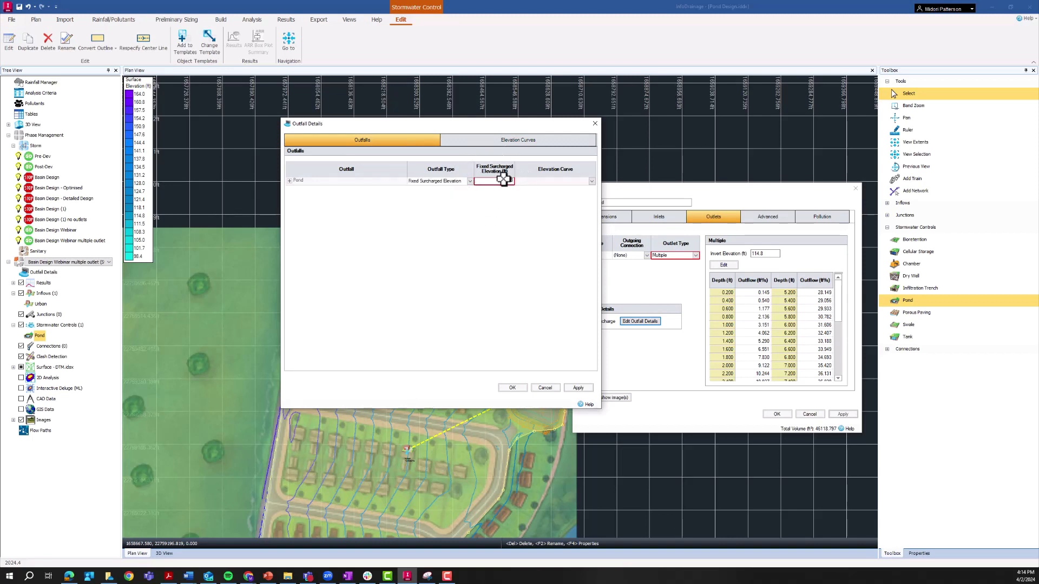
Set the pond's outfall type to Free Discharge and accept the outfall details and pond properties.
{"action": "left_click", "coordinate": [470, 182]}
{"action": "left_click", "coordinate": [463, 187]}
{"action": "left_click", "coordinate": [510, 388]}
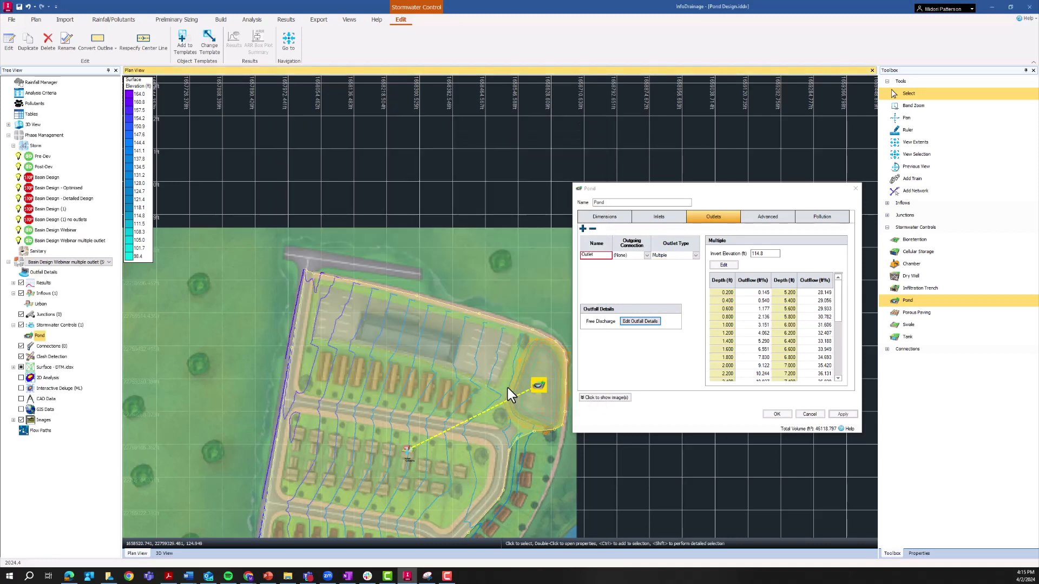
{"action": "left_click", "coordinate": [775, 415]}
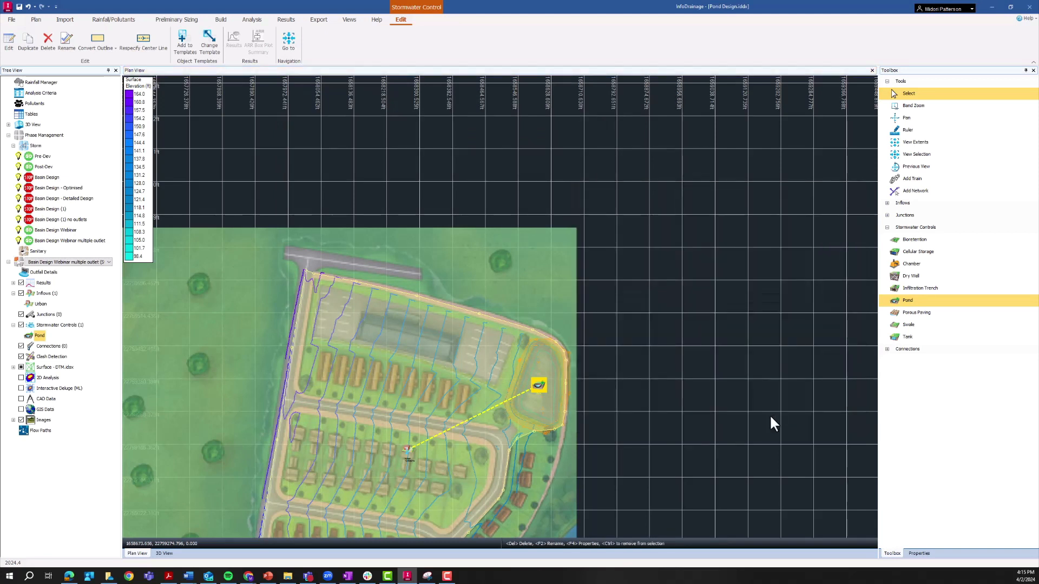
Specify the pond's outlet location on plan at the pond's eastern edge.
{"action": "right_click", "coordinate": [538, 388]}
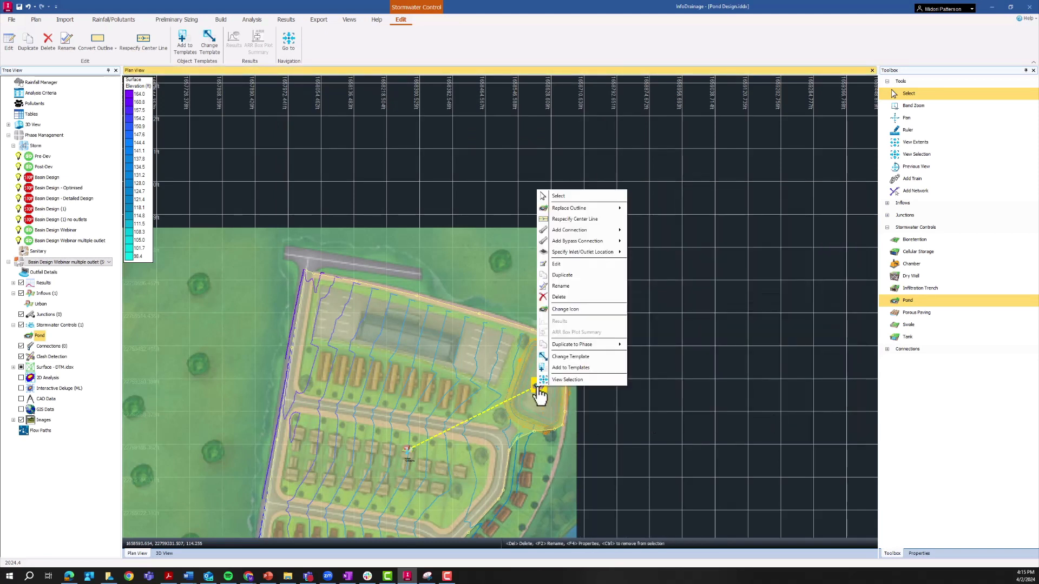
{"action": "mouse_move", "coordinate": [579, 253]}
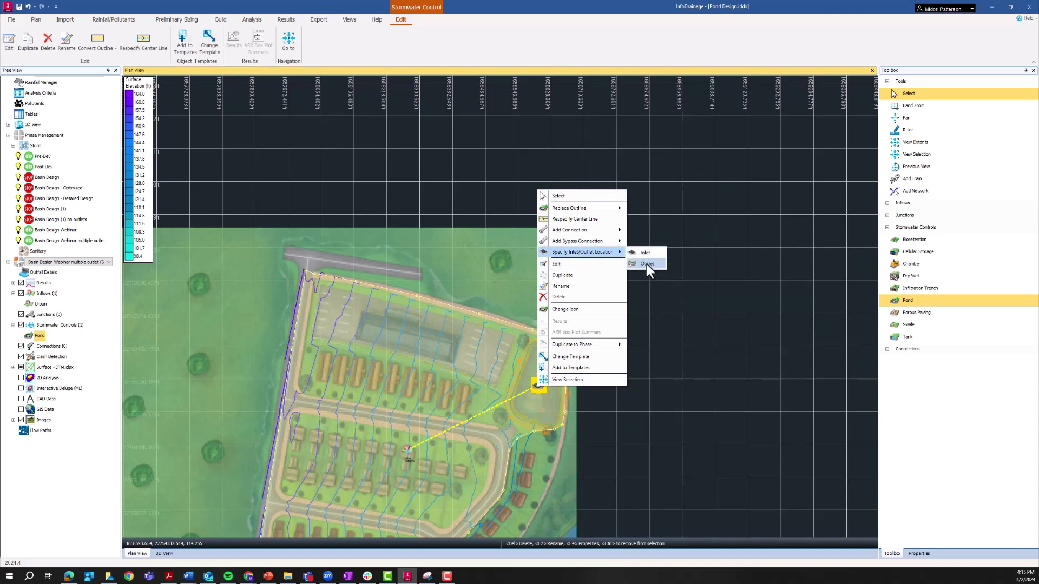
{"action": "left_click", "coordinate": [632, 263]}
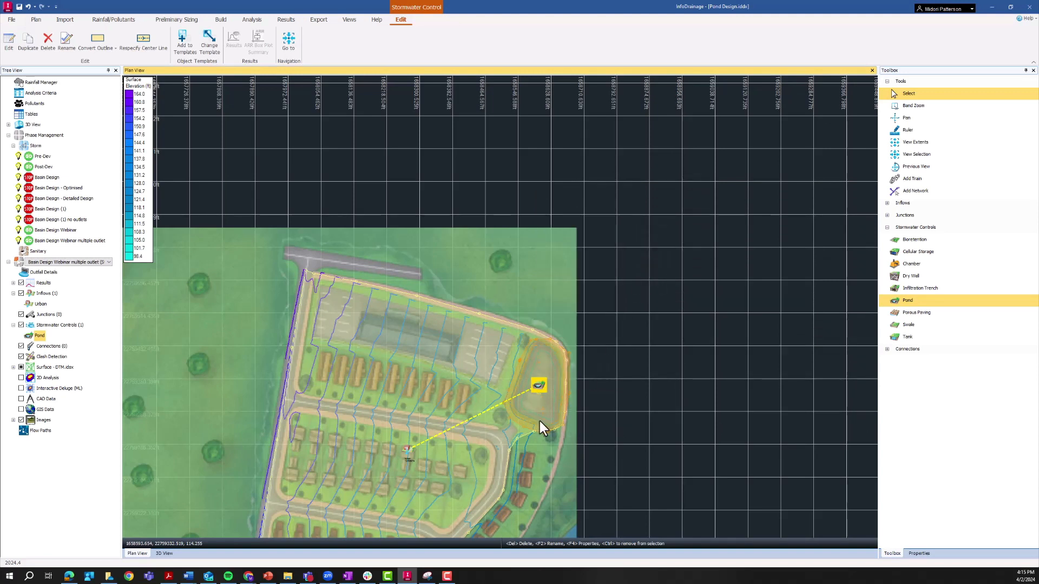
{"action": "left_click", "coordinate": [561, 392]}
Run the analysis for the multiple outlet phase and close the stormwater controls summary.
{"action": "left_click", "coordinate": [252, 19]}
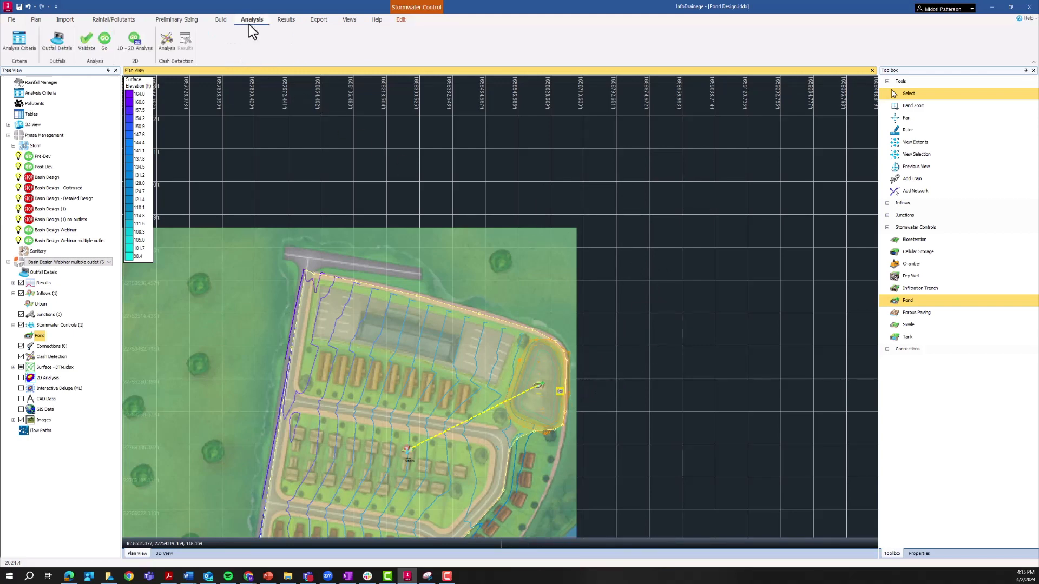
{"action": "left_click", "coordinate": [104, 43]}
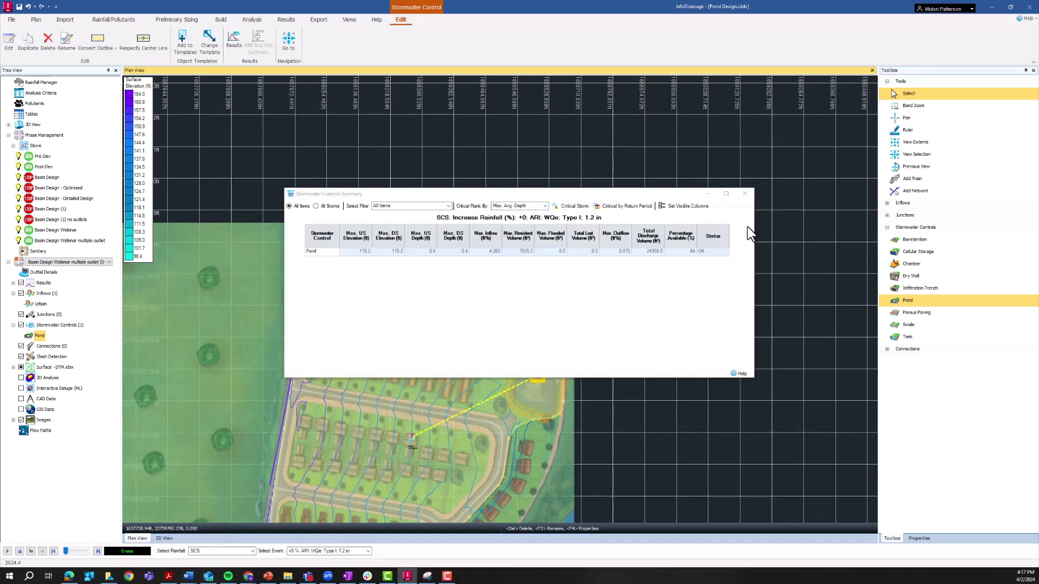
{"action": "left_click", "coordinate": [744, 194]}
Add the Basin Design Webinar multiple outlet phase to the phase comparison report and update its preview.
{"action": "left_click", "coordinate": [286, 19]}
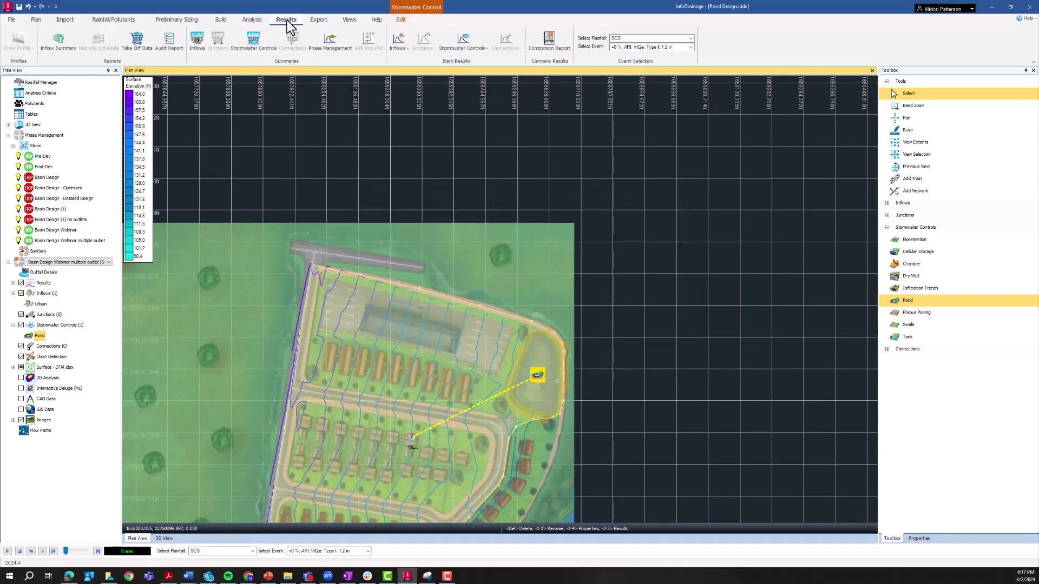
{"action": "left_click", "coordinate": [549, 43]}
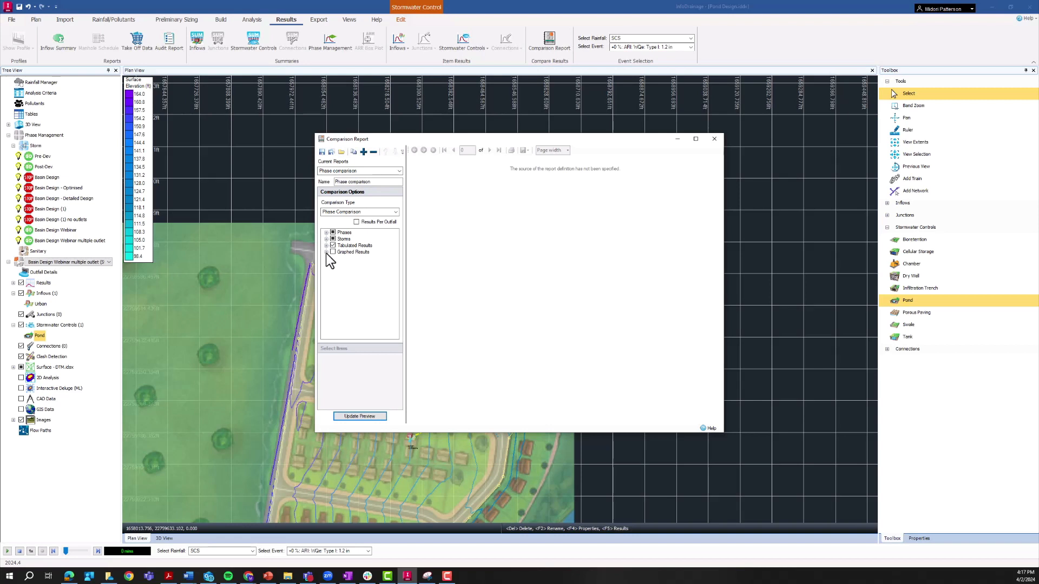
{"action": "left_click", "coordinate": [326, 233]}
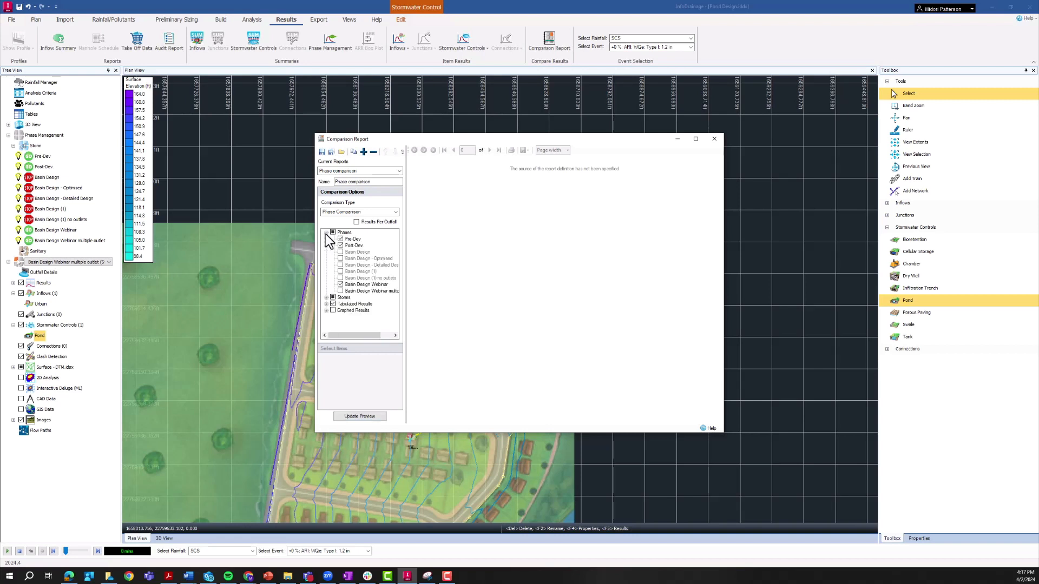
{"action": "left_click", "coordinate": [340, 291]}
{"action": "left_click", "coordinate": [350, 416]}
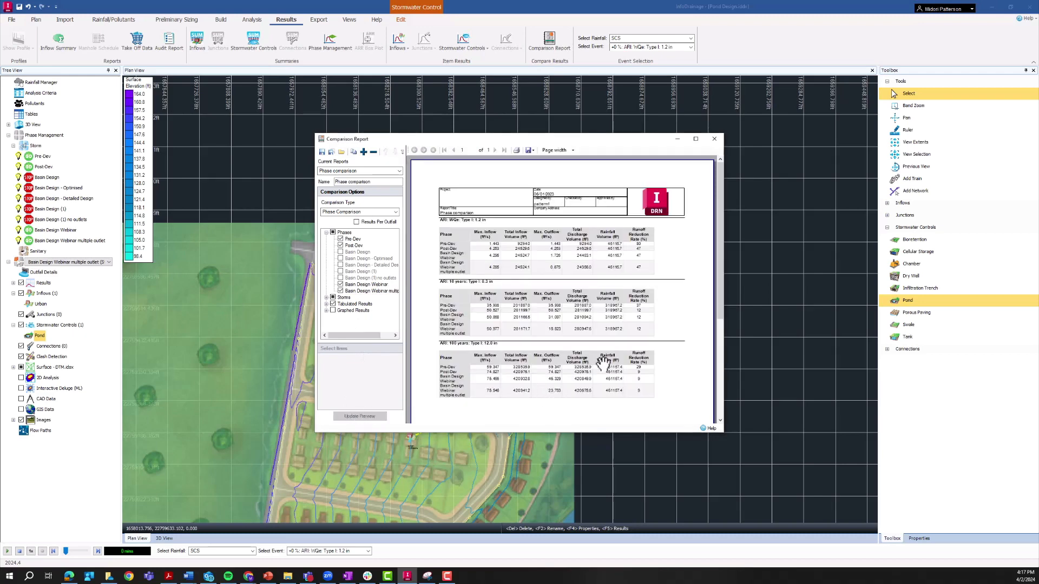
Enlarge the comparison report and compare the phases' maximum outflows for the WQe, 10-year and 100-year storms.
{"action": "left_click", "coordinate": [696, 138]}
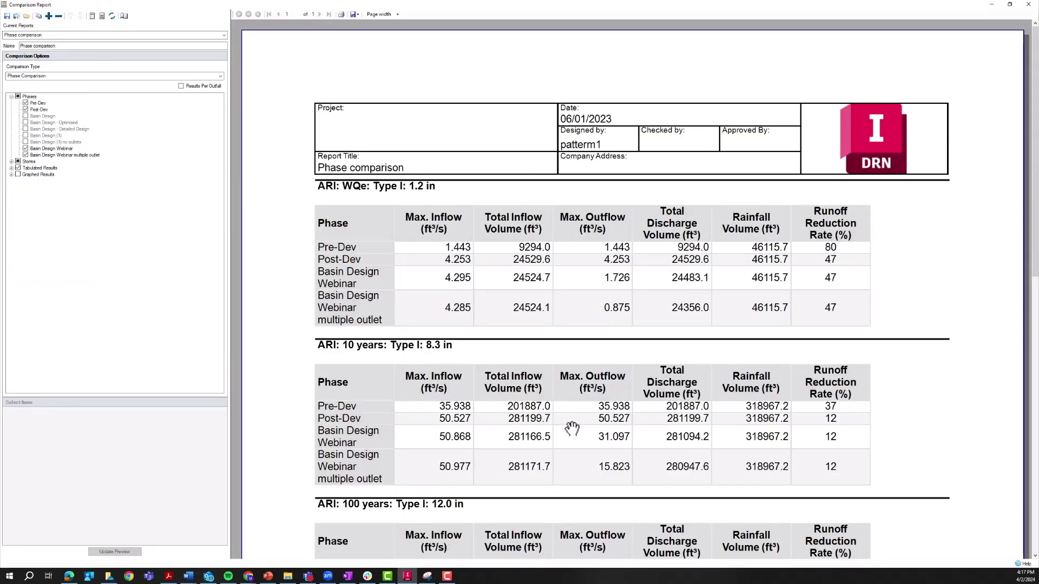
{"action": "scroll", "coordinate": [595, 465], "scroll_direction": "down", "scroll_amount": 3}
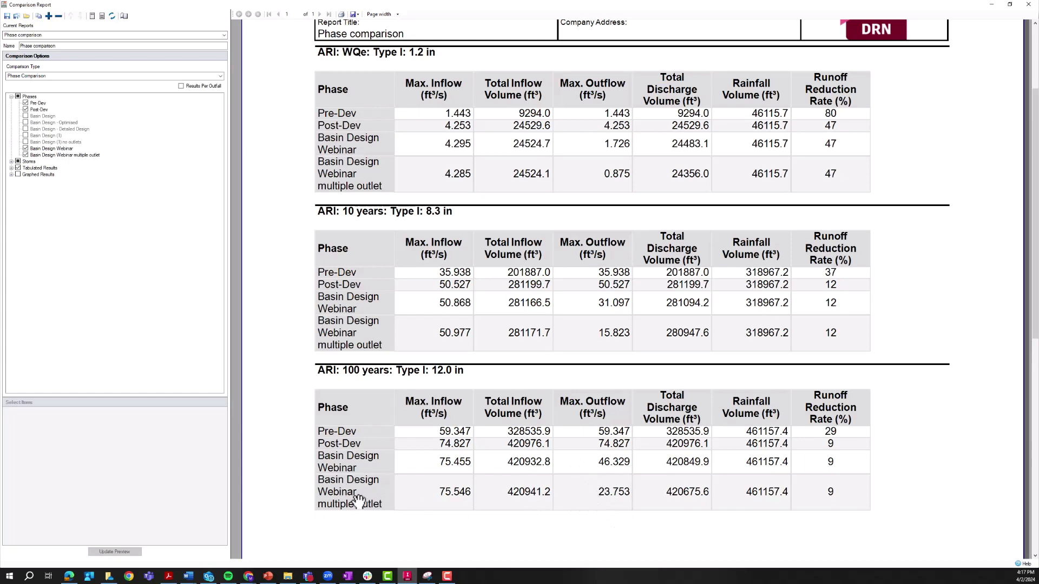
{"action": "scroll", "coordinate": [594, 497], "scroll_direction": "down", "scroll_amount": 2}
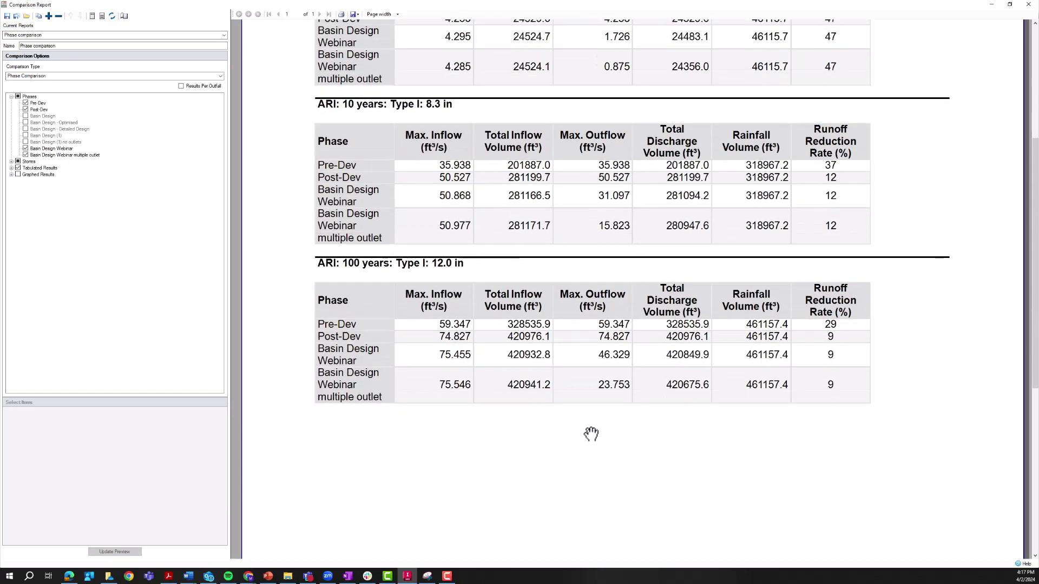
{"action": "scroll", "coordinate": [592, 438], "scroll_direction": "up", "scroll_amount": 7}
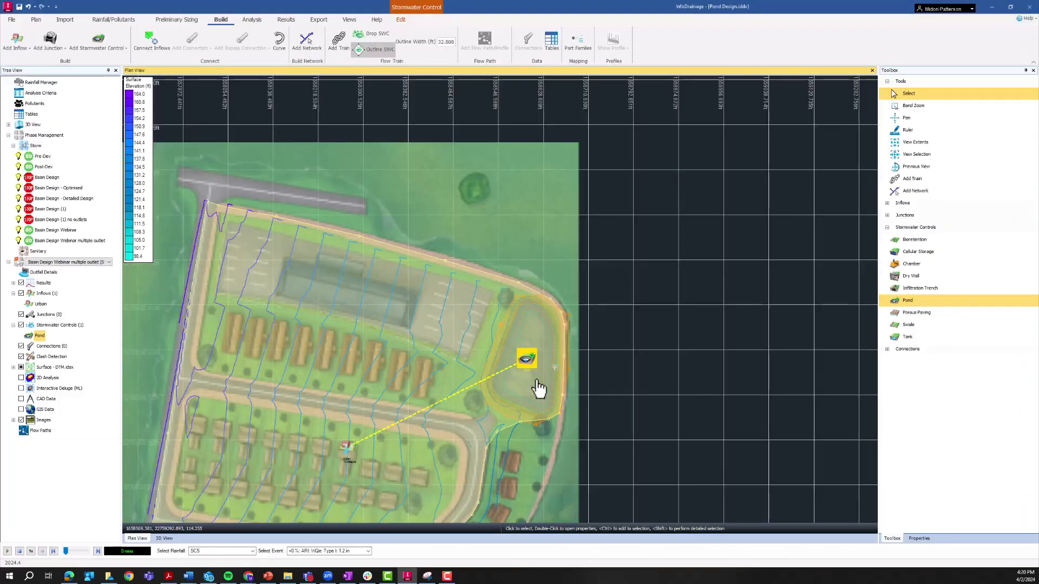
Open the data tables and add the orifice Diameter and Coefficient of Discharge columns to the Stormwater Controls table.
{"action": "left_click", "coordinate": [549, 48]}
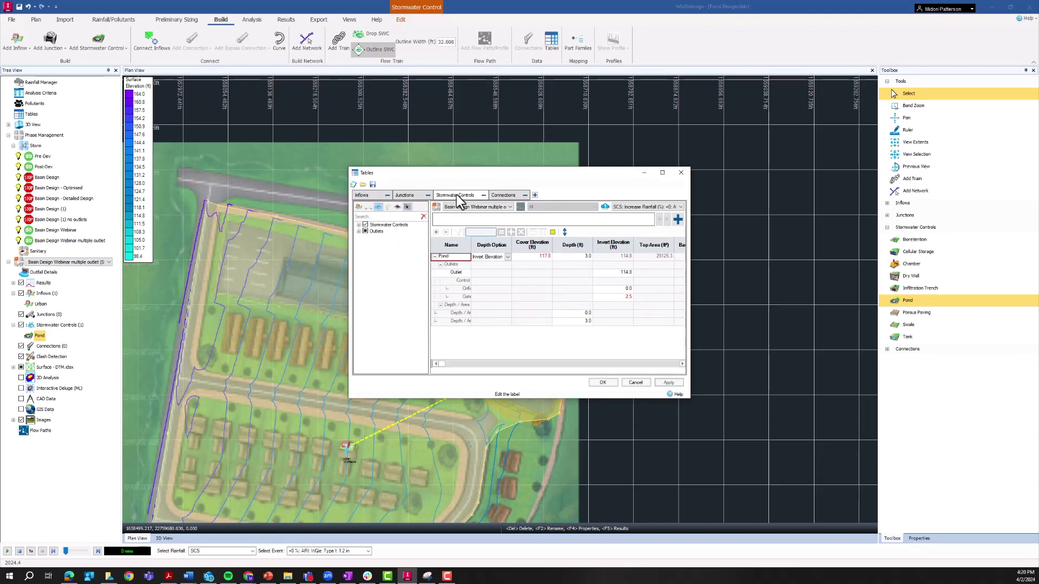
{"action": "left_click", "coordinate": [359, 224]}
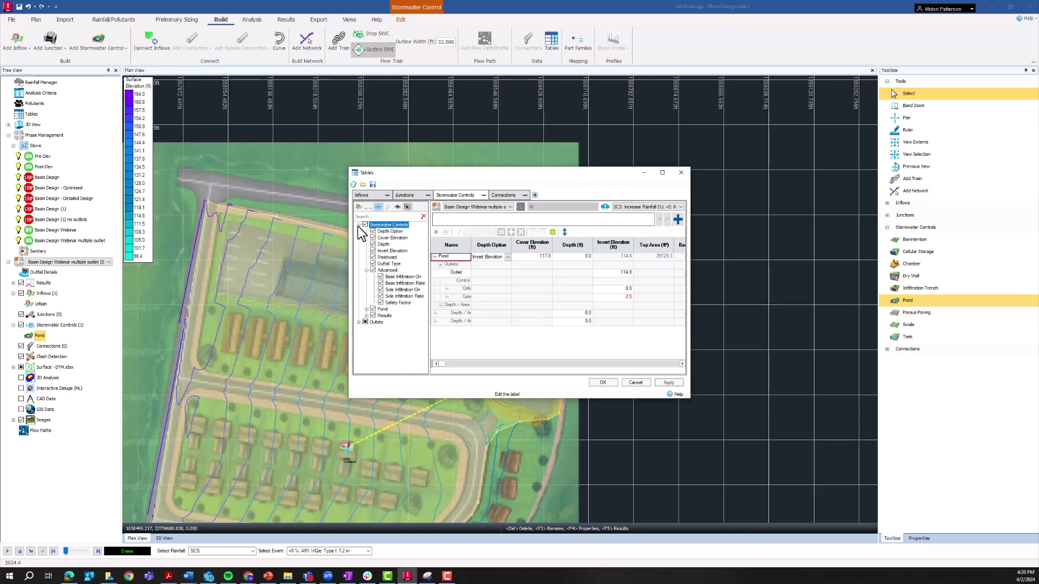
{"action": "left_click", "coordinate": [367, 310]}
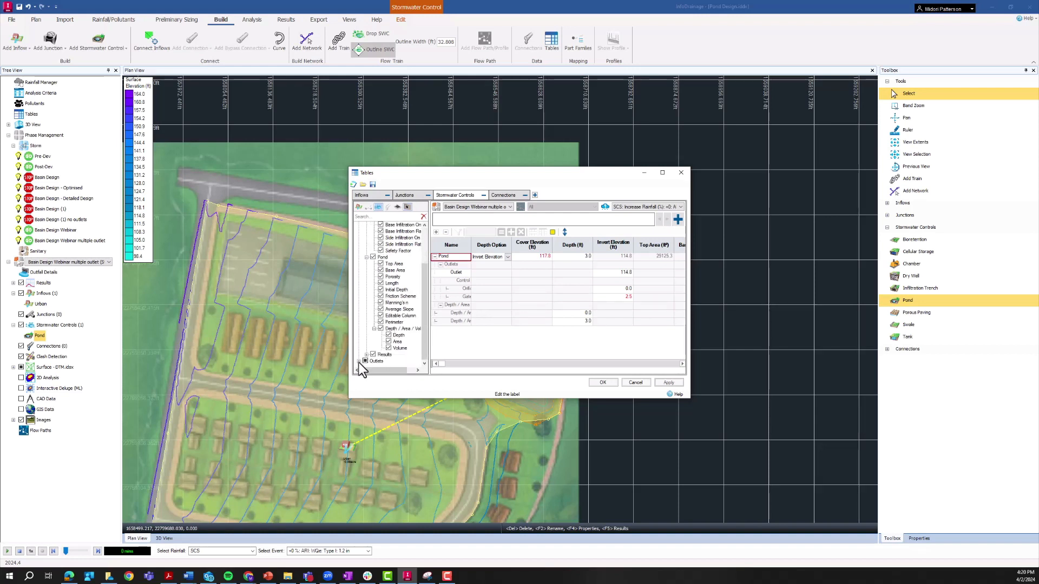
{"action": "left_click", "coordinate": [359, 361]}
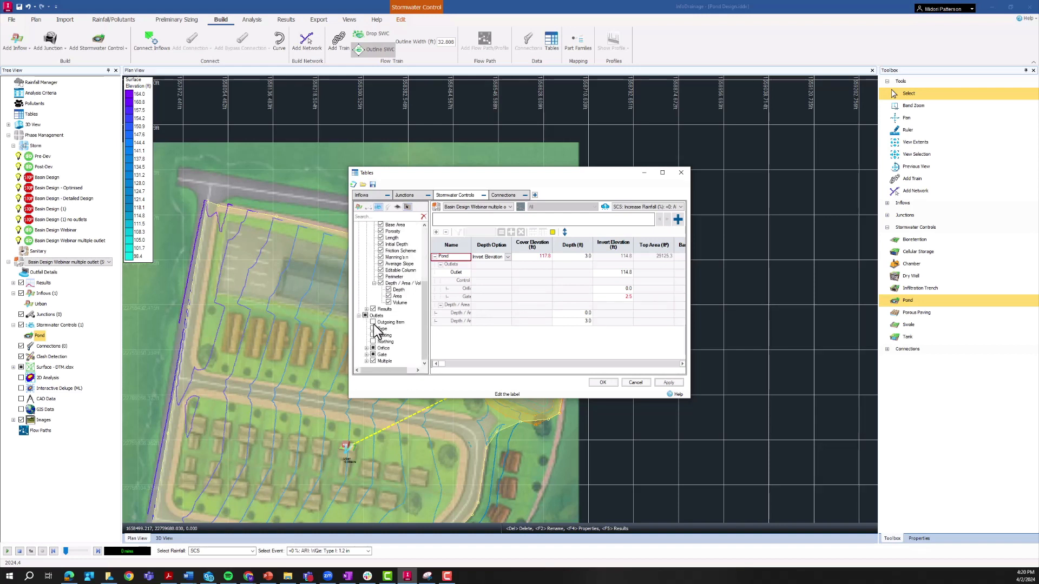
{"action": "left_click", "coordinate": [366, 348]}
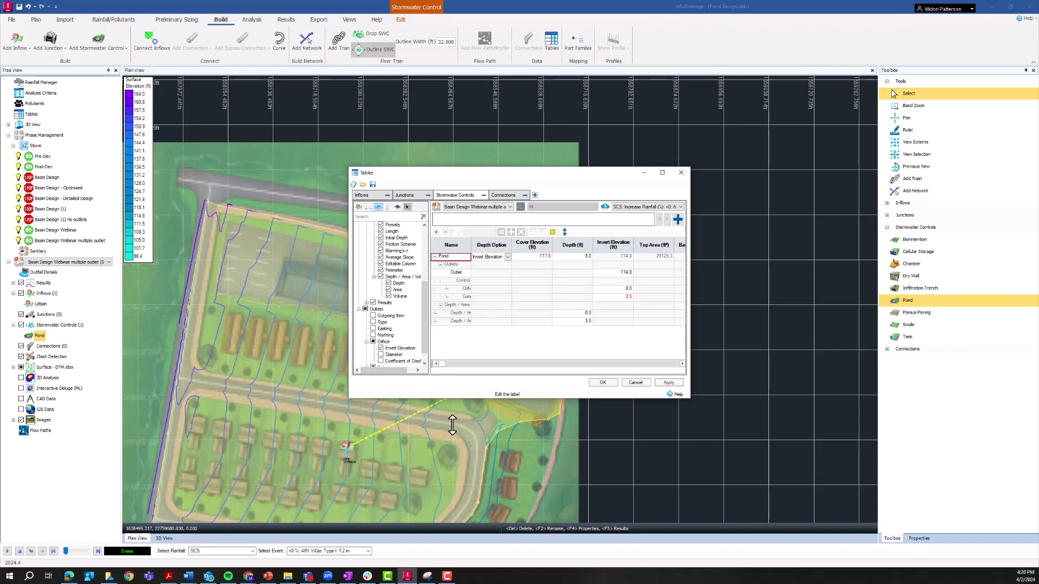
{"action": "left_click_drag", "start_coordinate": [450, 399], "coordinate": [447, 449]}
{"action": "left_click", "coordinate": [381, 394]}
{"action": "left_click", "coordinate": [381, 400]}
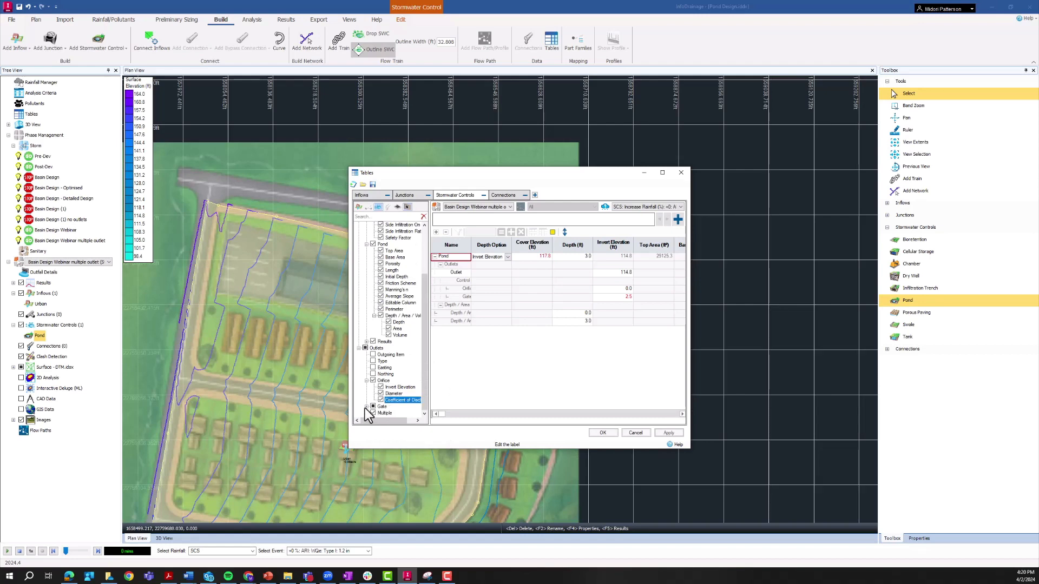
Add the gate Height, Width and Coefficient of Contraction columns to the Stormwater Controls table.
{"action": "left_click", "coordinate": [366, 406]}
{"action": "left_click", "coordinate": [381, 400]}
{"action": "left_click", "coordinate": [381, 406]}
{"action": "left_click", "coordinate": [381, 412]}
Enlarge the Stormwater Controls table and examine its pond and outlet columns and the available export options.
{"action": "left_click_drag", "start_coordinate": [690, 294], "coordinate": [966, 291]}
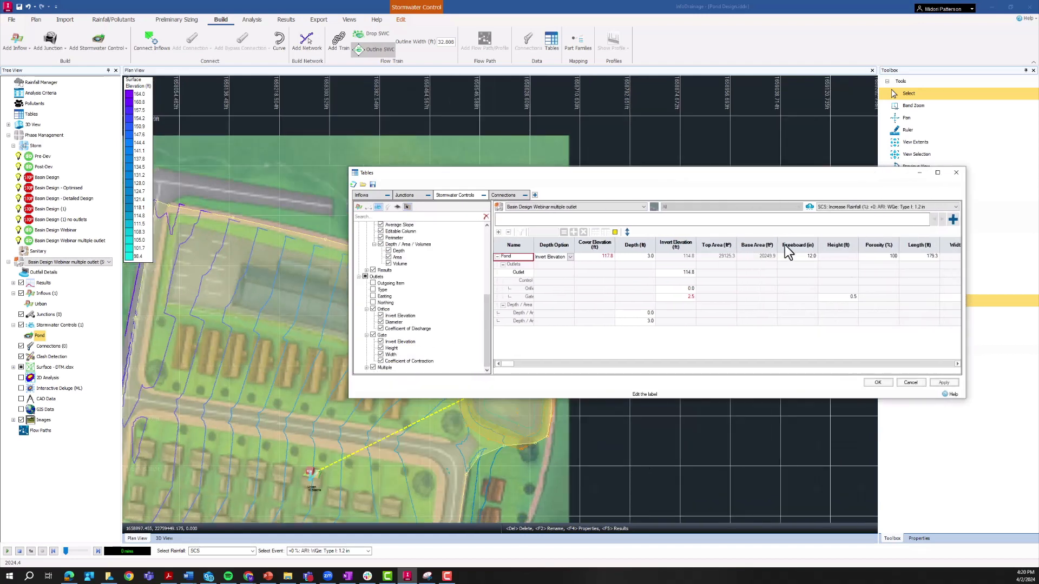
{"action": "left_click_drag", "start_coordinate": [504, 173], "coordinate": [365, 153]}
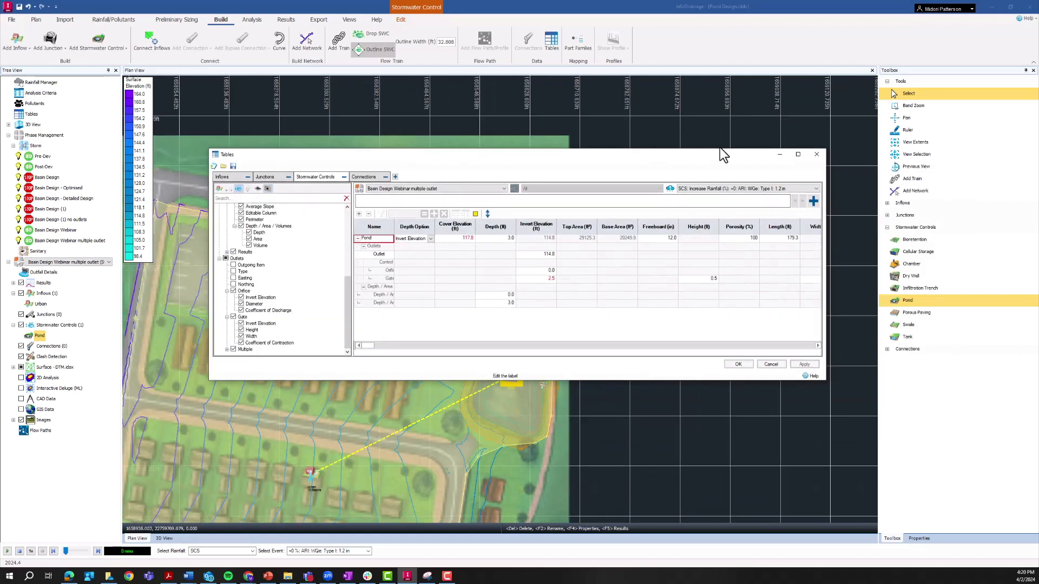
{"action": "left_click", "coordinate": [798, 153]}
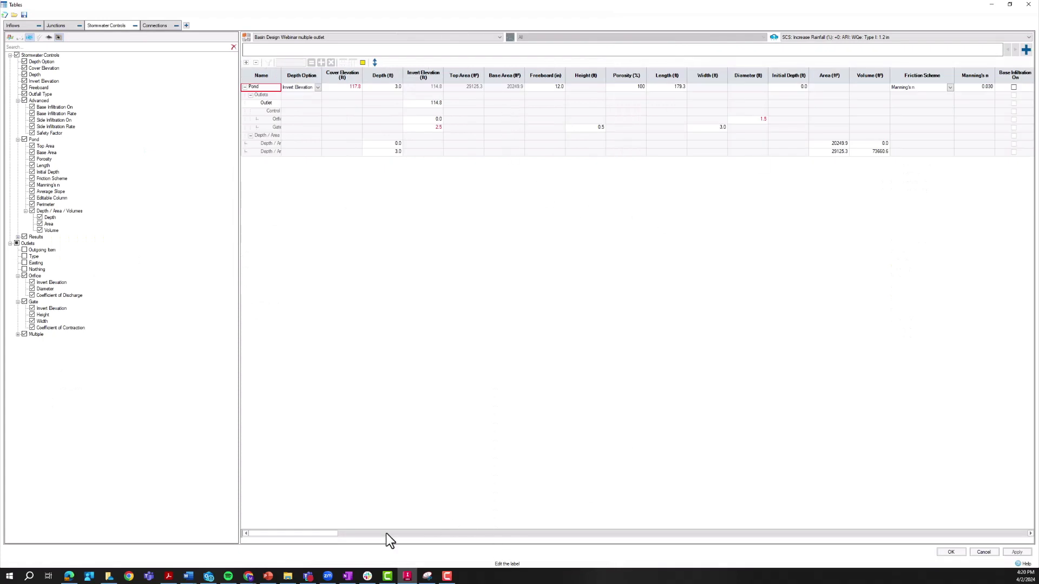
{"action": "left_click", "coordinate": [436, 534]}
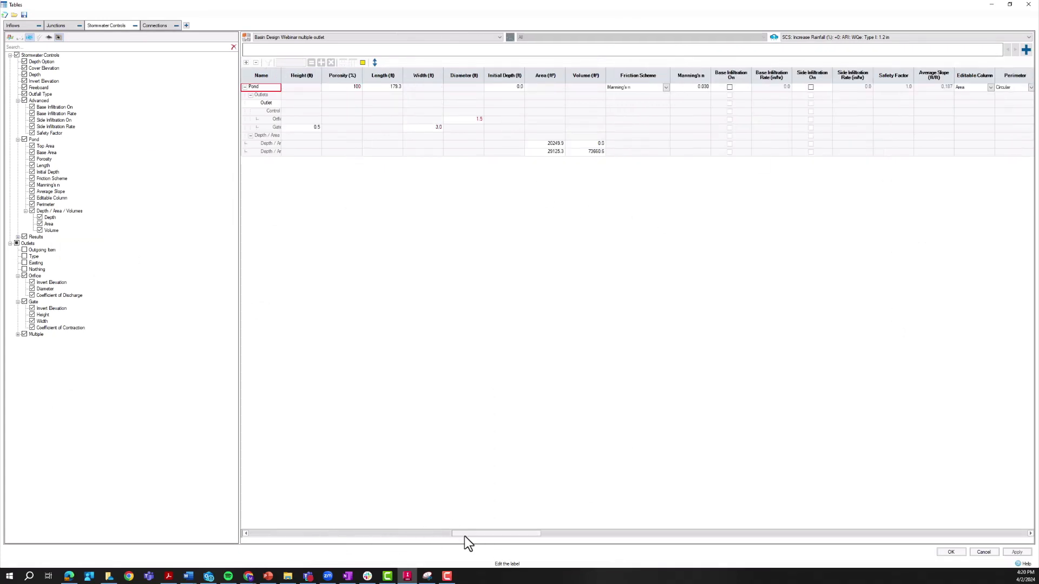
{"action": "left_click_drag", "start_coordinate": [463, 533], "coordinate": [517, 534]}
{"action": "right_click", "coordinate": [366, 114]}
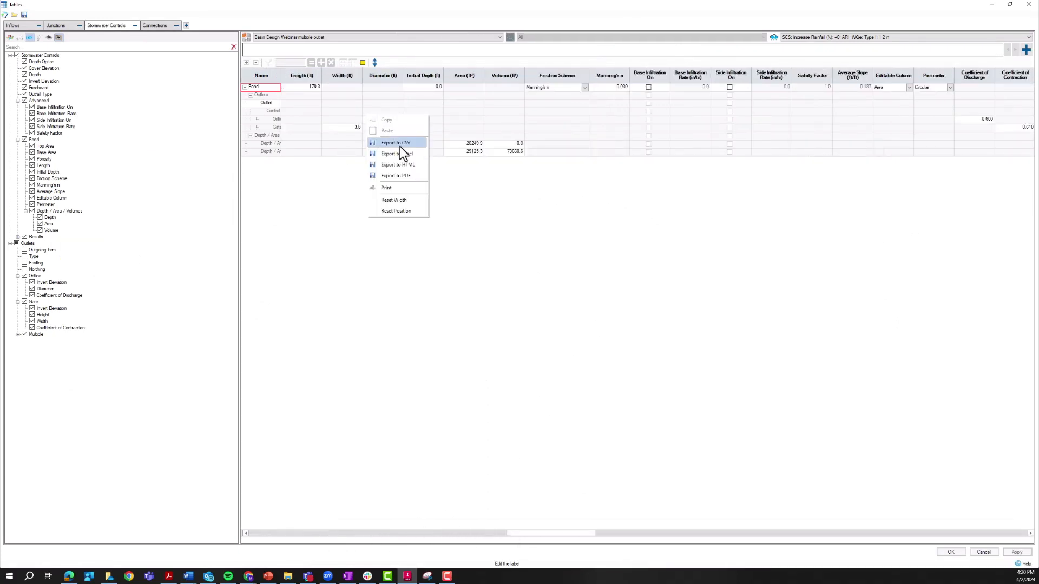
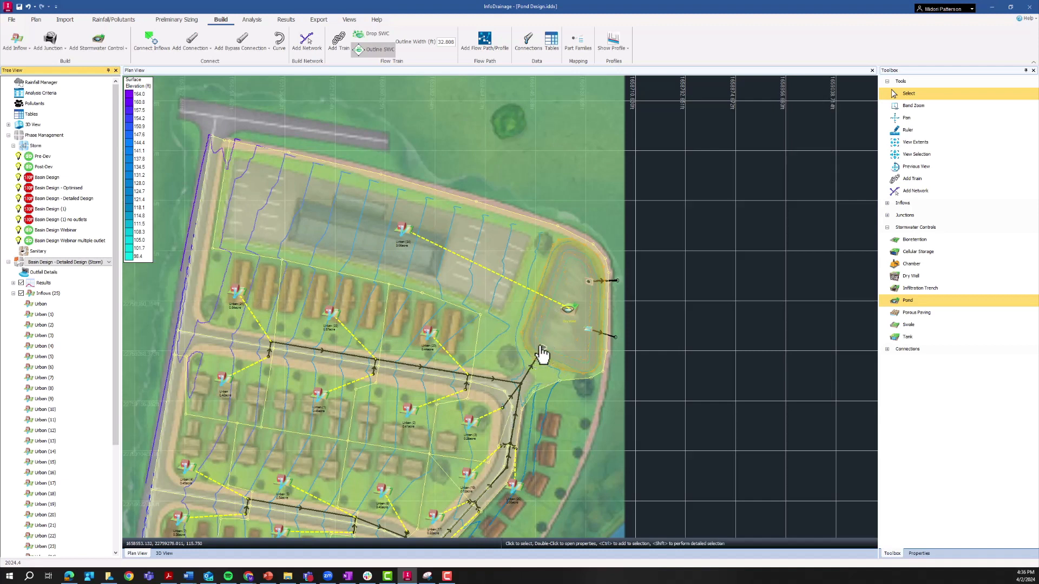
Examine the pond outlets and pipe network in the detailed design phase, and switch to Civil 3D to view the imported drawing.
{"action": "left_click", "coordinate": [591, 282]}
{"action": "middle_click_drag", "start_coordinate": [508, 412], "coordinate": [507, 332]}
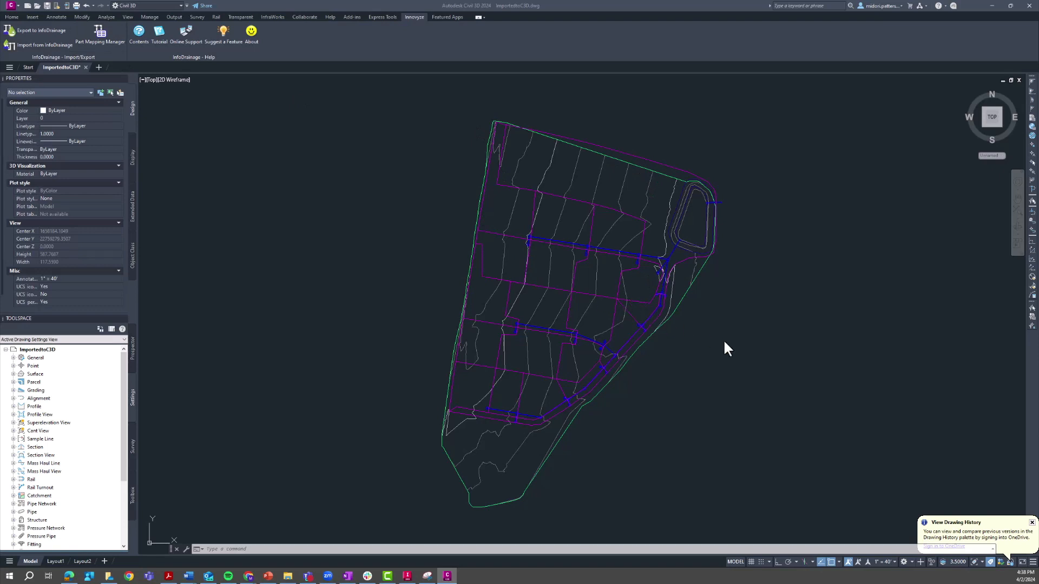
{"action": "middle_click_drag", "start_coordinate": [658, 241], "coordinate": [593, 279]}
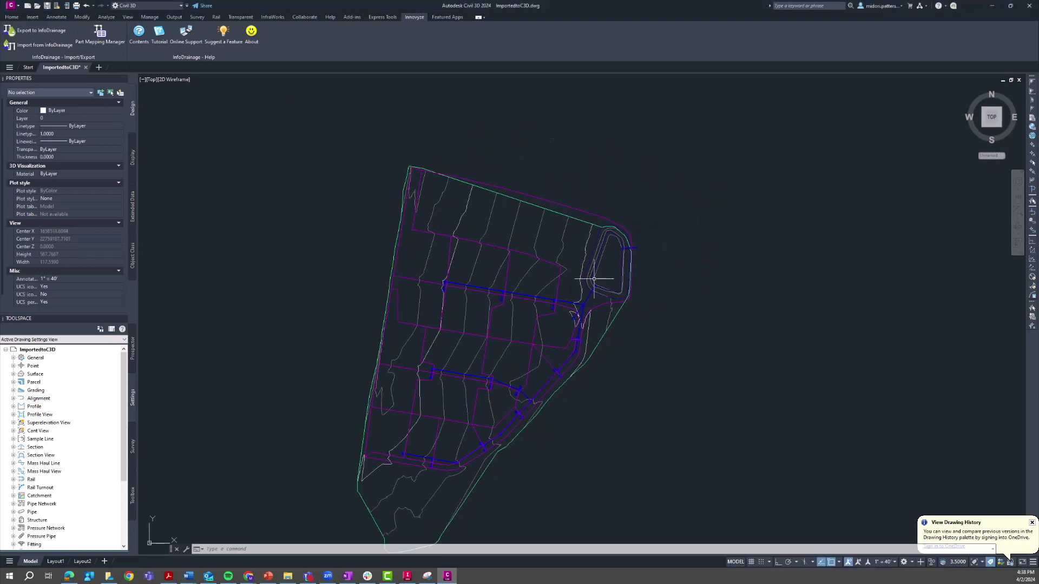
Inspect the imported pond in plan view, checking the outlet pipe and selecting the pond's outer and inner feature lines in turn.
{"action": "scroll", "coordinate": [612, 294], "scroll_direction": "up", "scroll_amount": 3}
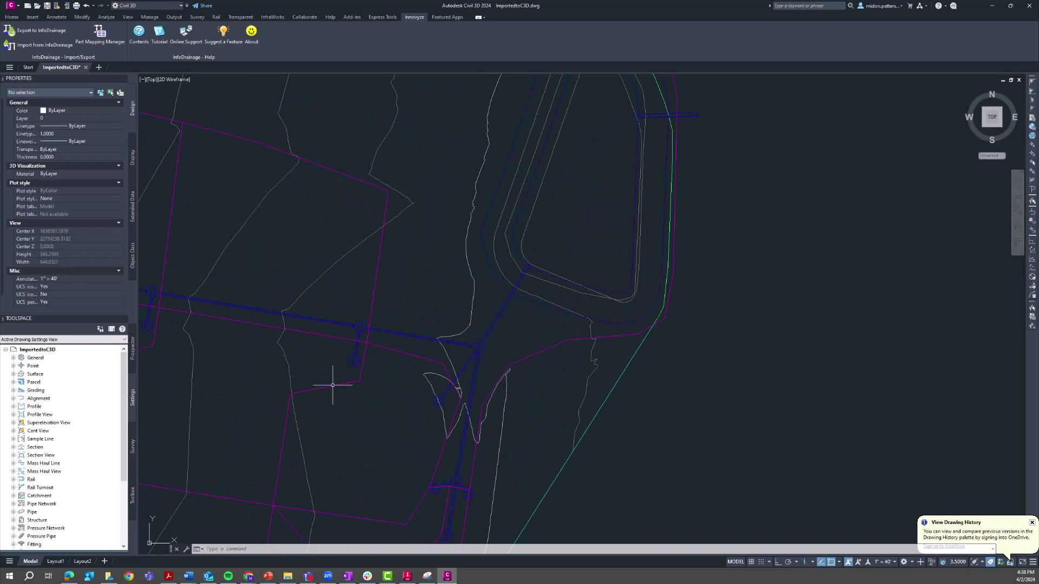
{"action": "mouse_move", "coordinate": [624, 267]}
{"action": "middle_mouse_down"}
{"action": "mouse_move", "coordinate": [538, 357]}
{"action": "mouse_move", "coordinate": [546, 336]}
{"action": "middle_mouse_up"}
{"action": "scroll", "coordinate": [547, 336], "scroll_direction": "down", "scroll_amount": 2}
{"action": "scroll", "coordinate": [552, 331], "scroll_direction": "up", "scroll_amount": 3}
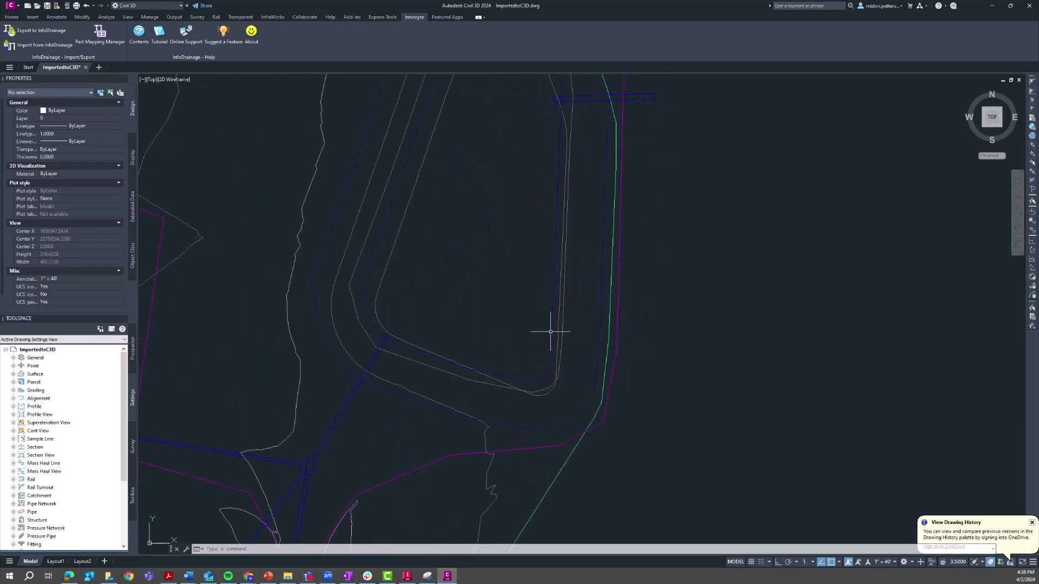
{"action": "scroll", "coordinate": [551, 332], "scroll_direction": "down", "scroll_amount": 3}
{"action": "scroll", "coordinate": [566, 343], "scroll_direction": "up", "scroll_amount": 2}
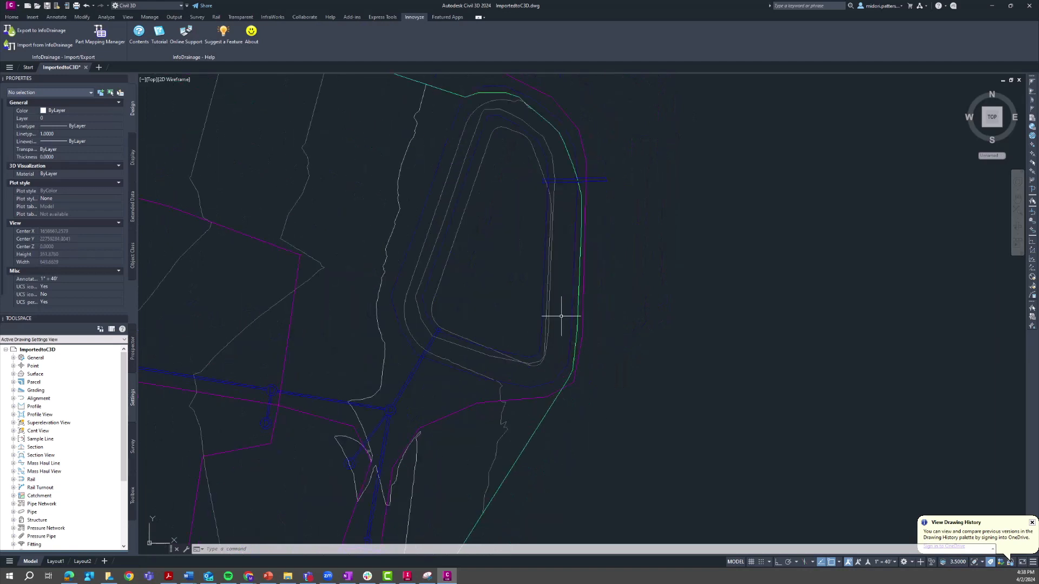
{"action": "left_click", "coordinate": [545, 180]}
{"action": "key", "text": "Escape"}
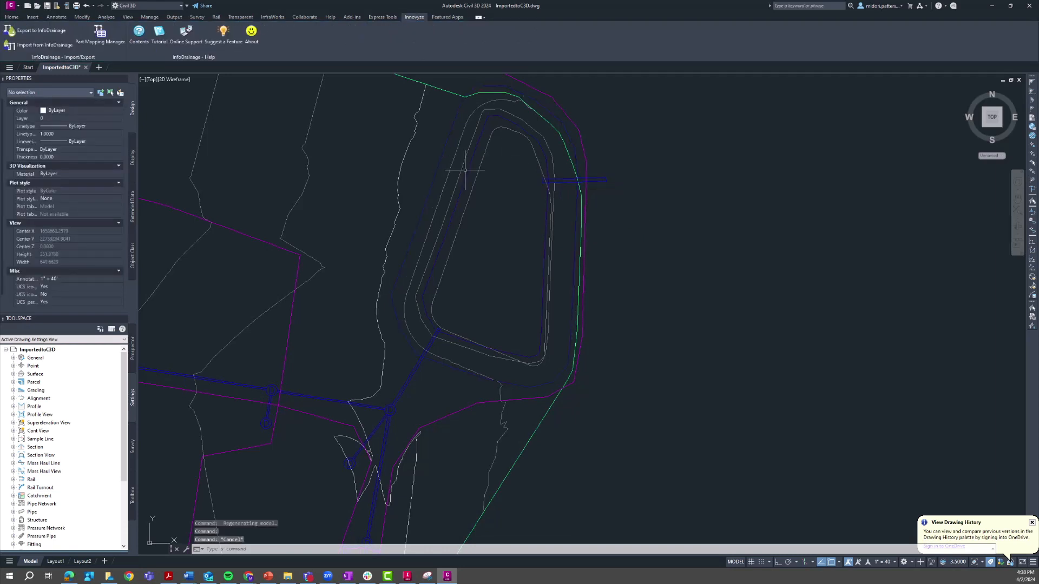
{"action": "left_click", "coordinate": [435, 174]}
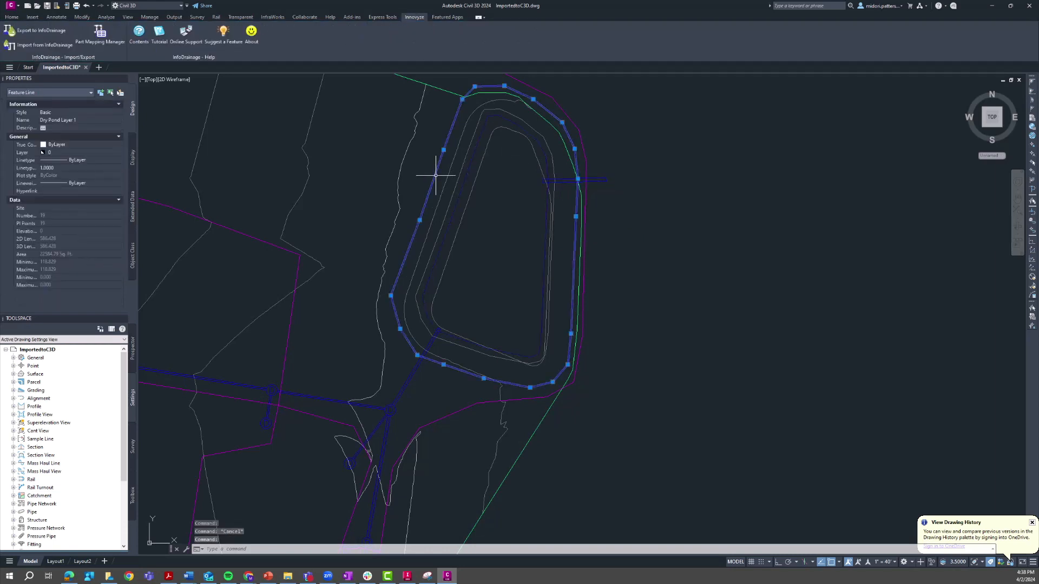
{"action": "key", "text": "Escape"}
{"action": "left_click", "coordinate": [465, 178]}
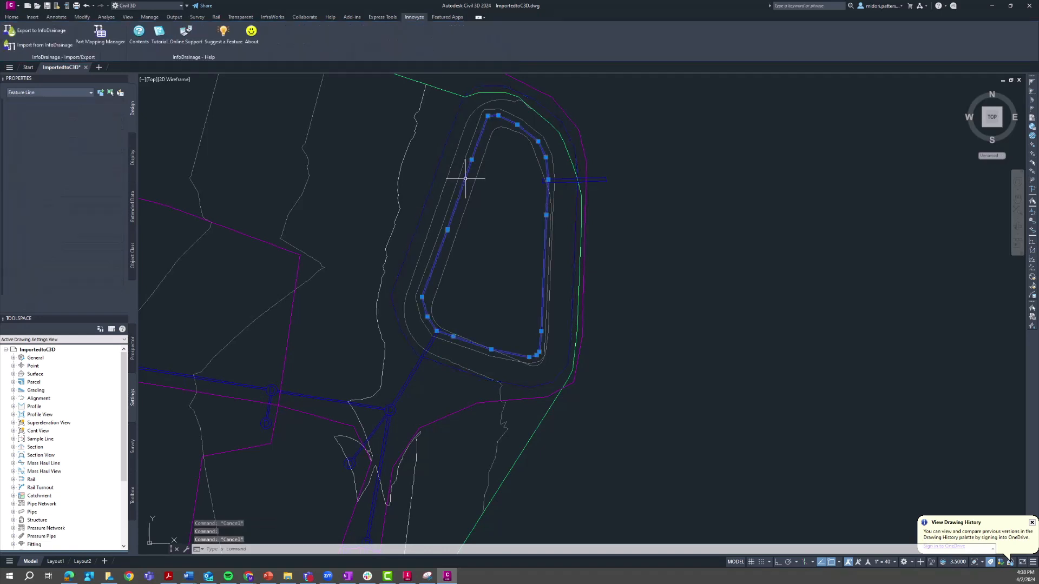
{"action": "key", "text": "Escape"}
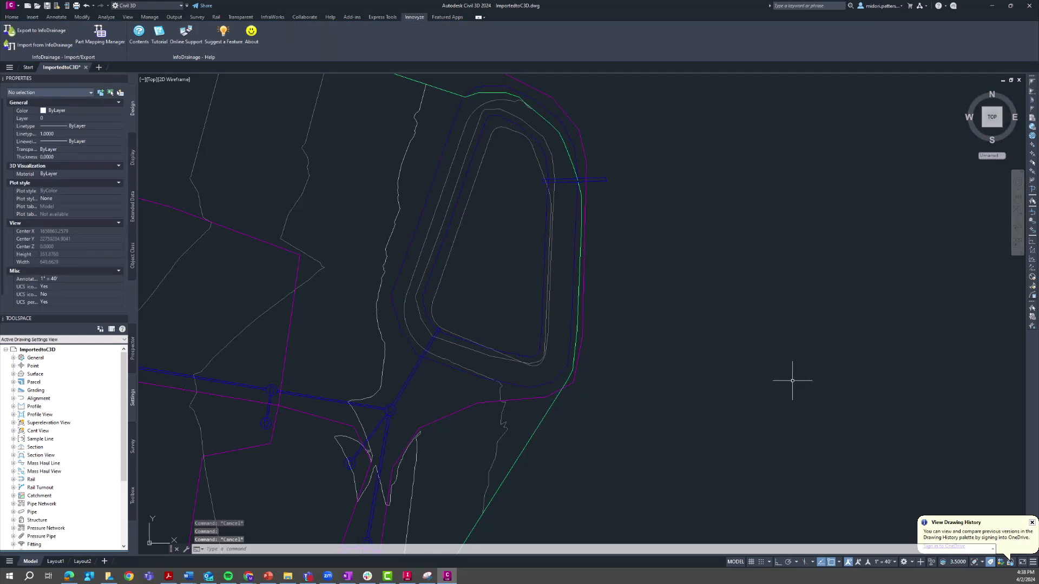
Dismiss the drawing history notice and orbit the model to view the pond and its connected pipes in 3D.
{"action": "scroll", "coordinate": [820, 467], "scroll_direction": "down", "scroll_amount": 2}
{"action": "scroll", "coordinate": [656, 407], "scroll_direction": "up", "scroll_amount": 2}
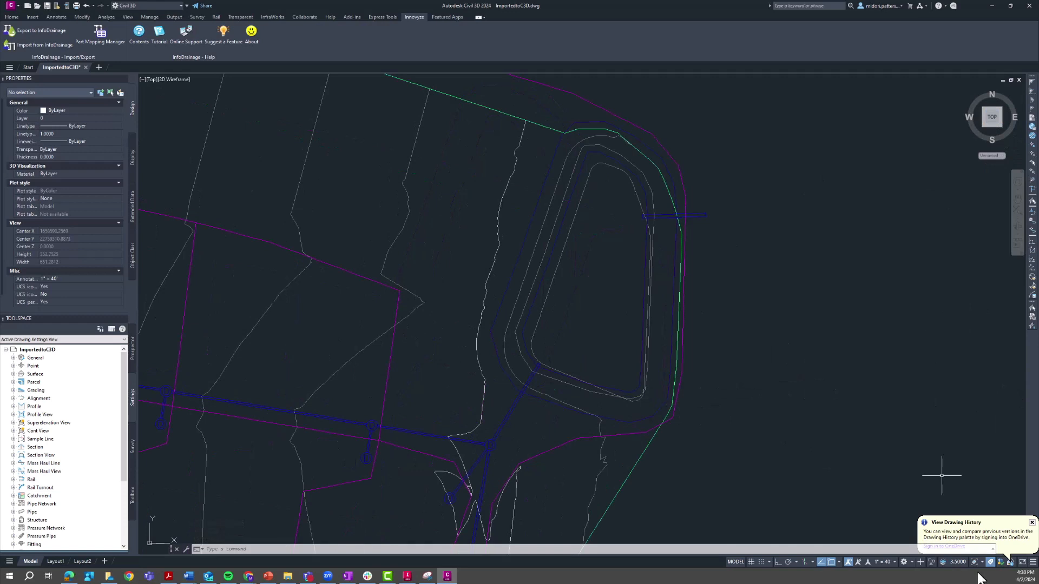
{"action": "left_click", "coordinate": [1032, 523]}
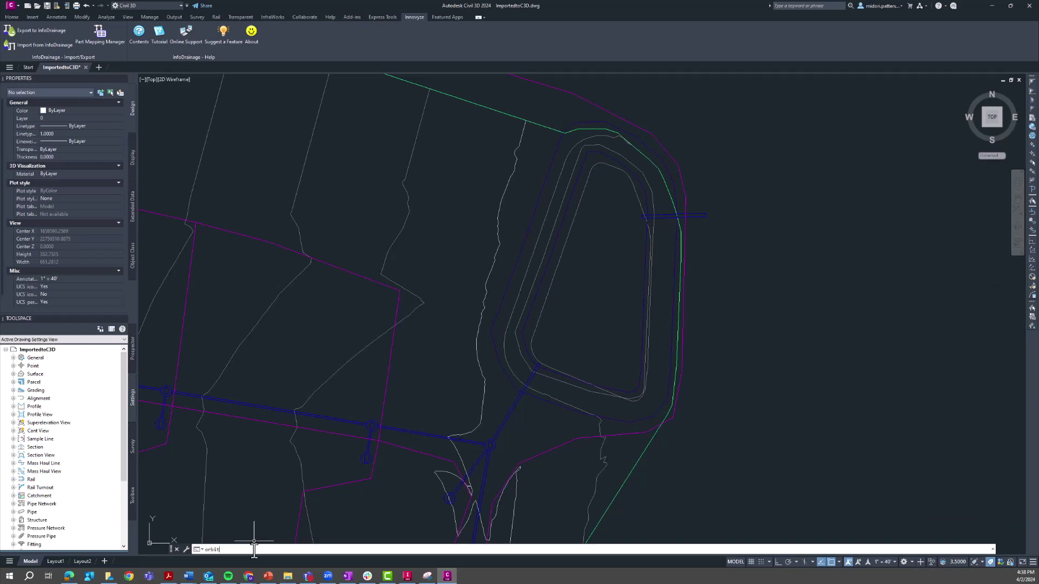
{"action": "key", "text": "Return"}
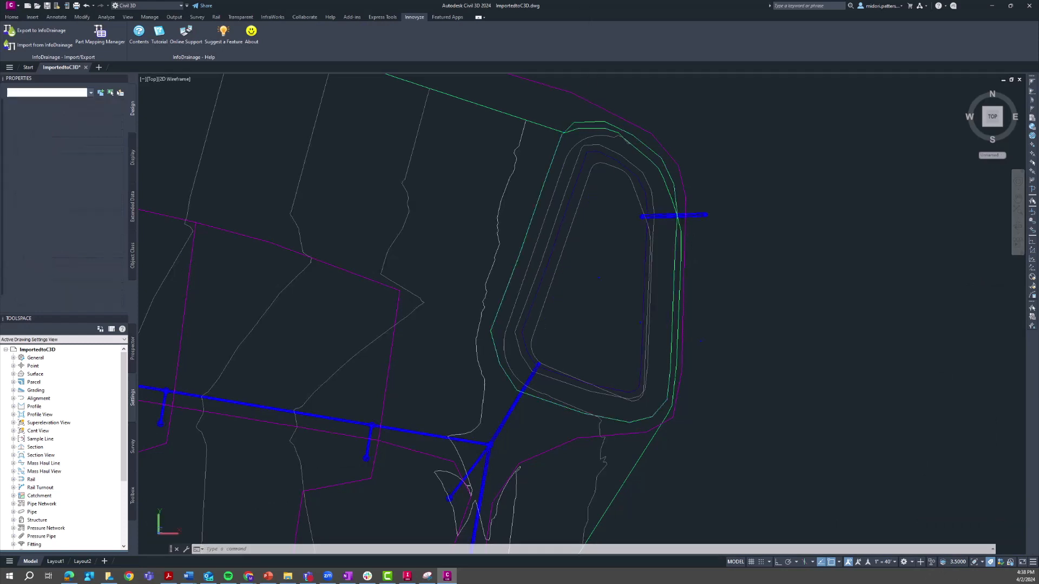
{"action": "left_click_drag", "start_coordinate": [698, 408], "coordinate": [603, 257]}
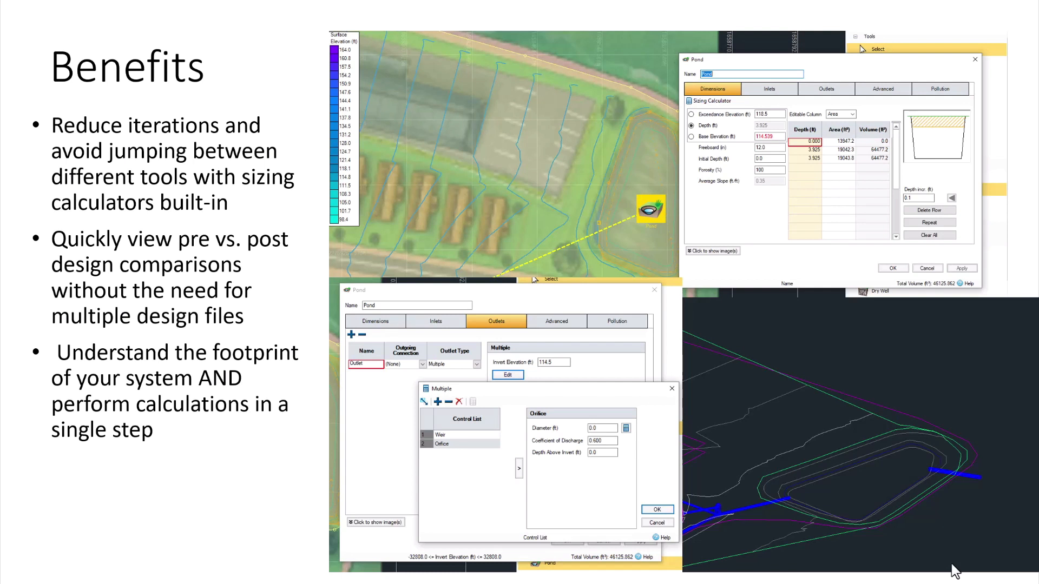